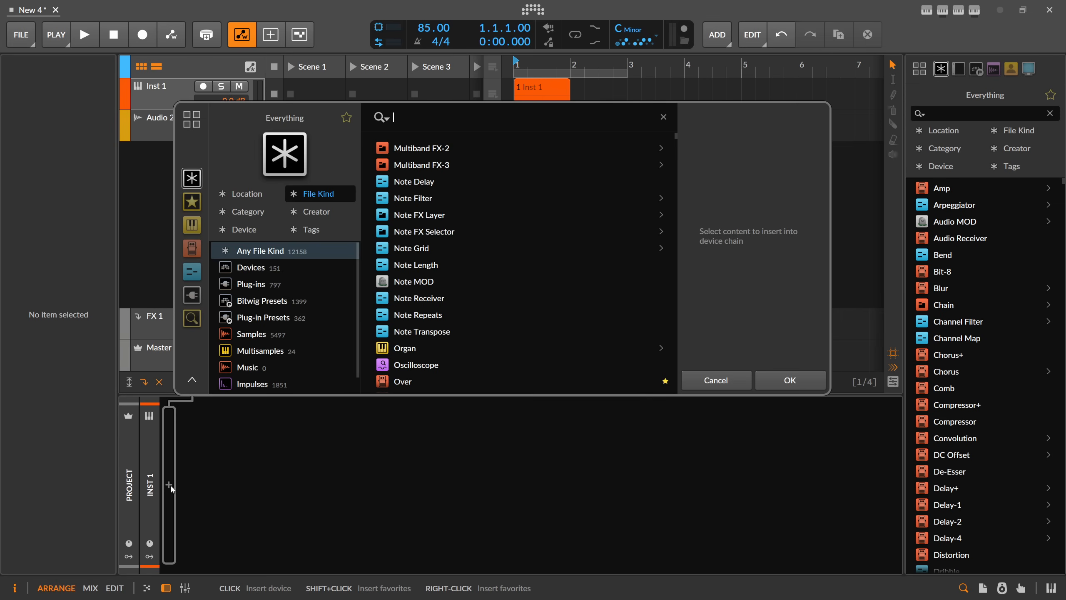
Insert the Polymer synth on the Inst 1 track and add the Convolution effect after it.
key("Return")
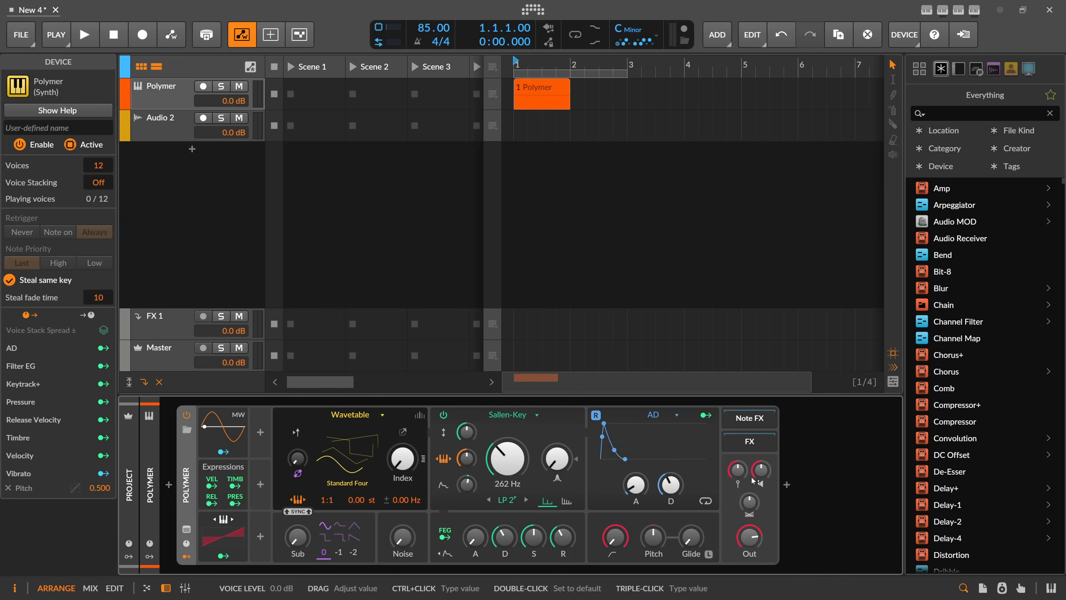
left_click(787, 484)
type("conv")
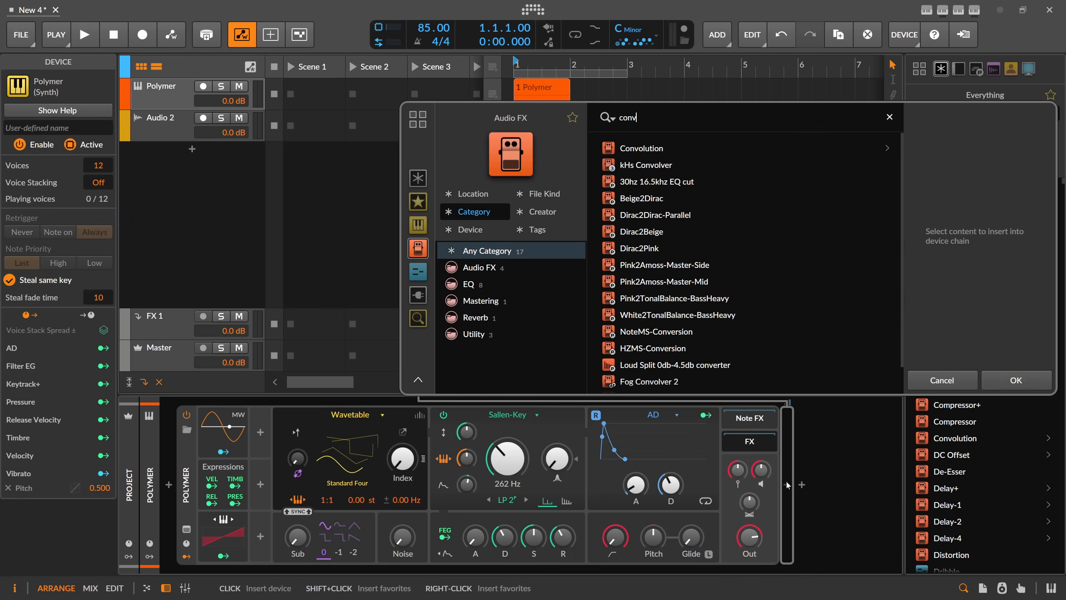
key("Down")
key("Return")
Add the Delay-2 effect after Convolution in the instrument track's device chain.
left_click(895, 488)
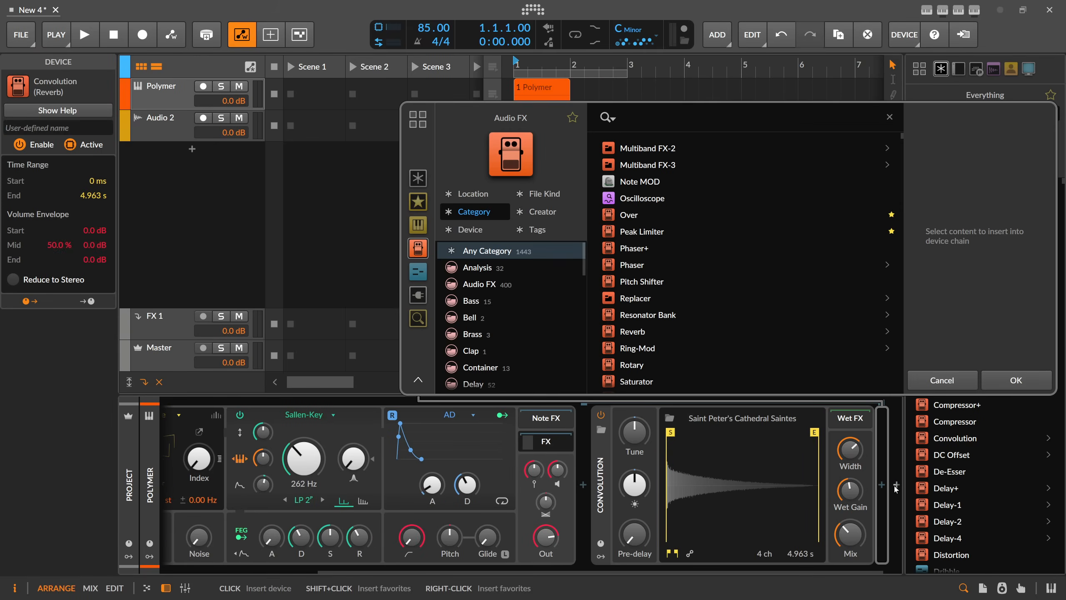
type("del")
key("Down")
key("Down")
key("Down")
key("Down")
key("Down")
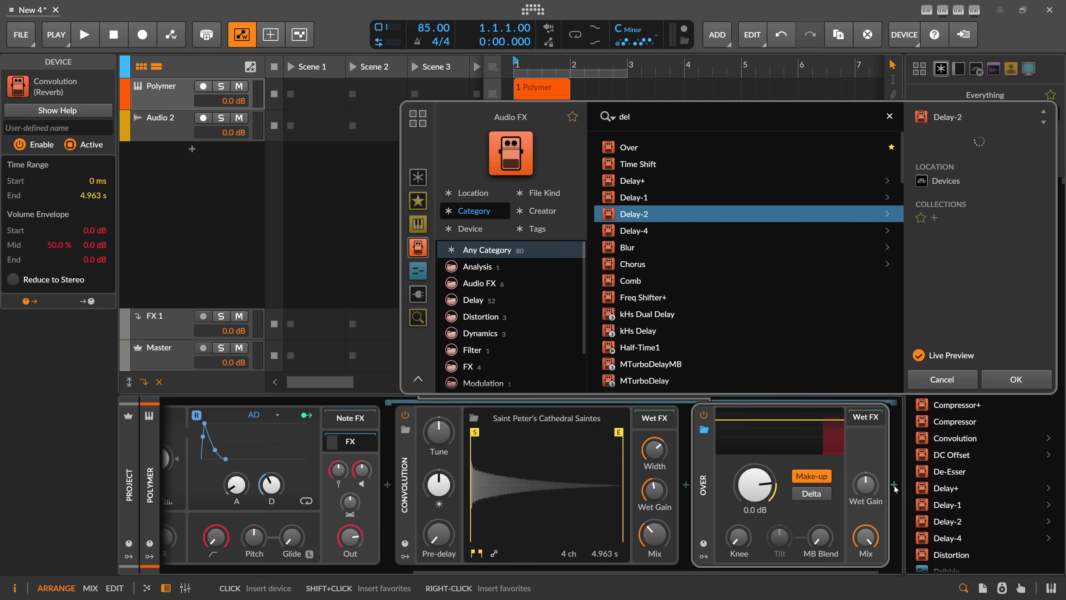
key("Return")
left_click(279, 443)
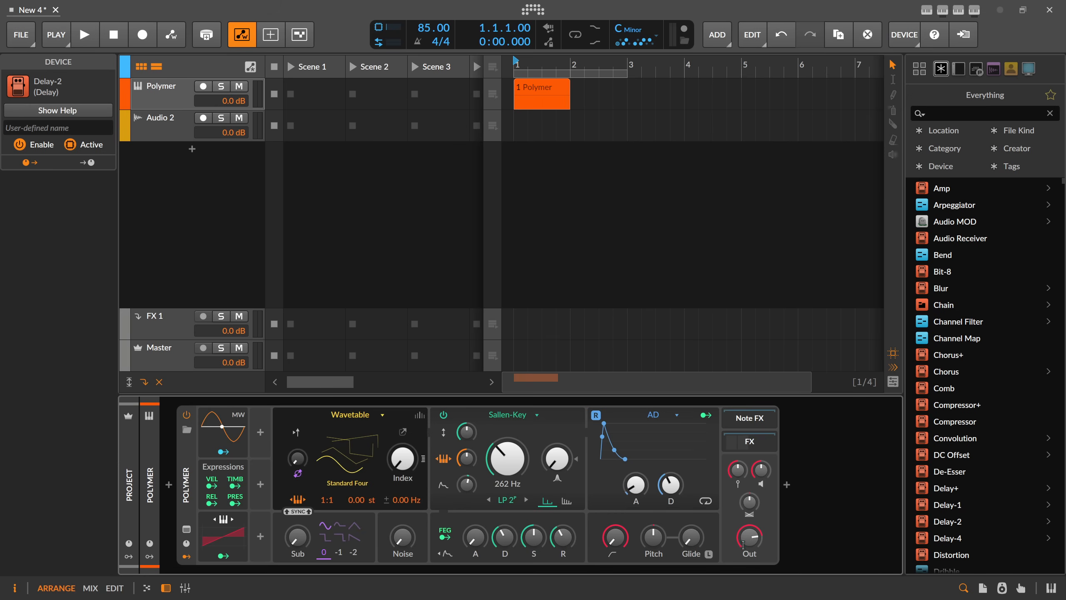
Lower Polymer's output level slightly.
left_click(752, 534, "ctrl")
type("-")
key("Escape")
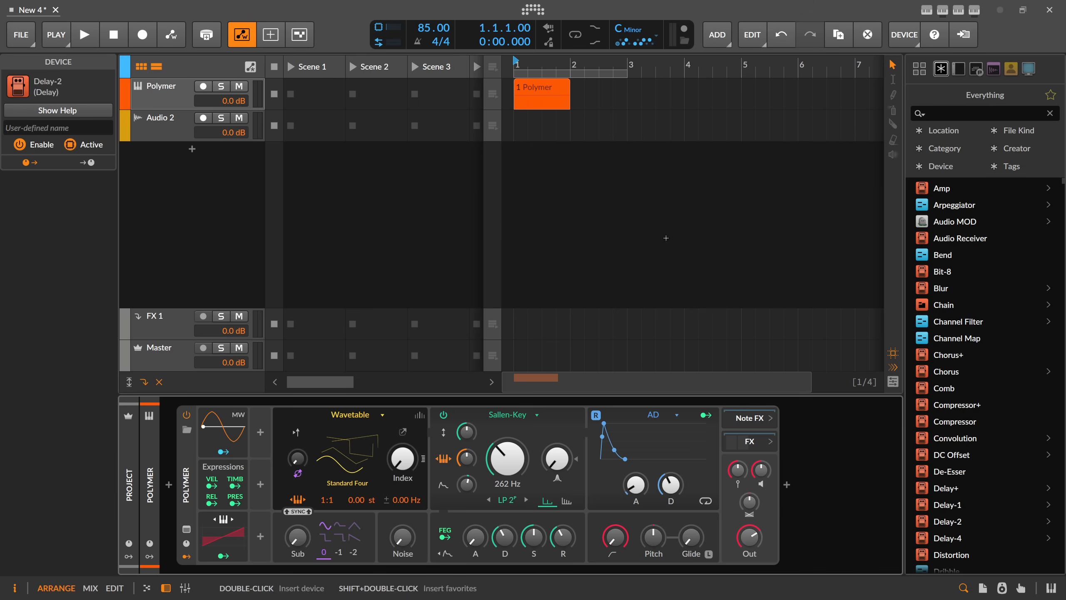
Open the Polymer clip in the note editor and draw a C3 note lasting the whole first bar.
left_click(526, 91)
double_click(526, 90)
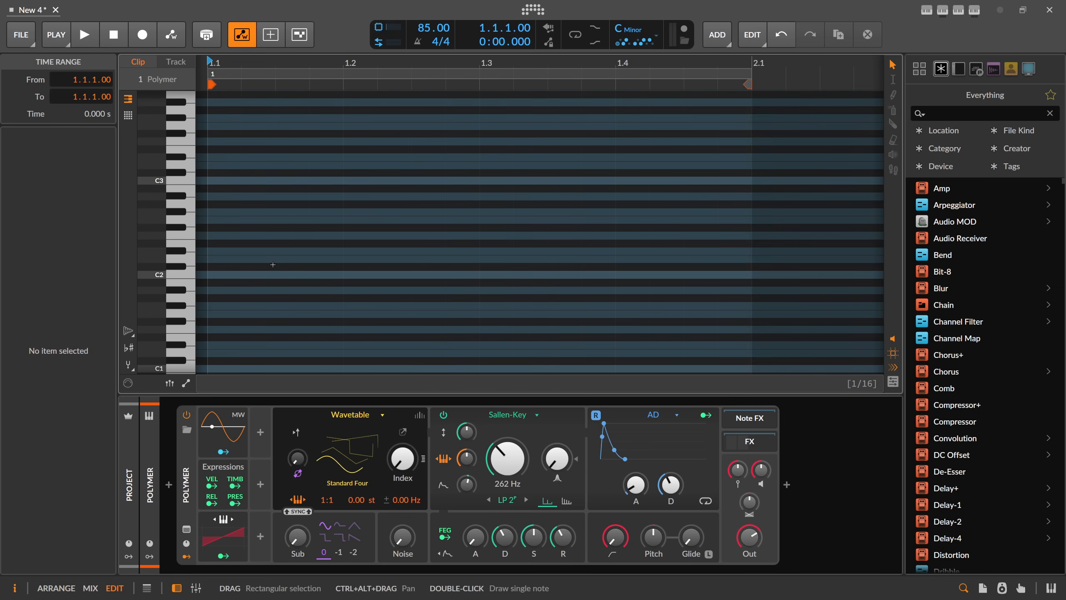
scroll(233, 265, "up", 3)
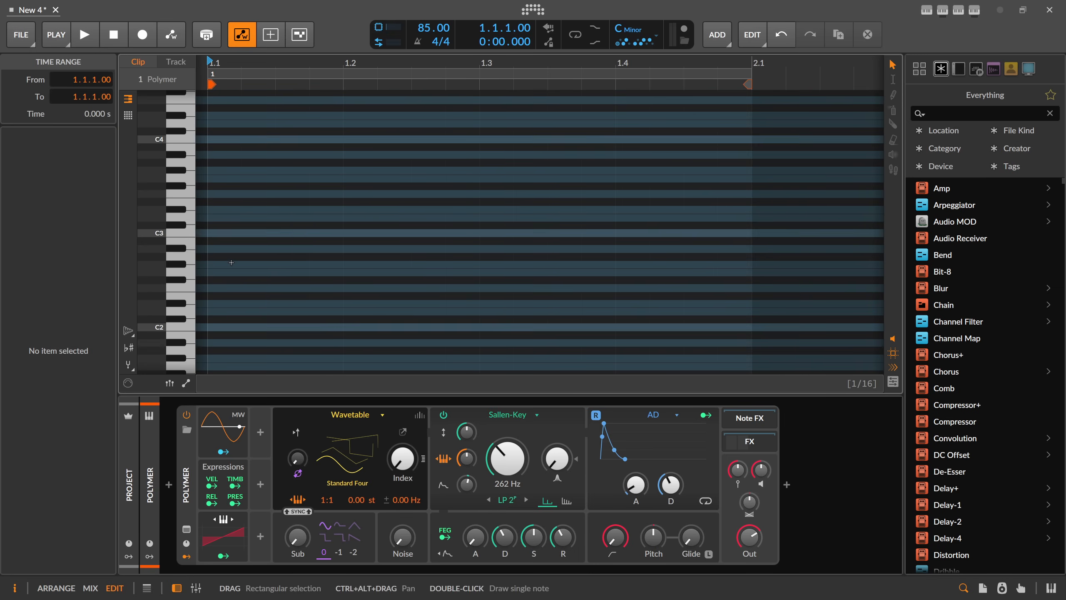
double_click(219, 233)
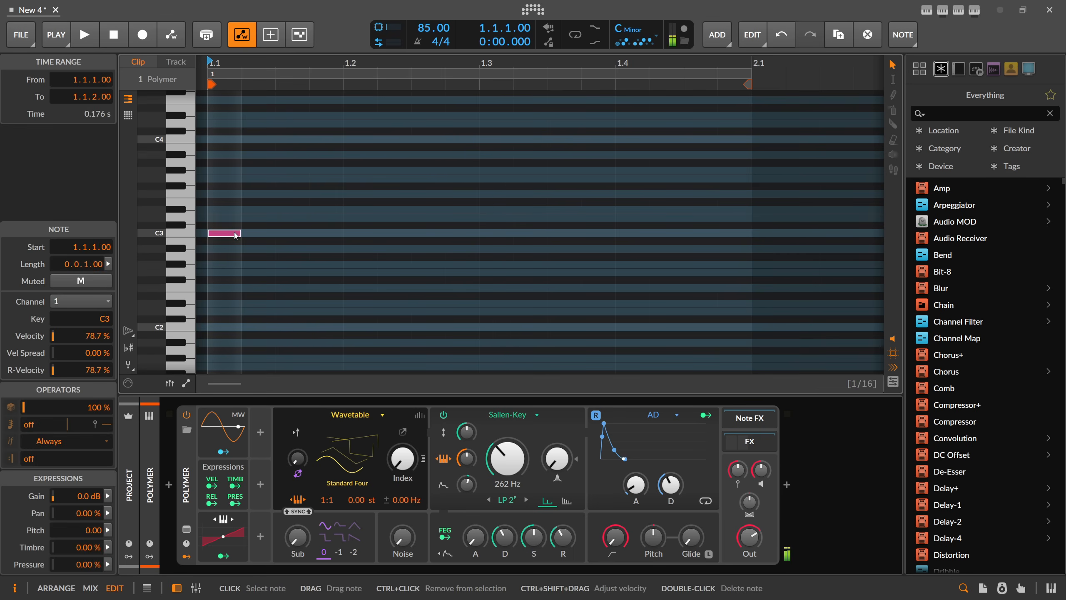
left_click_drag(239, 233, 740, 237)
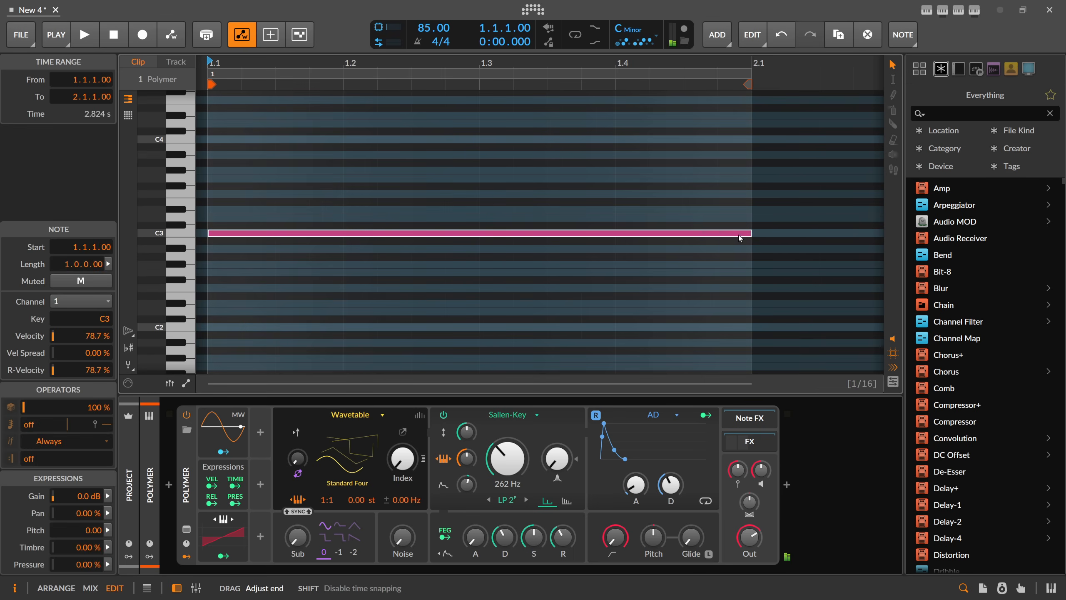
Add one-bar notes at D#3, G3, A#3 and D4 above the C3 note and play the chord back.
double_click(212, 210)
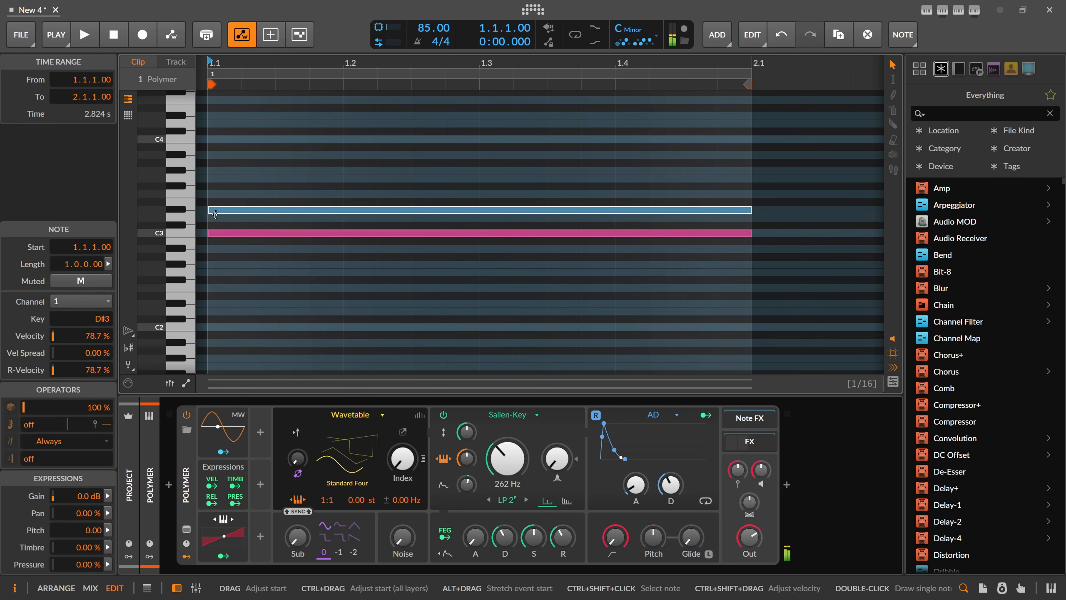
double_click(212, 181)
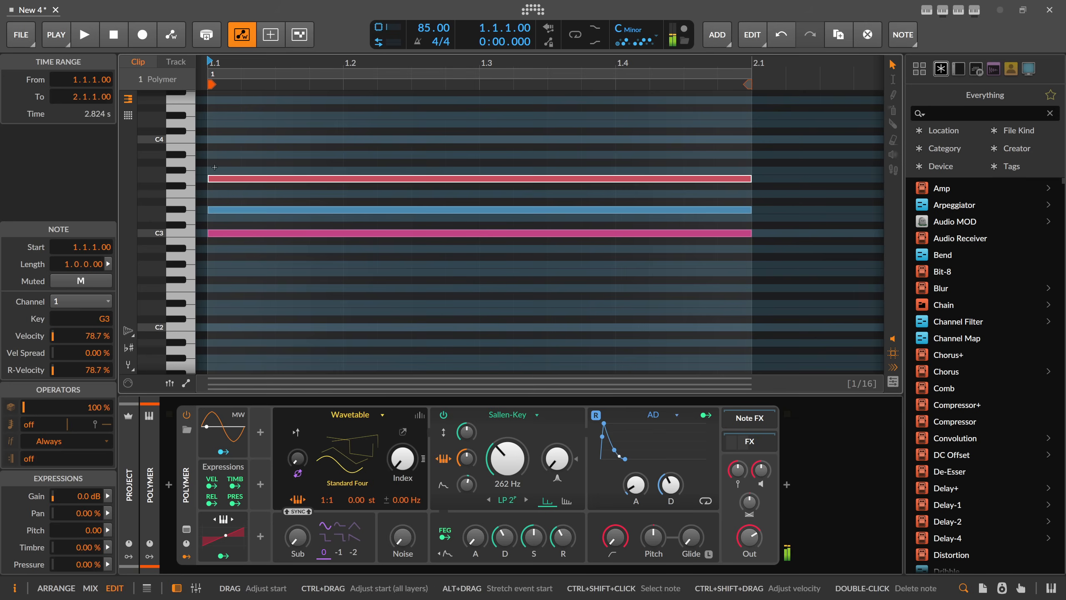
double_click(212, 155)
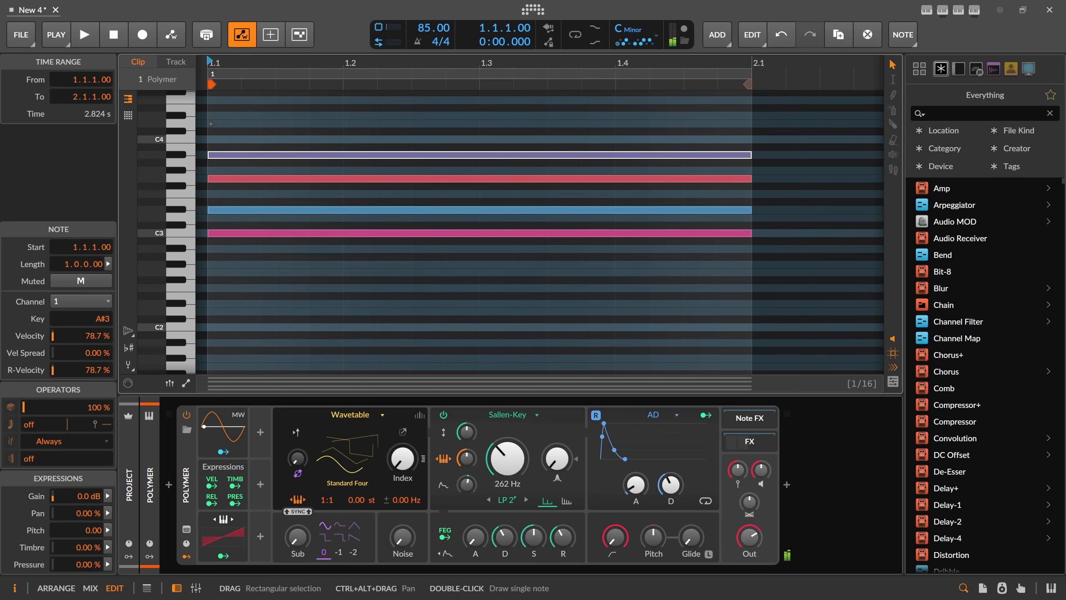
double_click(212, 123)
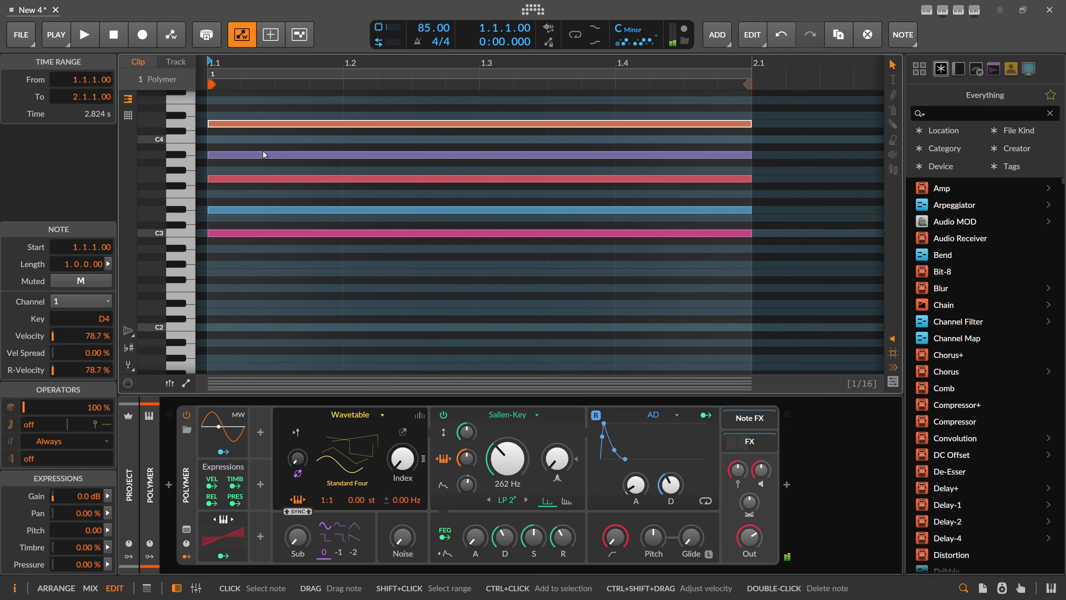
key("space")
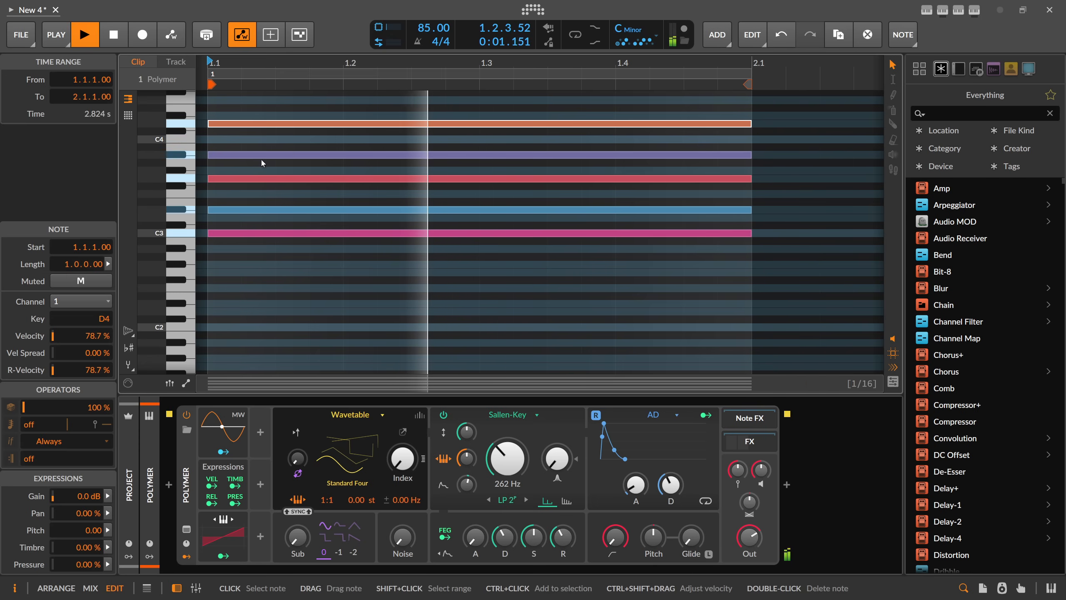
key("space")
Insert an Arpeggiator before Polymer, set its pattern to Up+In, and play the clip to hear it.
left_click(168, 485)
type("arp")
key("Return")
left_click(211, 416)
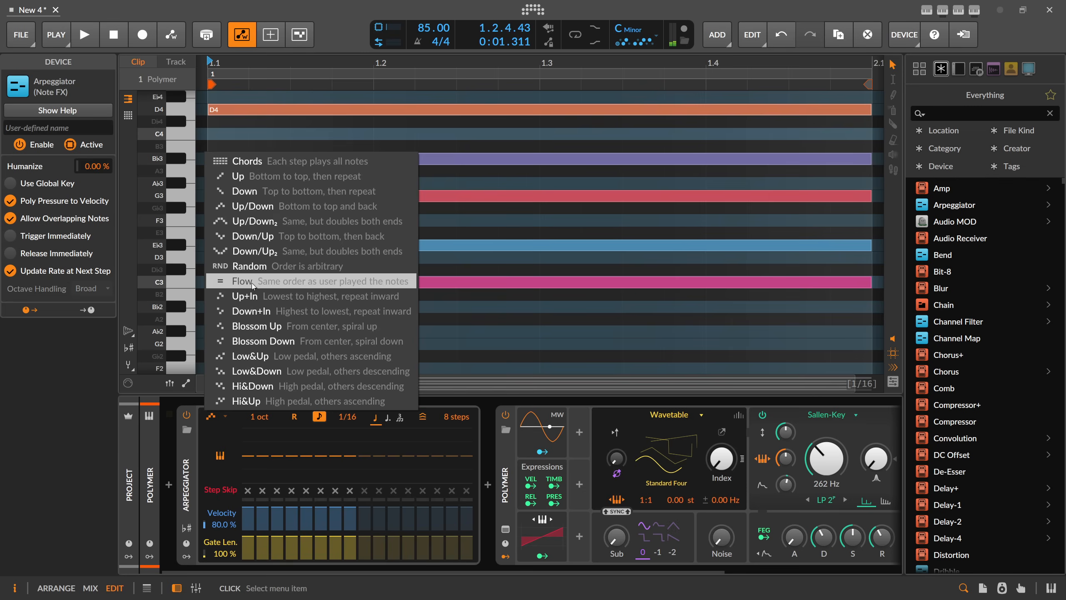
left_click(254, 301)
key("space")
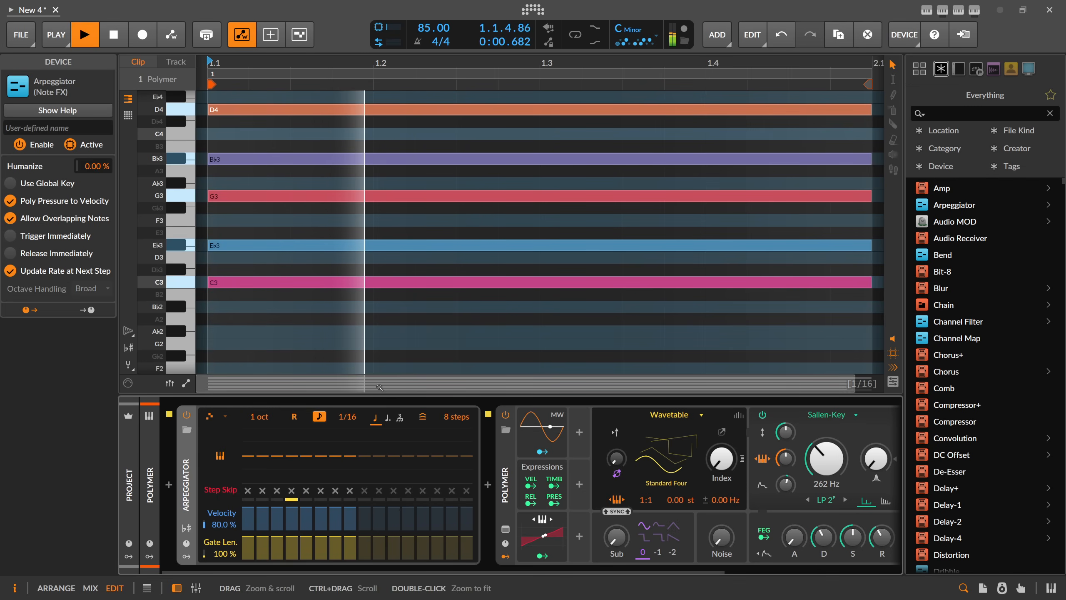
left_click_drag(379, 63, 398, 78)
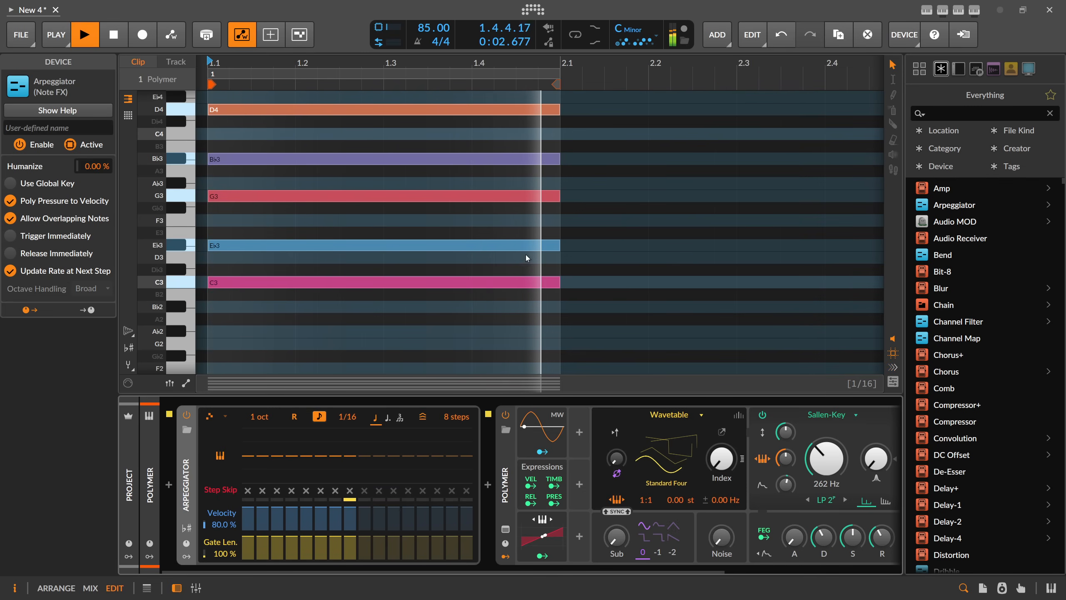
key("space")
Duplicate the Polymer clip into bar 2 of the arrangement and hide the clip launcher.
key("Tab")
key("ctrl+d")
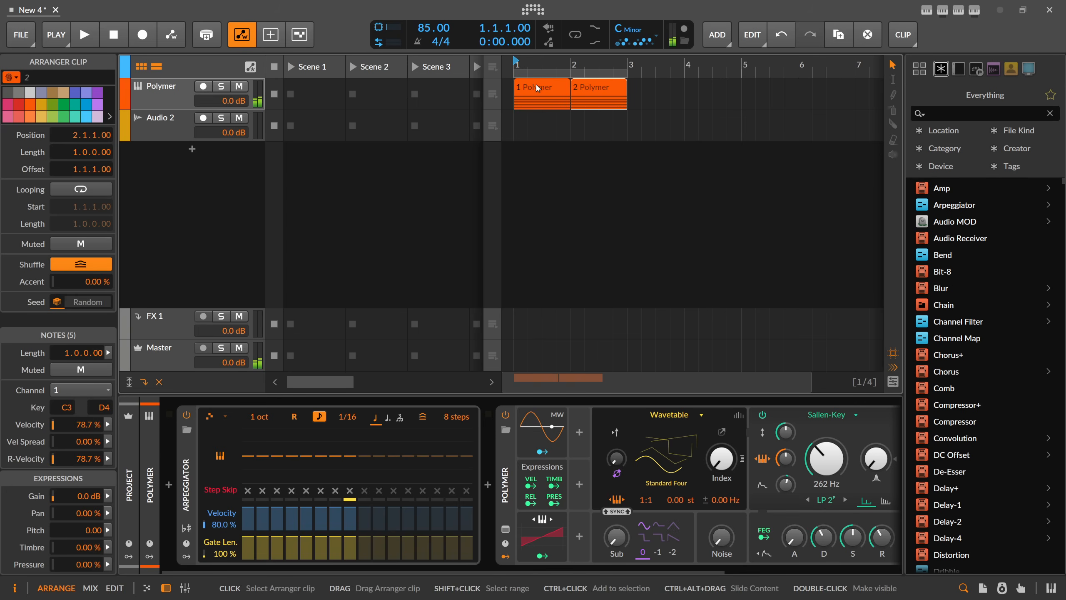
left_click(142, 66)
left_click_drag(272, 64, 279, 83)
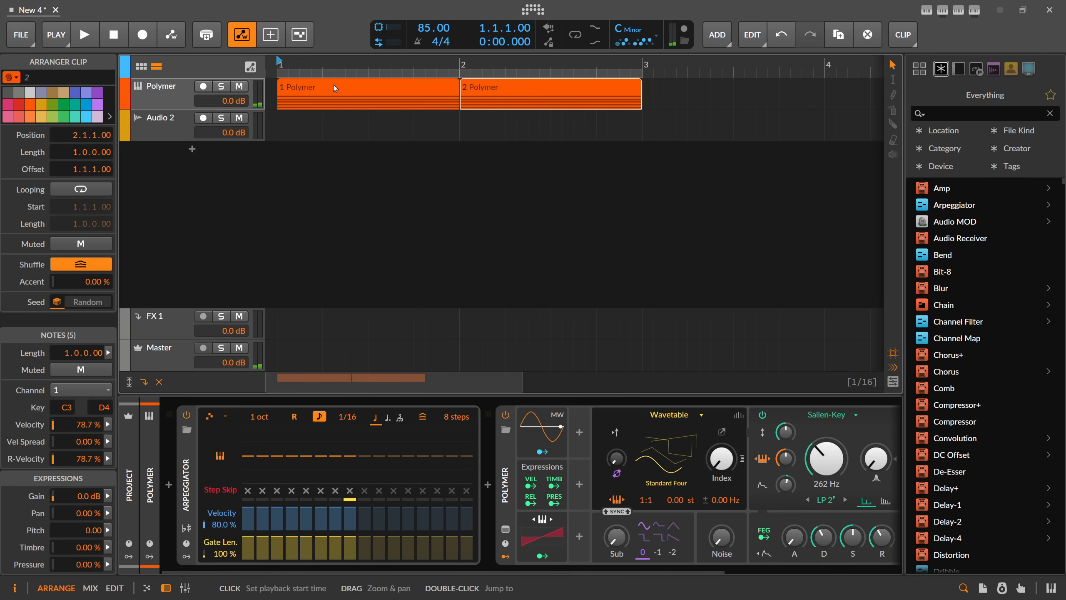
Show the Root Key lane in the arranger and insert a key signature change at bar 1.
left_click(125, 72)
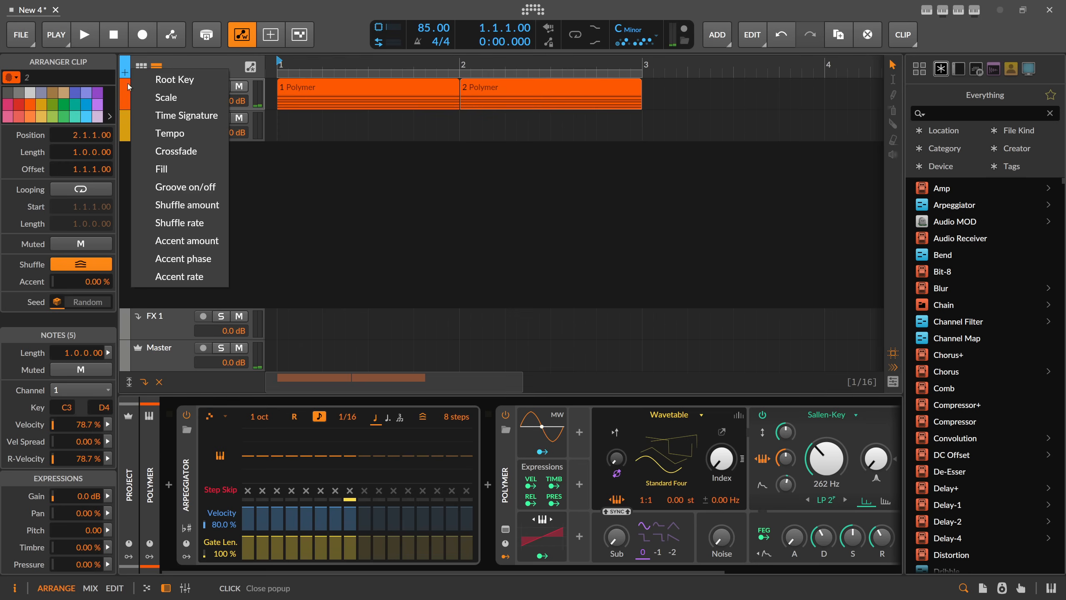
left_click(157, 81)
right_click(280, 86)
left_click(278, 90)
right_click(278, 89)
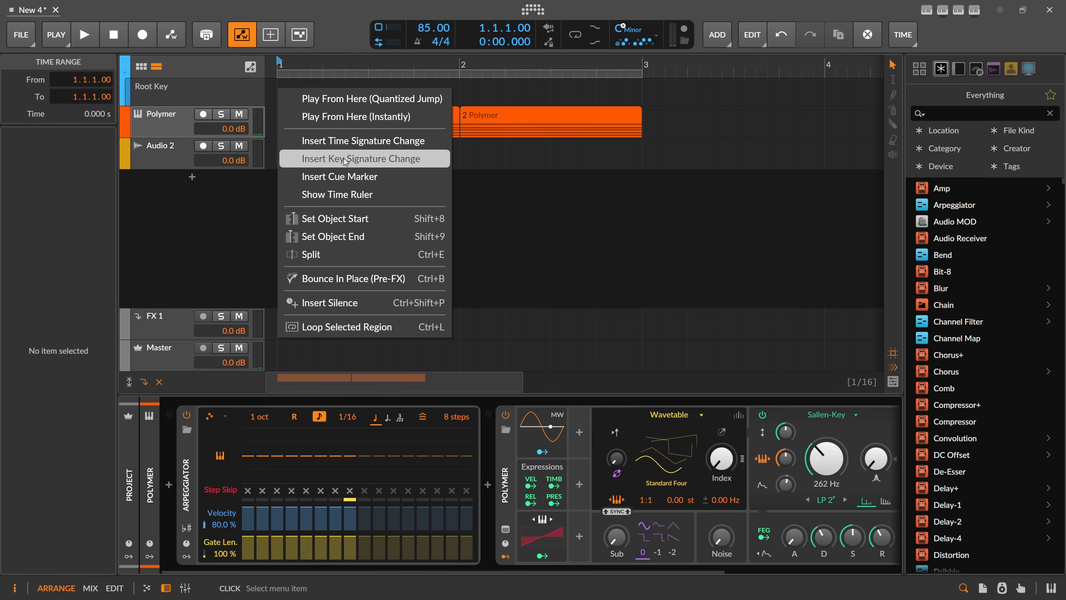
left_click(352, 160)
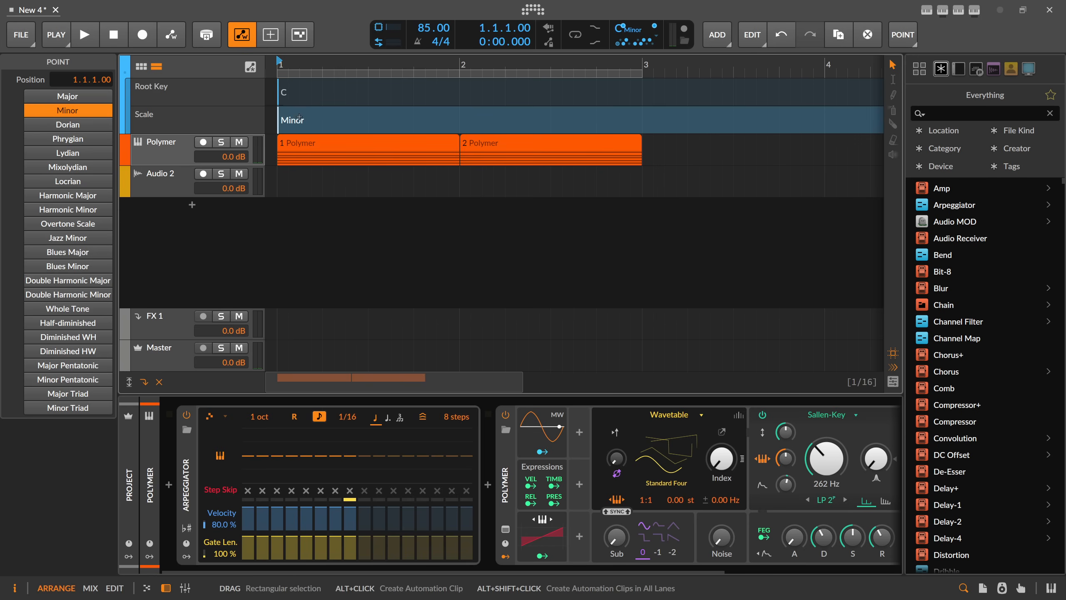
Insert a key signature change at bar 2 and set its root key to G.
right_click(461, 97)
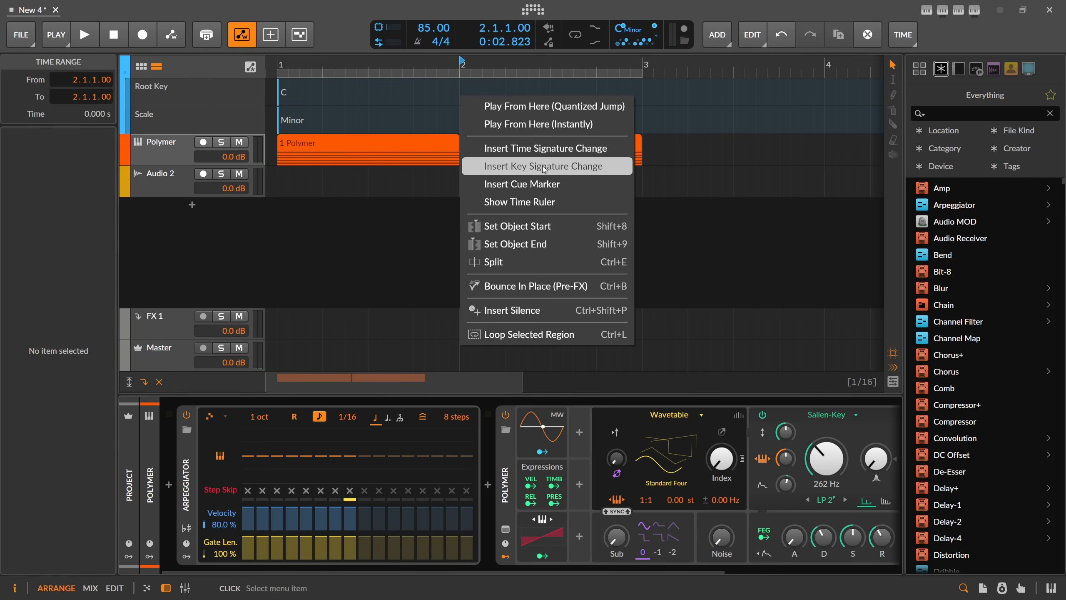
left_click(531, 166)
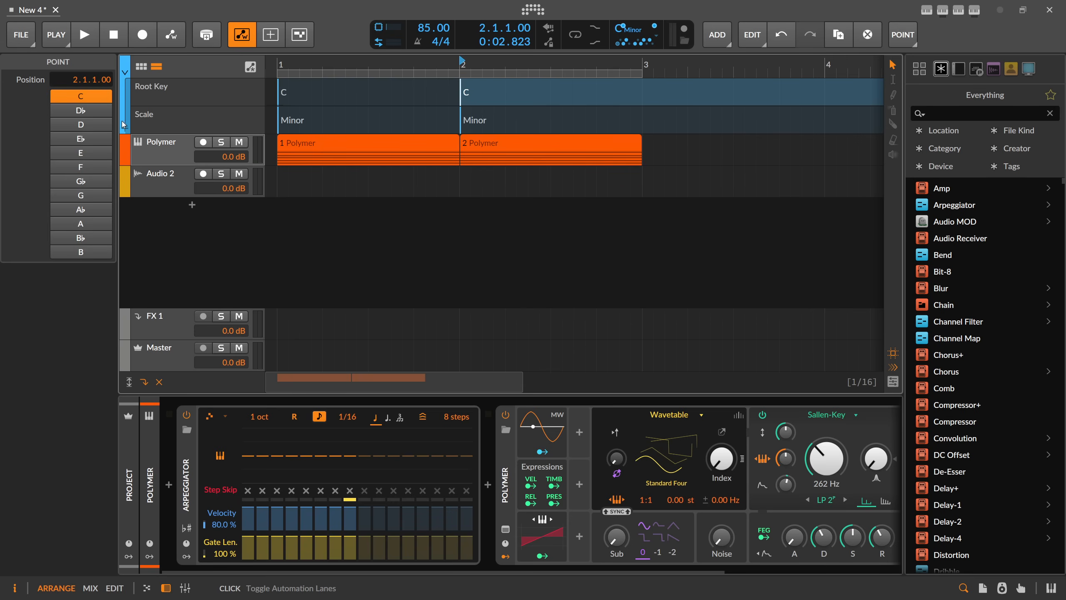
left_click(83, 196)
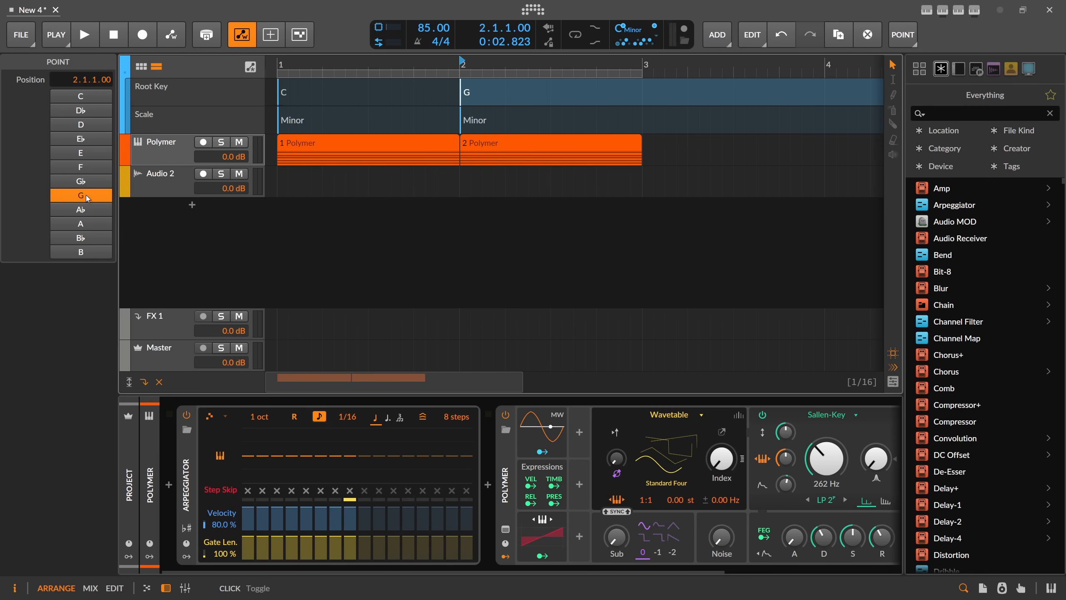
Open the first Polymer clip in the note editor and show the notes of the whole track.
left_click(410, 143)
double_click(409, 143)
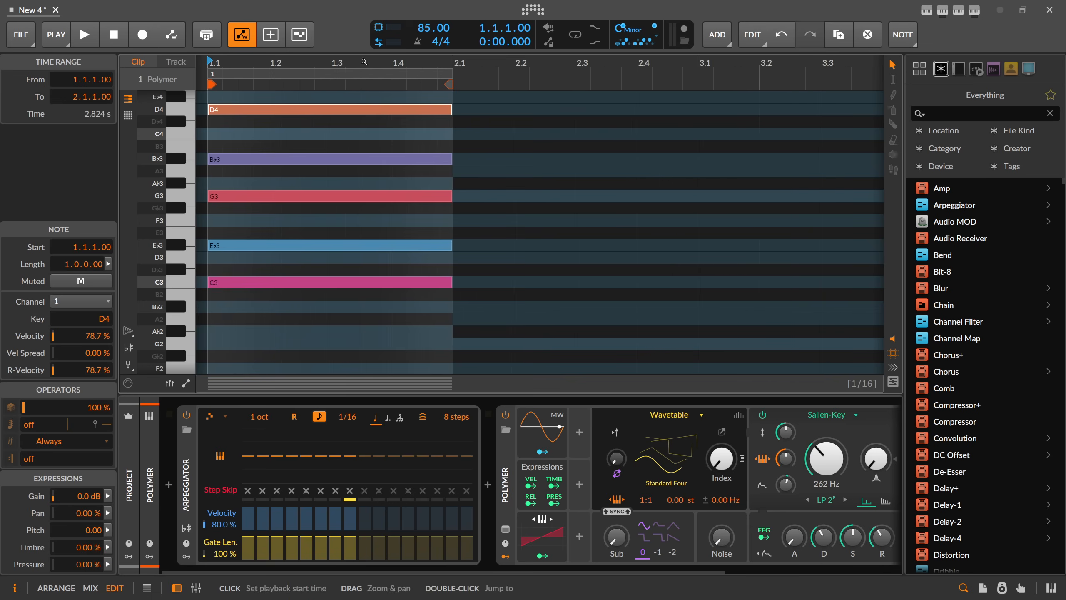
left_click(172, 63)
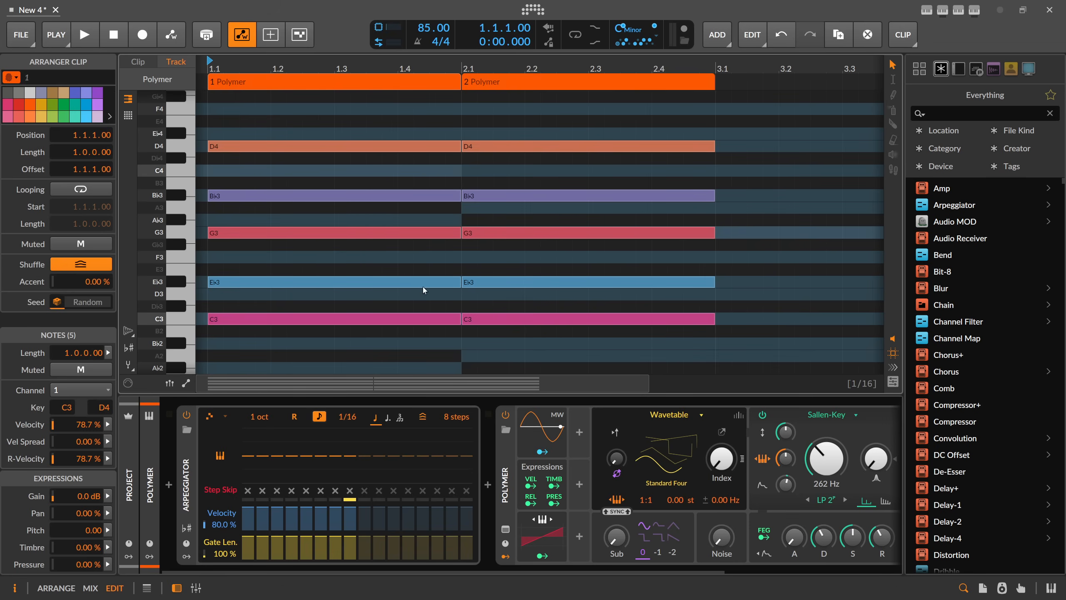
left_click_drag(352, 119, 279, 113)
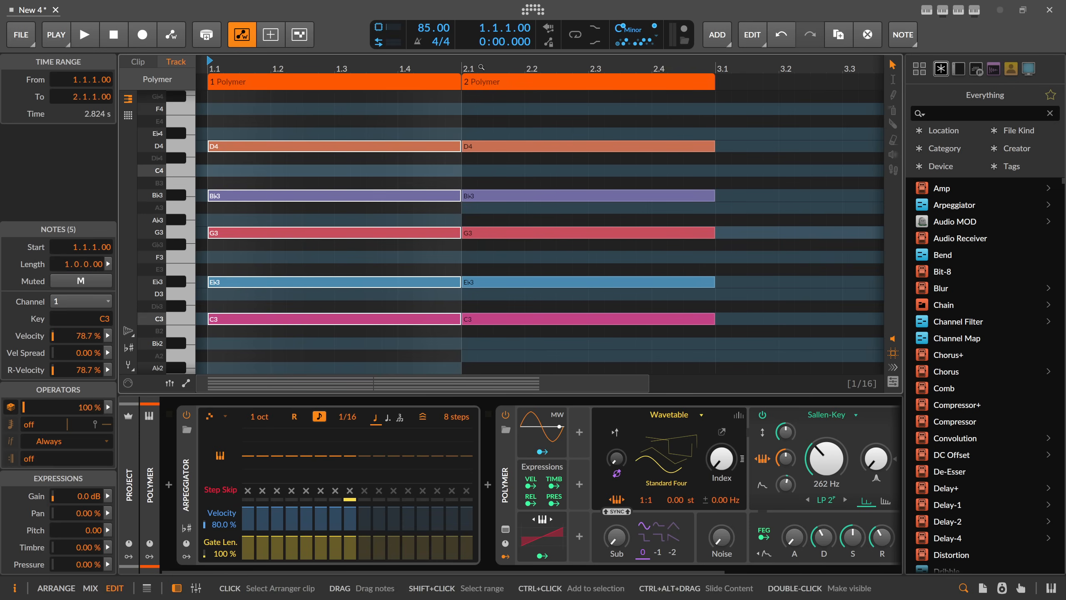
left_click_drag(523, 119, 522, 327)
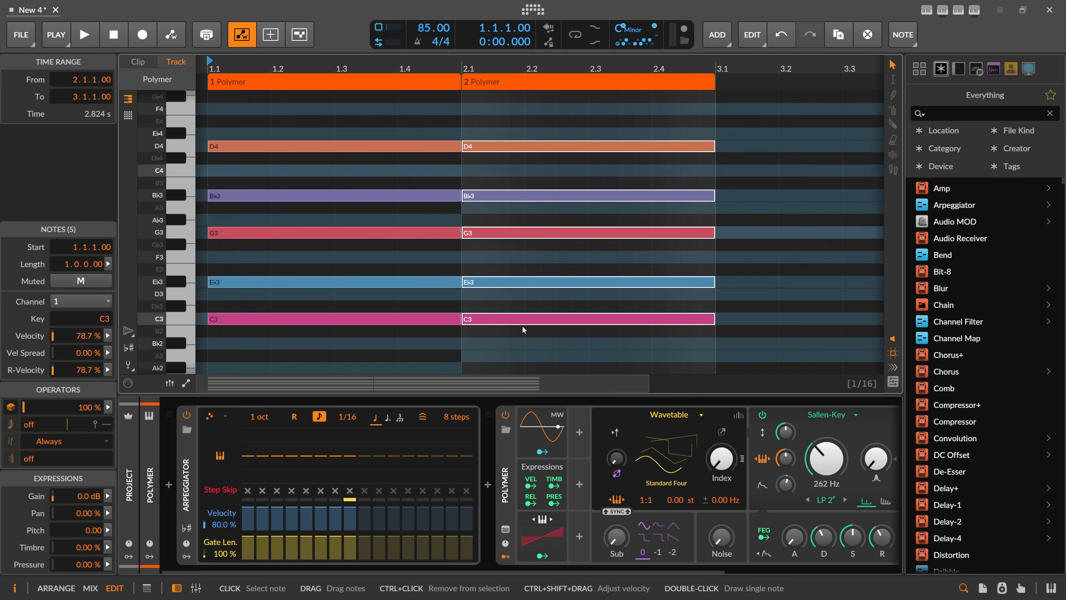
left_click(493, 331)
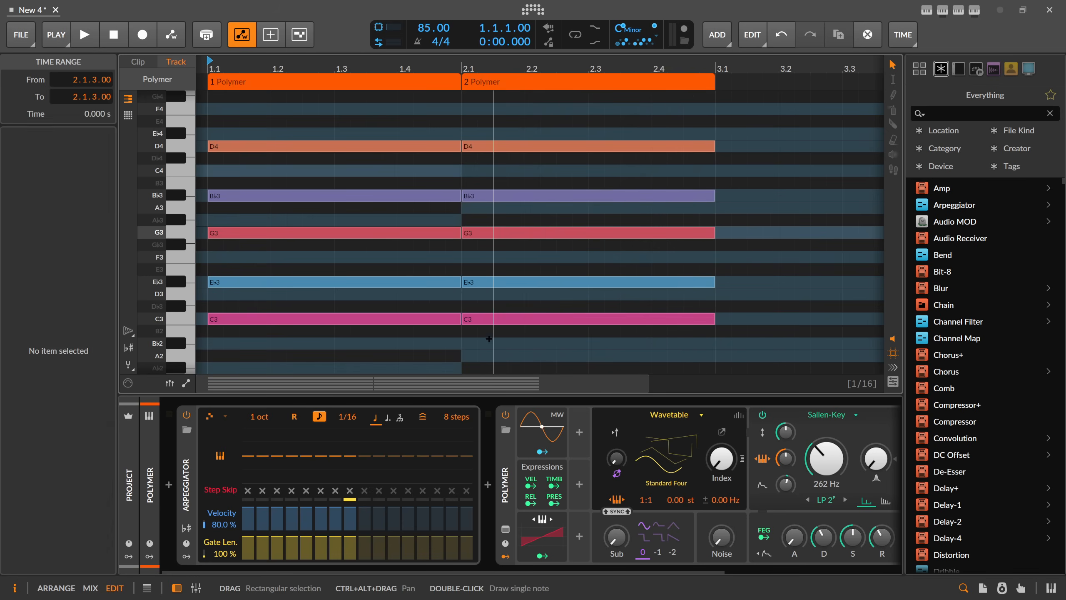
left_click_drag(523, 351, 510, 143)
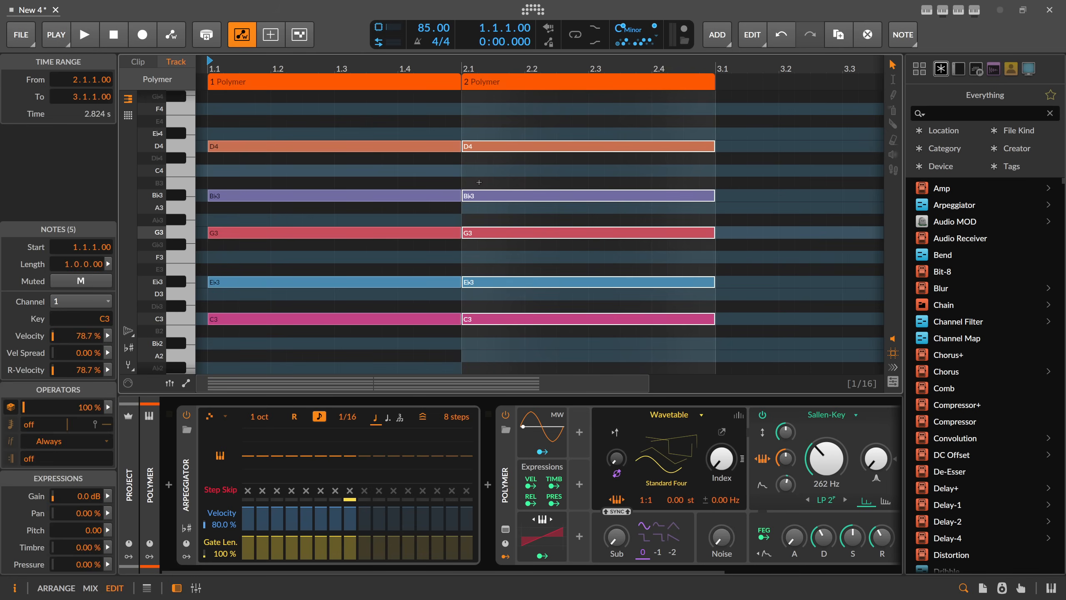
left_click_drag(392, 339, 389, 87)
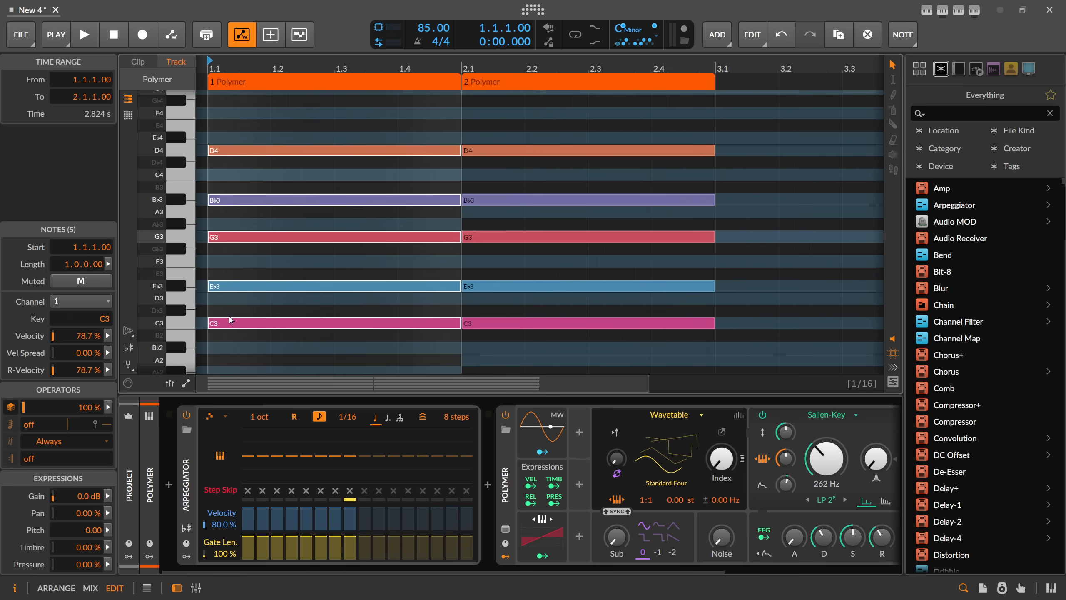
Try transposing the five chord notes in bar 2 up seven semitones, so the chord starts on G3.
left_click_drag(546, 345, 538, 142)
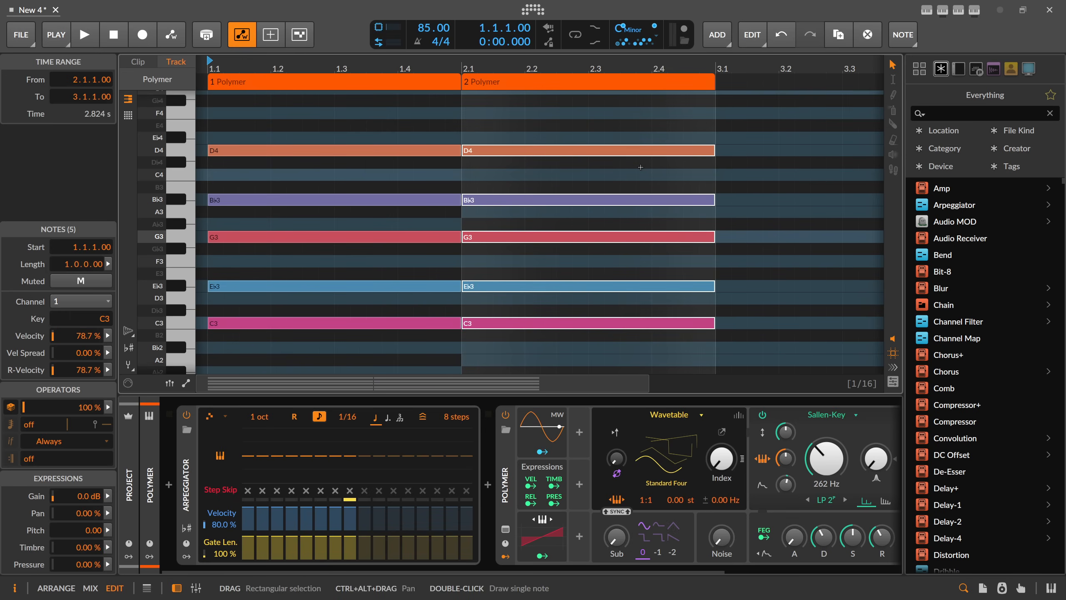
key("Up")
key("Up")
key("Up")
key("Up")
key("Up")
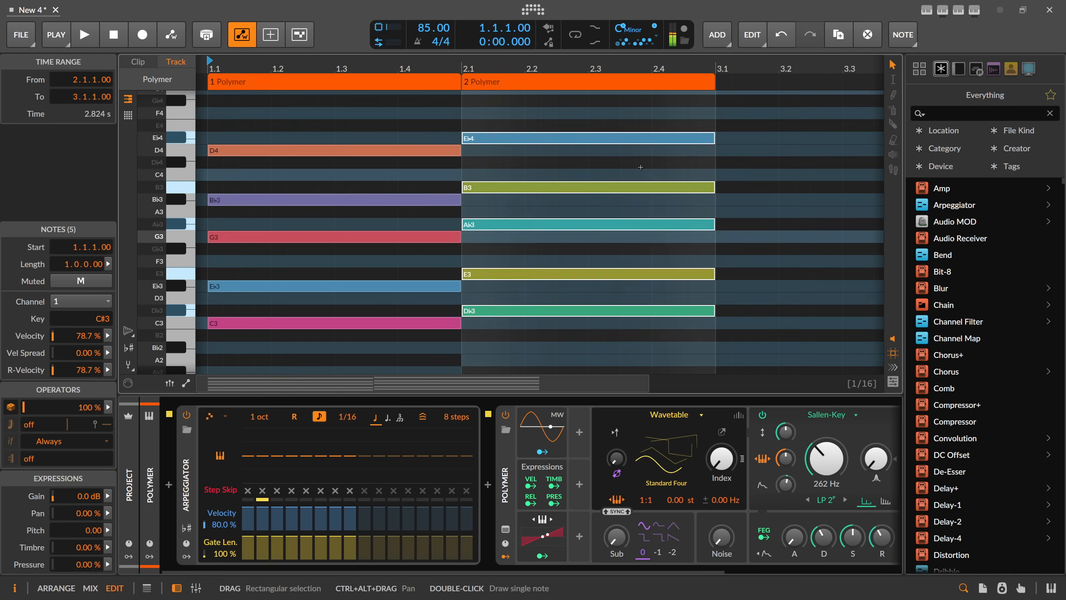
key("Up")
key("Up")
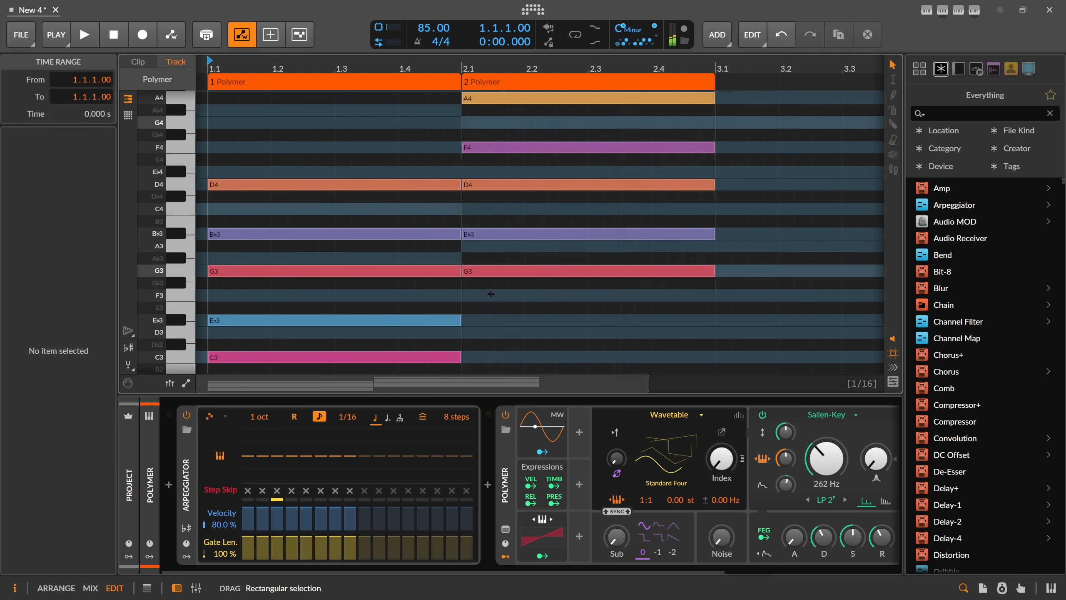
scroll(505, 158, "up", 1)
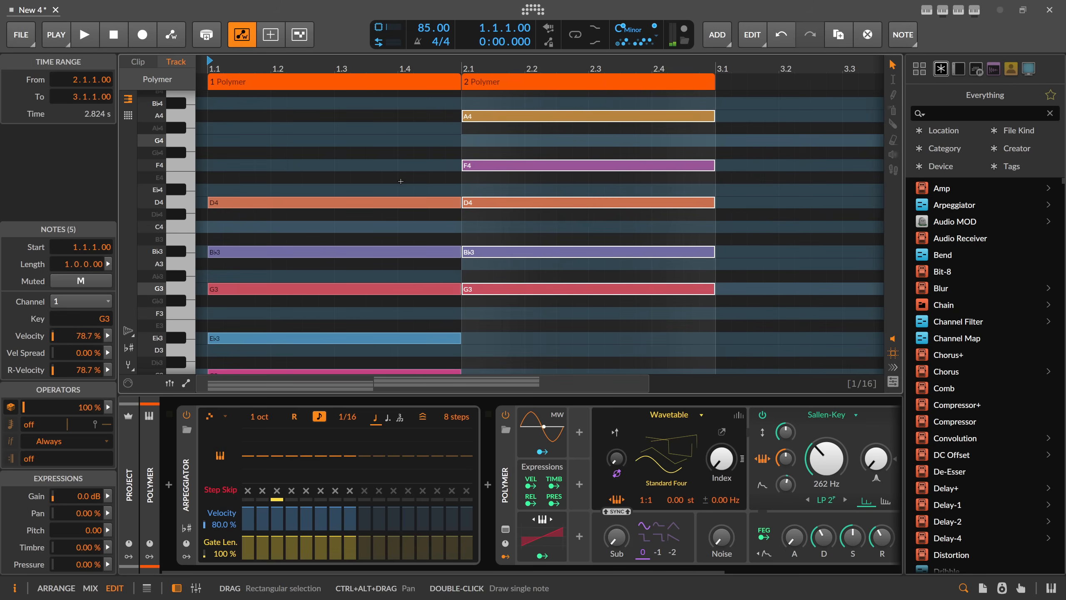
scroll(498, 310, "down", 3)
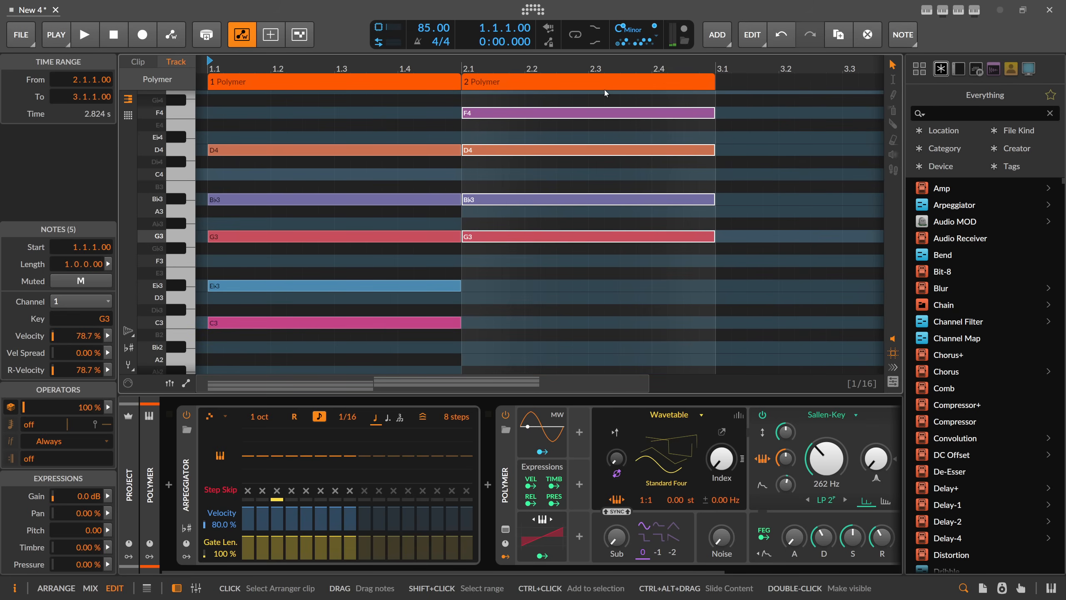
scroll(576, 142, "up", 3)
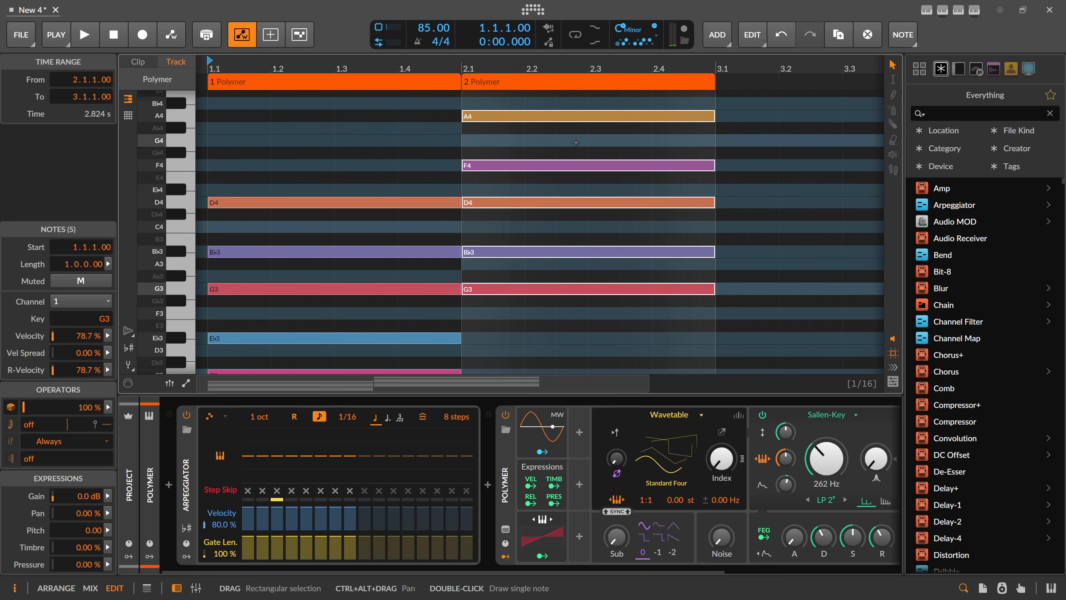
Undo the transposition of the bar 2 chord and deselect its notes.
key("ctrl+z")
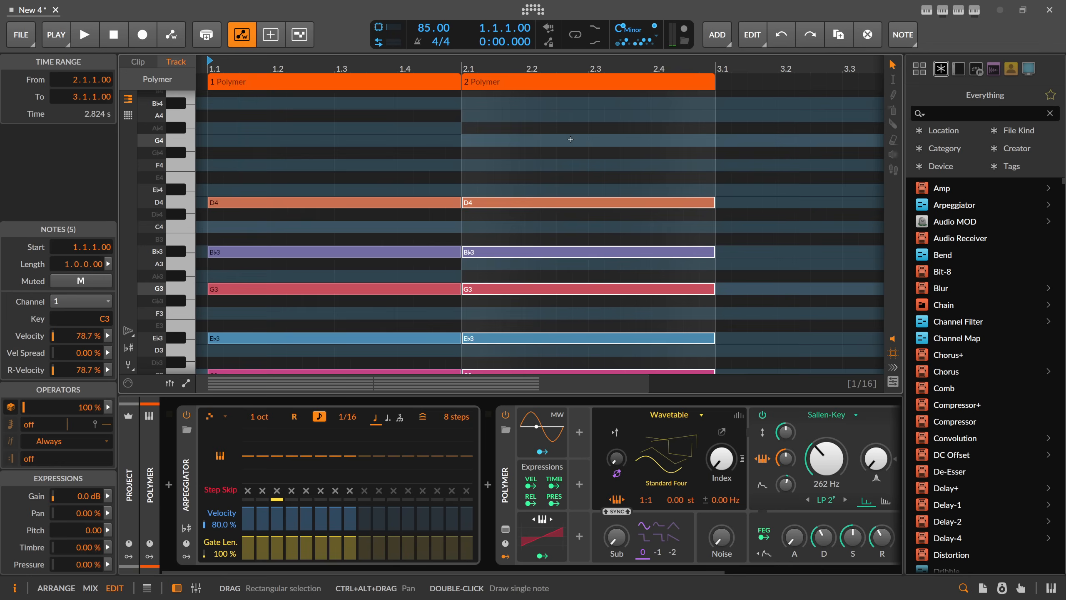
scroll(576, 142, "down", 3)
key("minus")
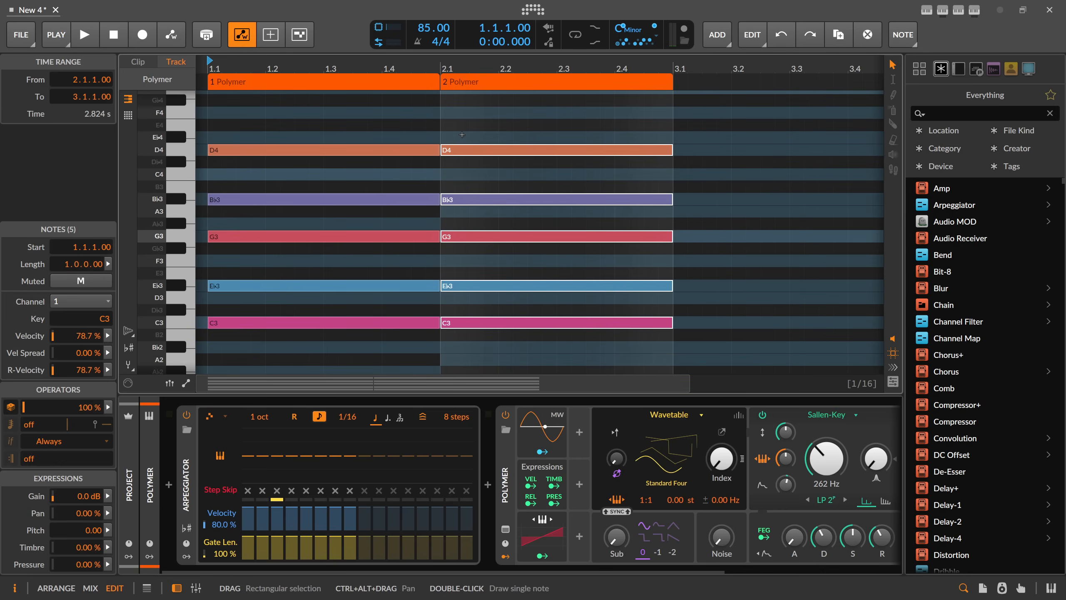
left_click(447, 131)
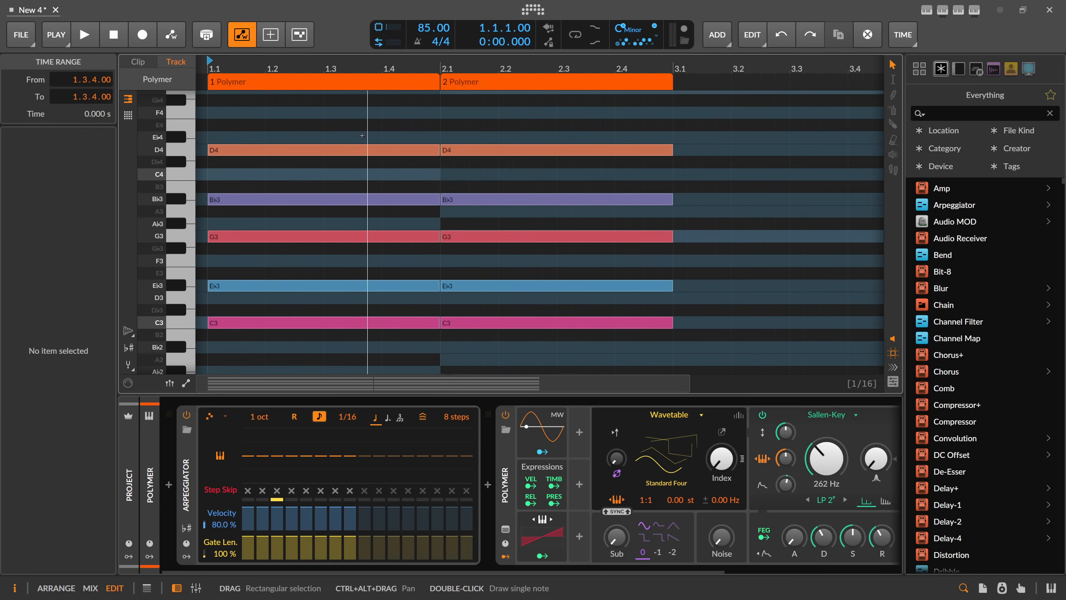
Insert a Note Grid device before the Arpeggiator on the Polymer track and open its patch.
left_click(169, 485)
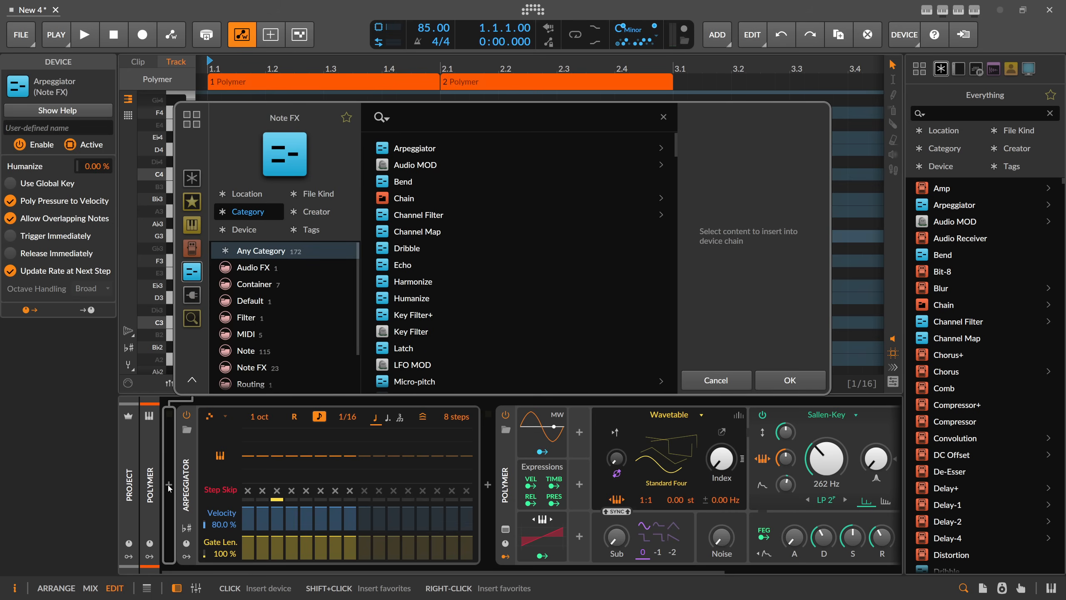
type("note gri")
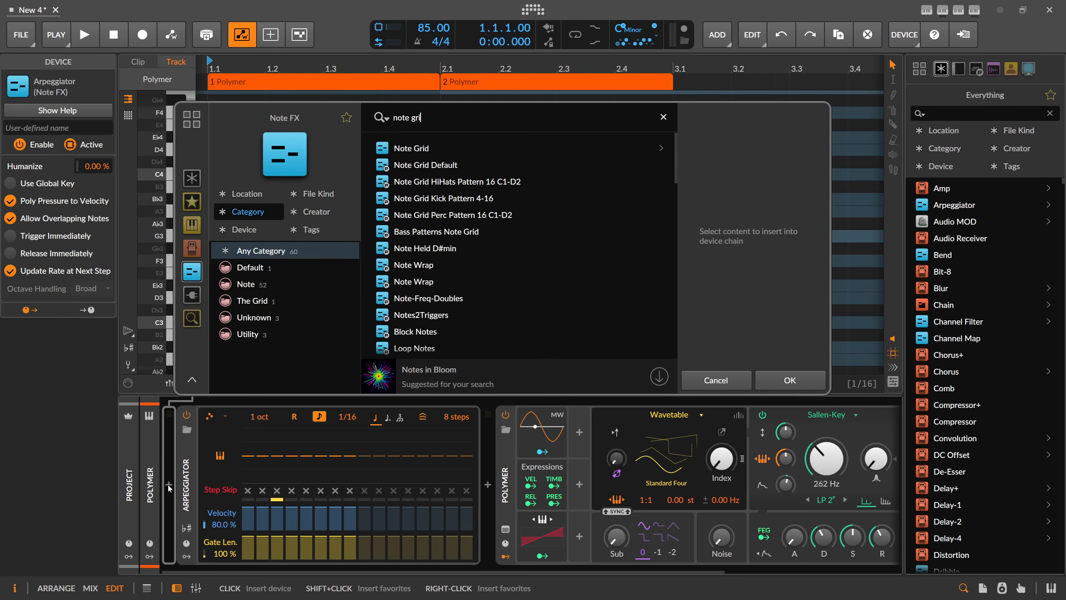
key("Return")
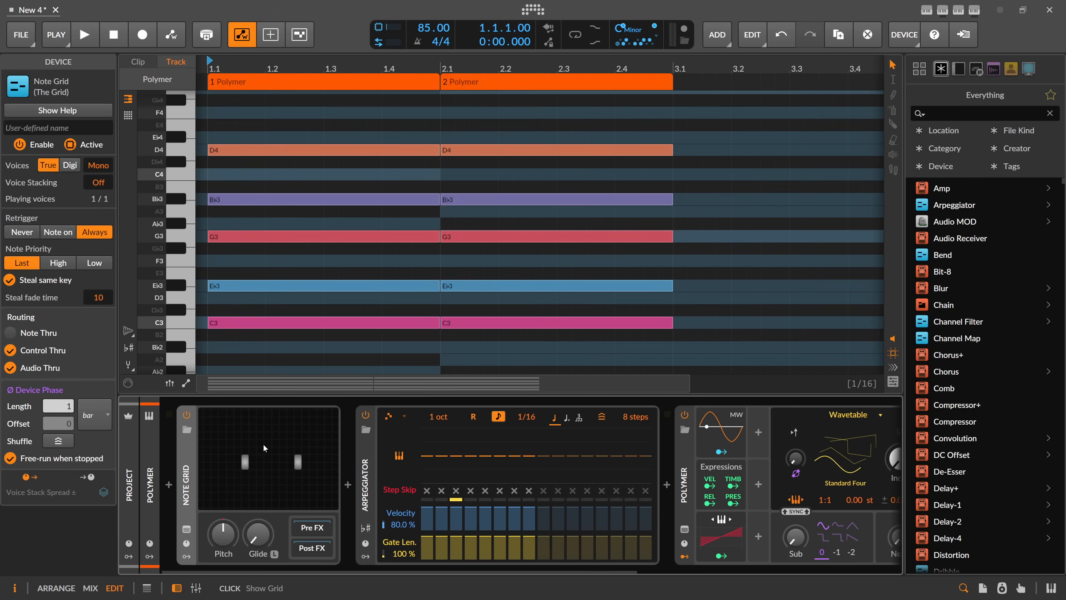
left_click(263, 443)
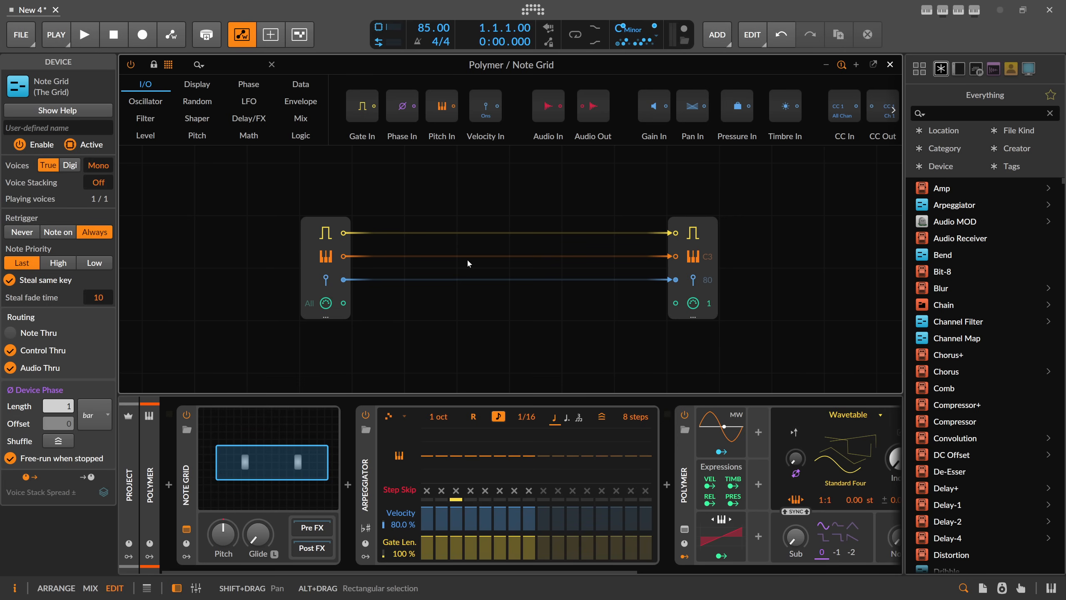
Add a Root Key module to the Note Grid patch, below the note input and output modules.
scroll(467, 257, "down", 1)
left_click(225, 65)
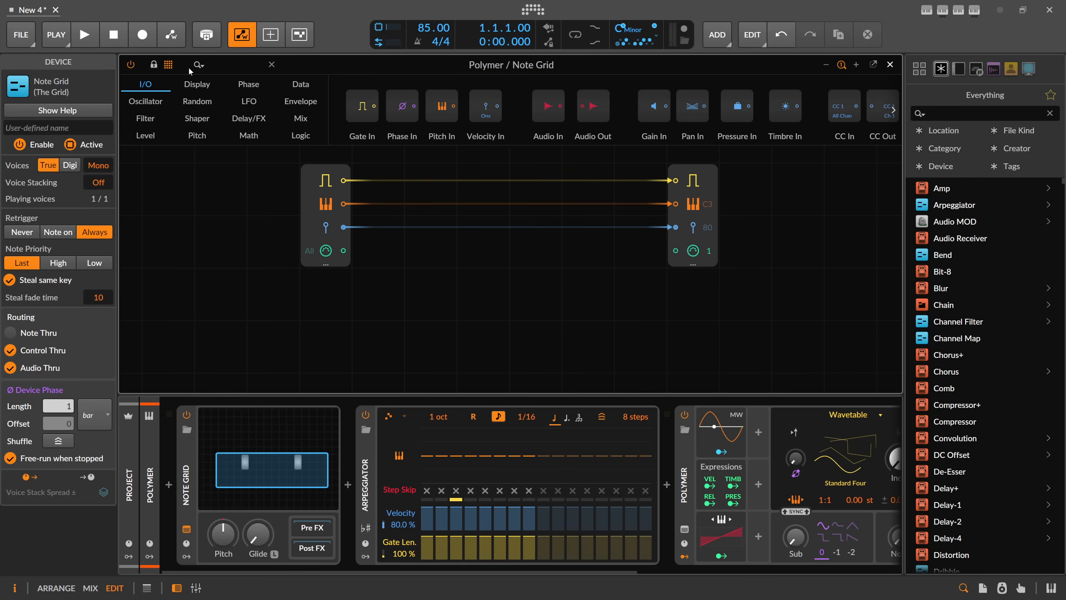
type("root")
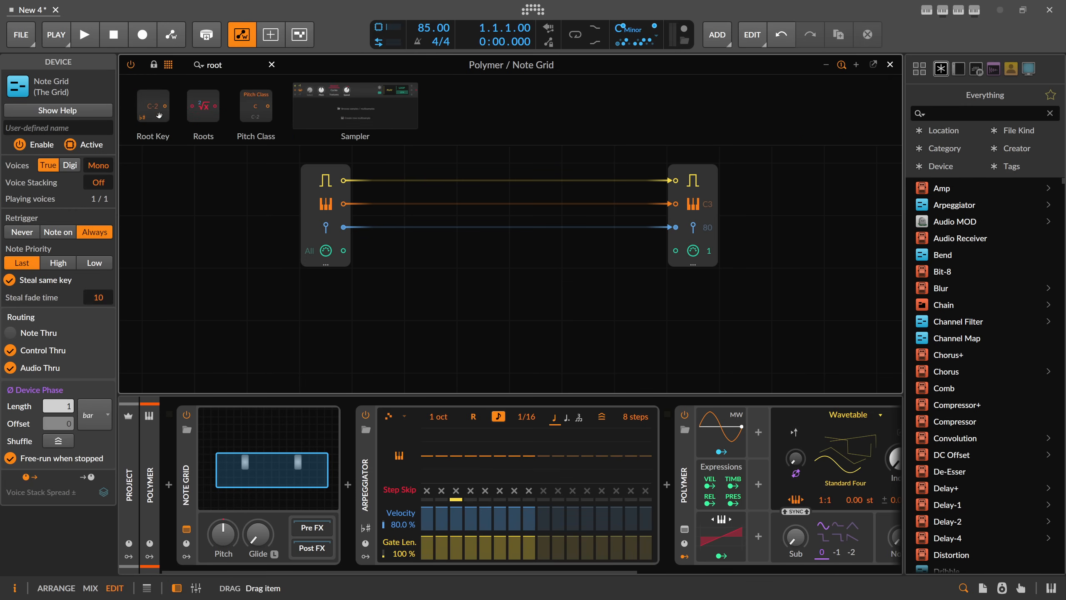
left_click_drag(159, 111, 426, 292)
Add a Pitch Class module directly beneath the Root Key module and select it.
left_click(464, 279)
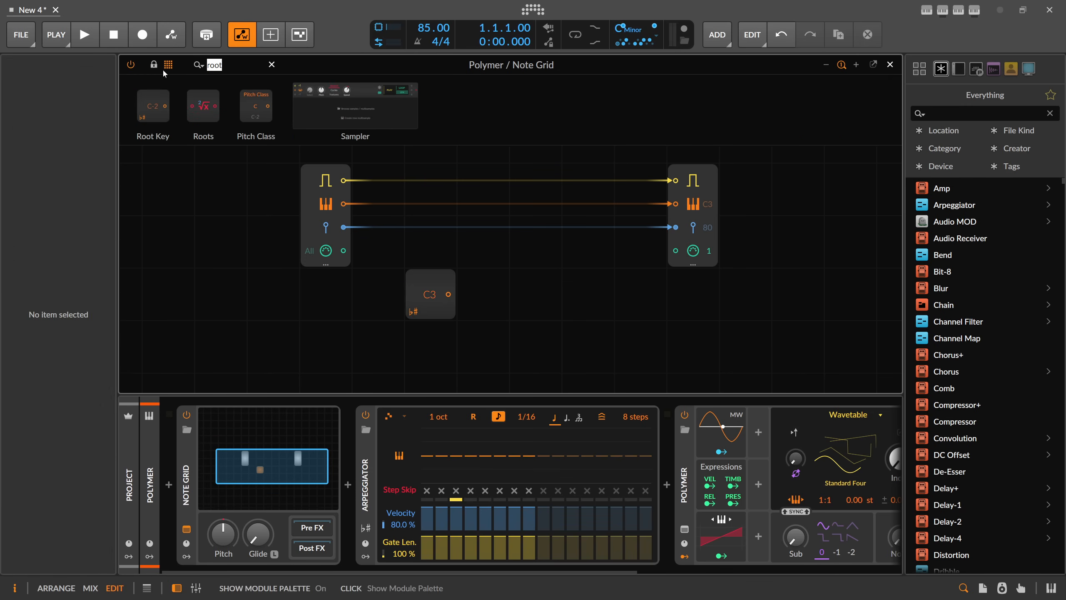
key("BackSpace")
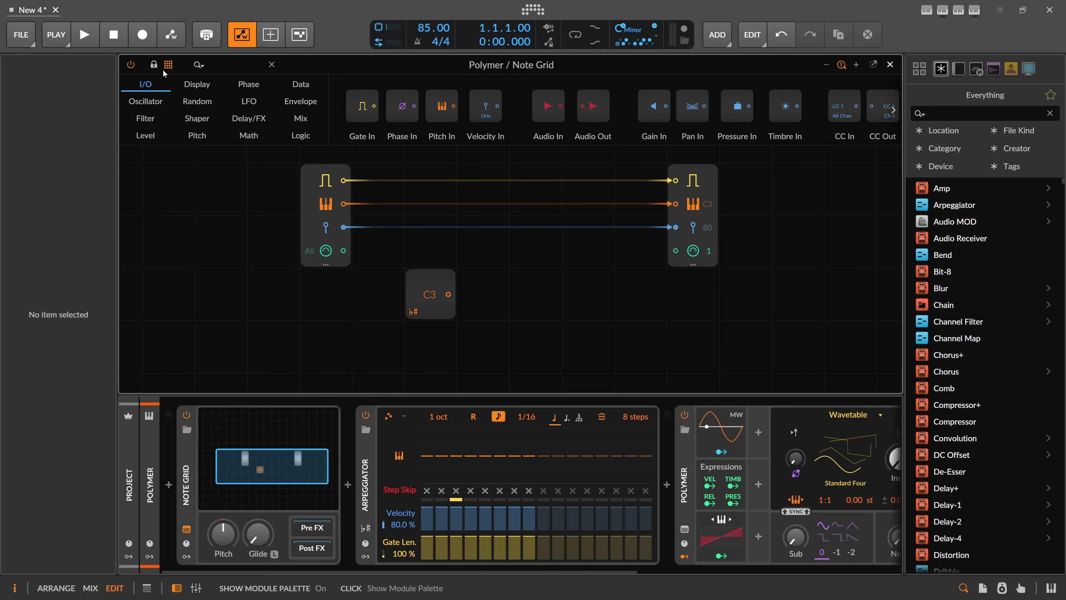
type("pitch")
left_click_drag(228, 95, 434, 332)
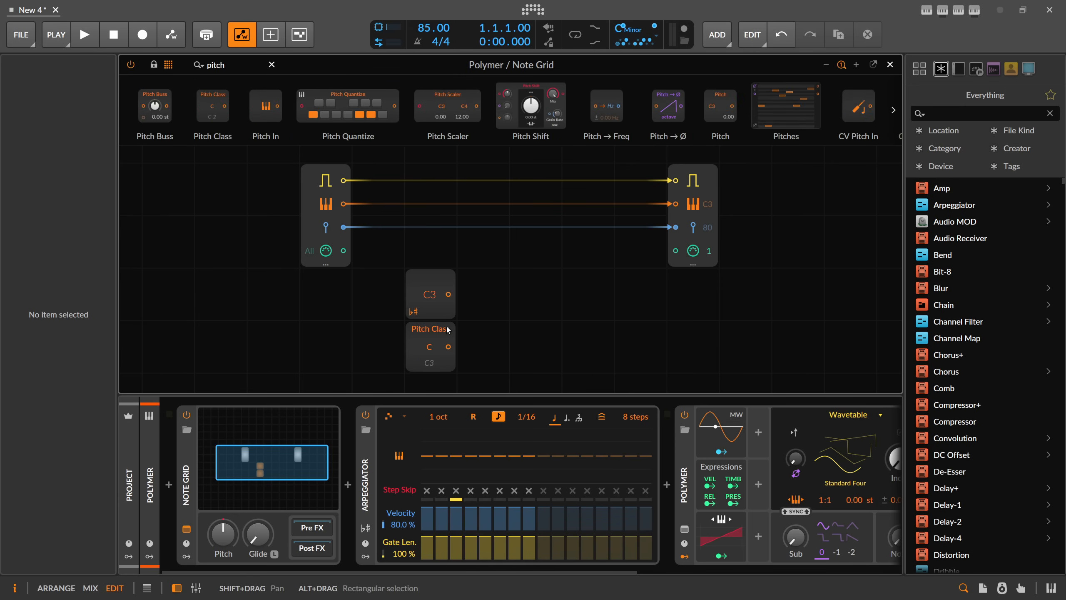
left_click(437, 329)
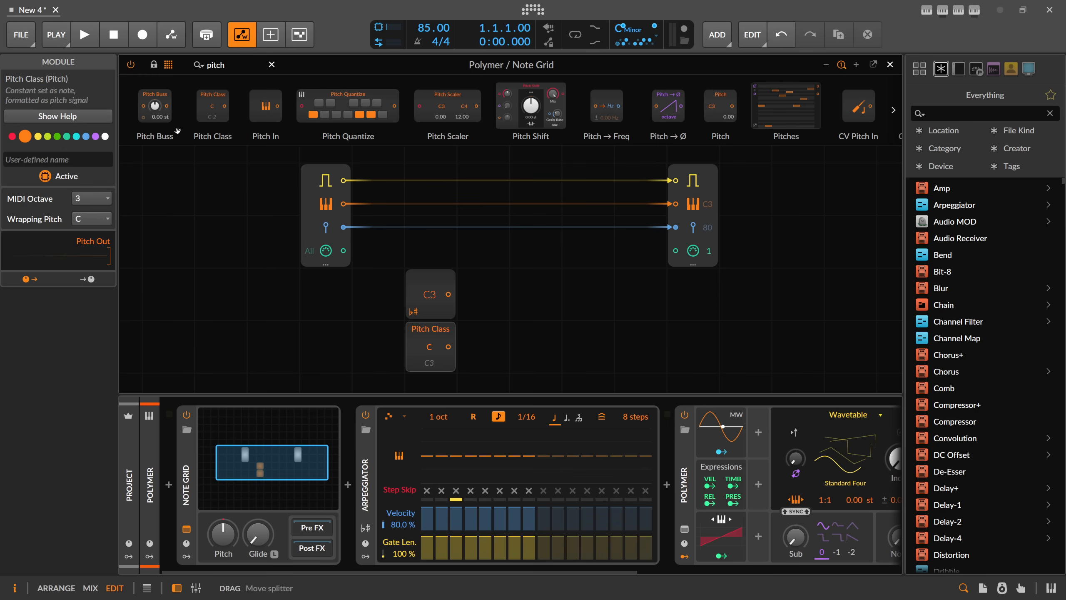
Compare the chord notes of bars 1 and 2 in the note editor, and reopen the Note Grid patch.
left_click(890, 64)
left_click_drag(315, 124, 378, 348)
left_click_drag(469, 138, 487, 353)
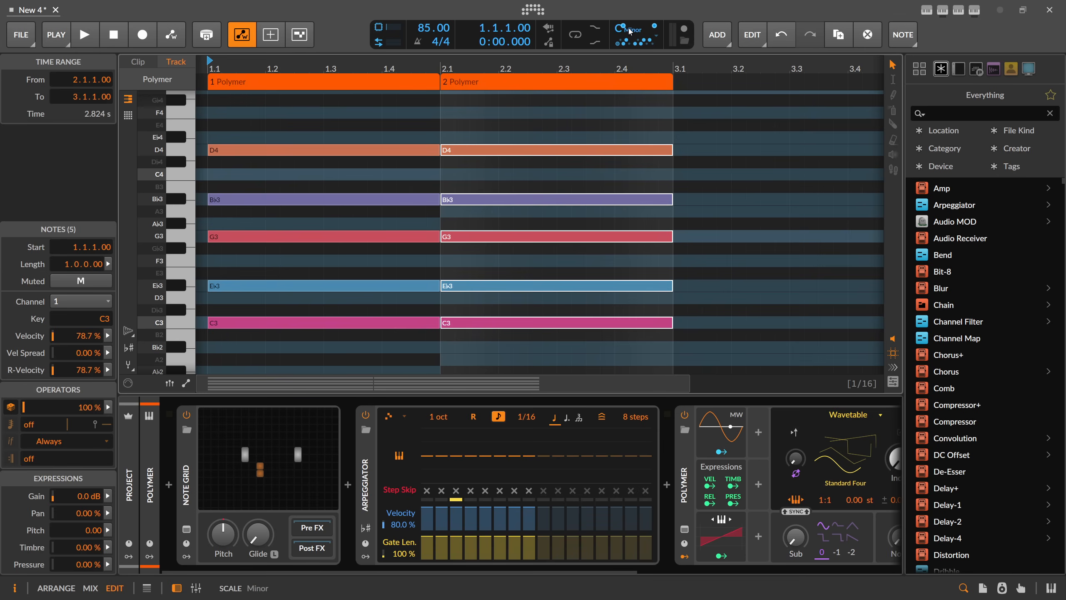
left_click(310, 469)
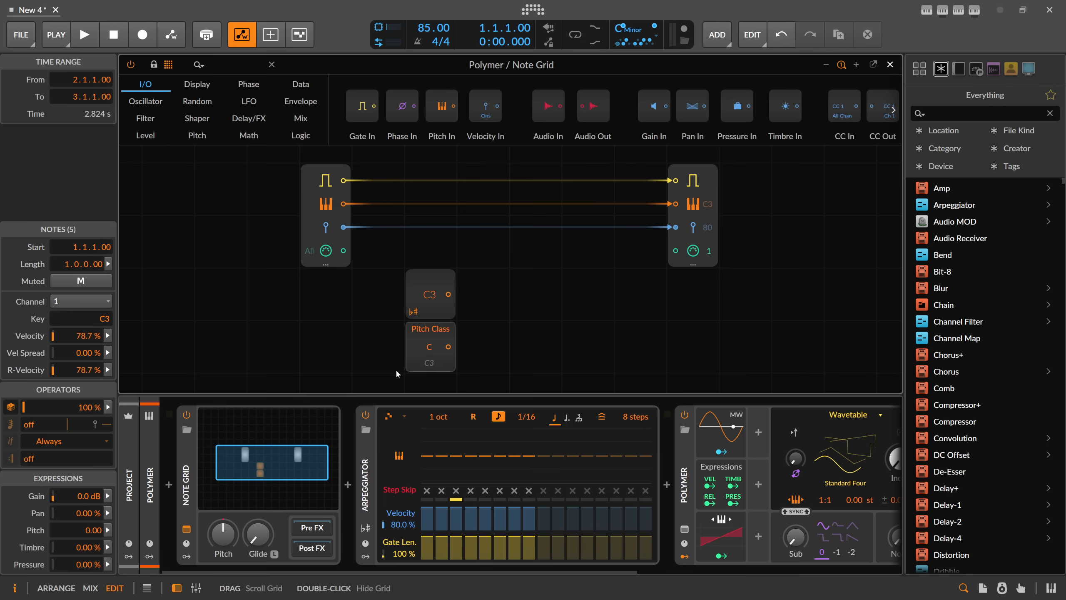
Add a Value Readout module to the patch, some distance beside the Root Key module.
left_click(436, 339)
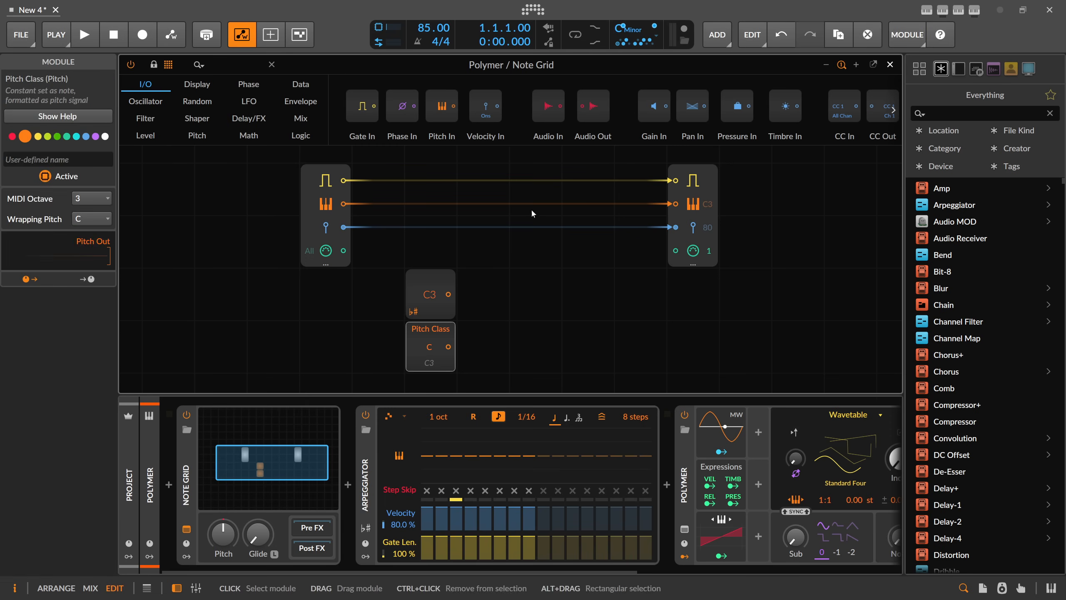
left_click(211, 64)
type("read")
left_click_drag(167, 106, 599, 290)
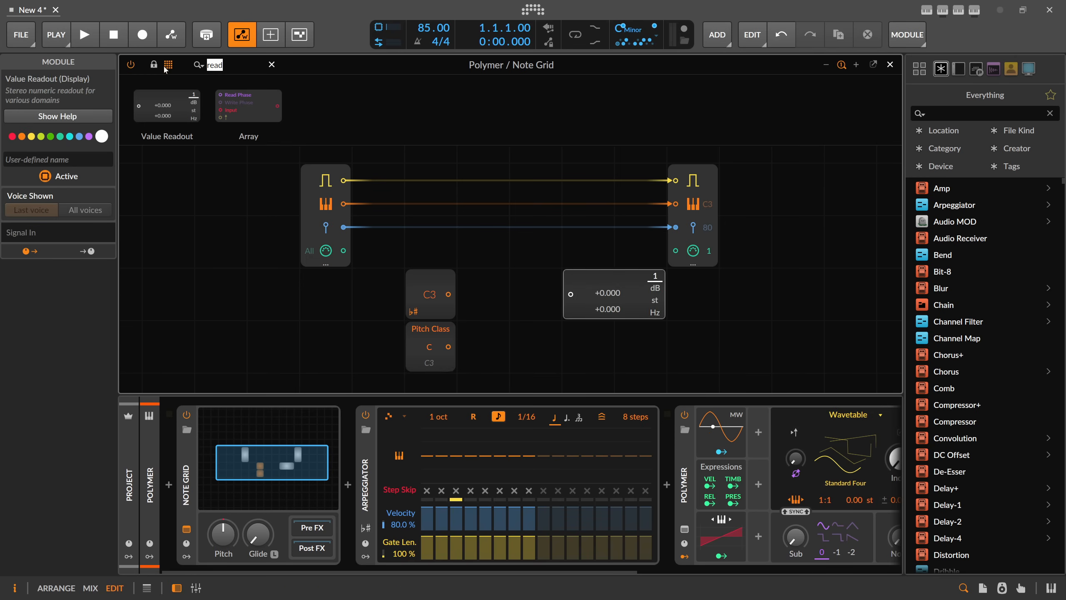
Add a Subtract module between Root Key and Value Readout, with Pitch Class wired to its second input.
type("sub")
left_click_drag(267, 106, 479, 294)
left_click_drag(448, 346, 570, 294)
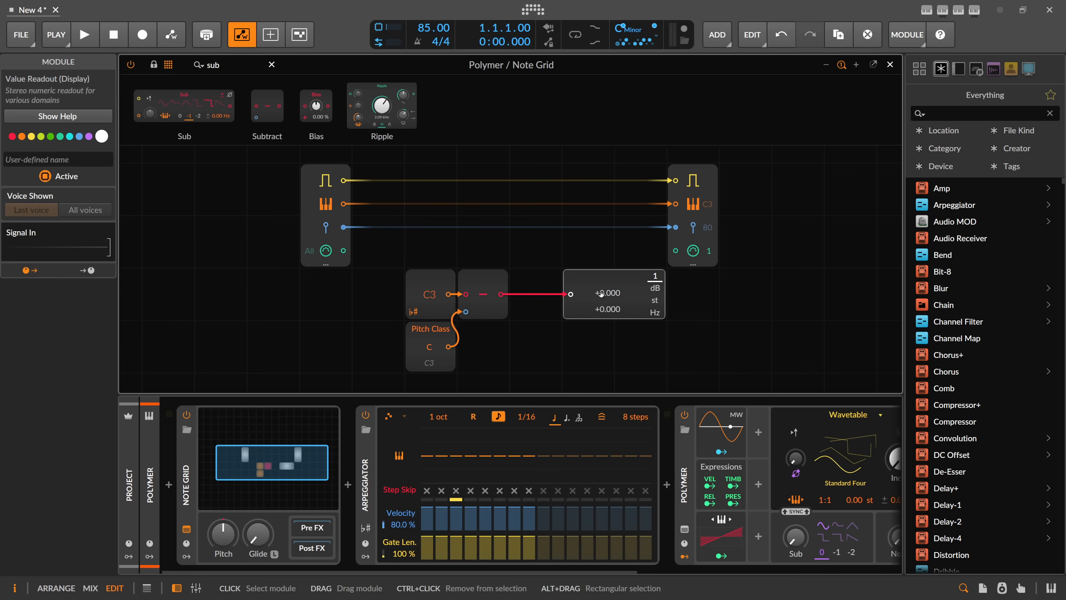
Detach the Note Grid patch into its own window and set the Value Readout unit to st.
left_click(873, 64)
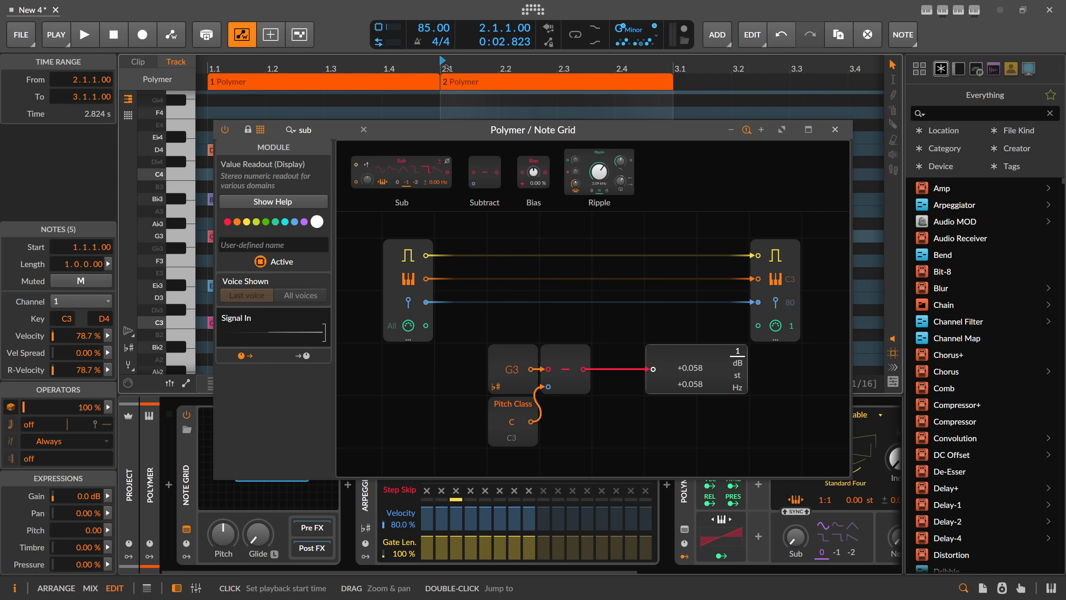
left_click(738, 376)
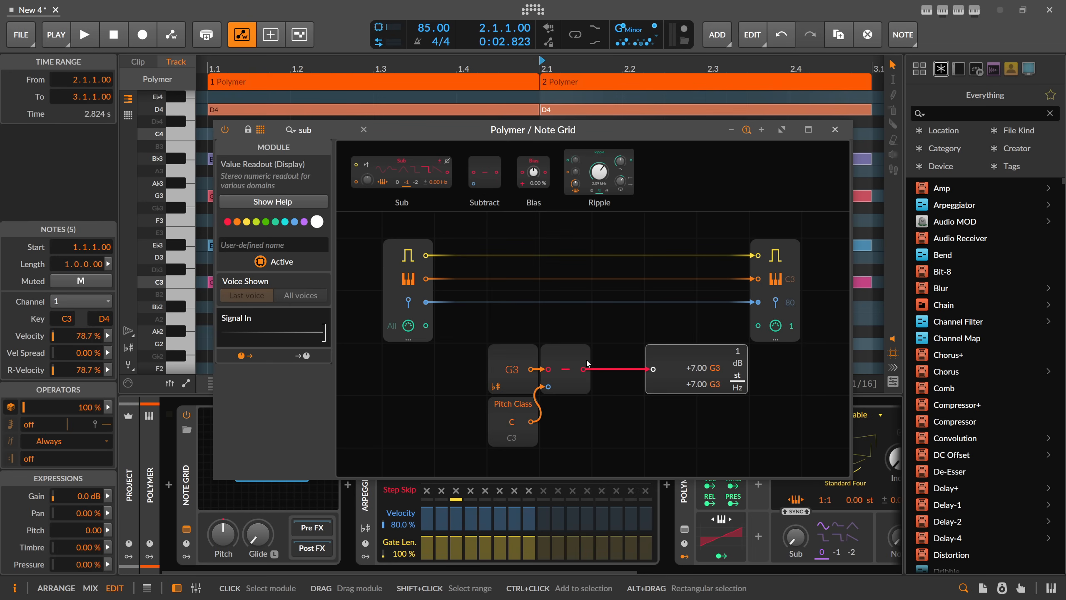
Insert an Add module in the pitch line before the note output and connect the Subtract output to its second input.
left_click(269, 128)
type("add")
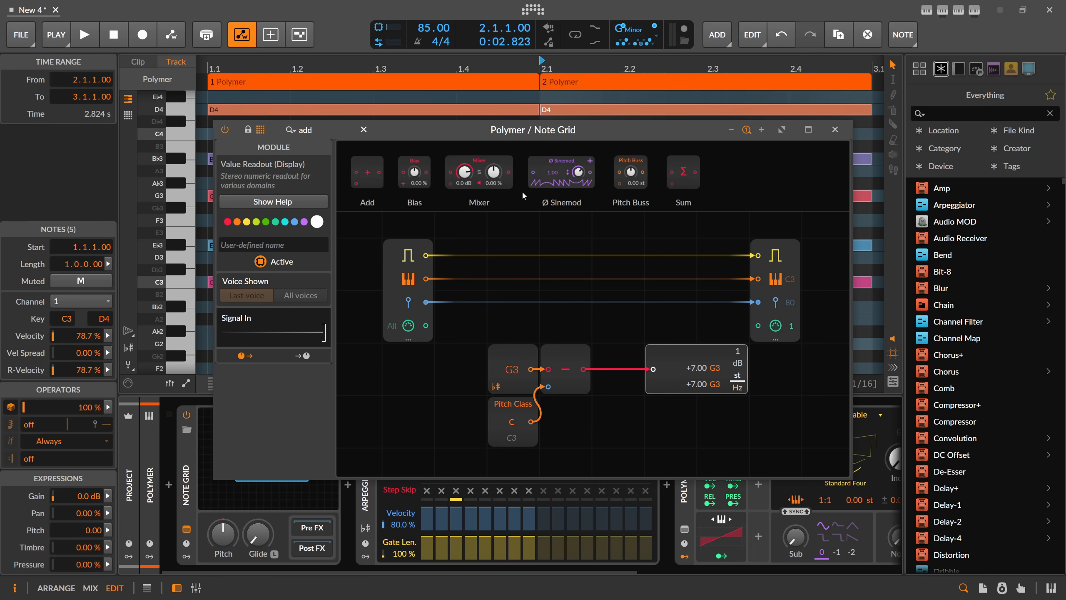
left_click_drag(368, 172, 717, 246)
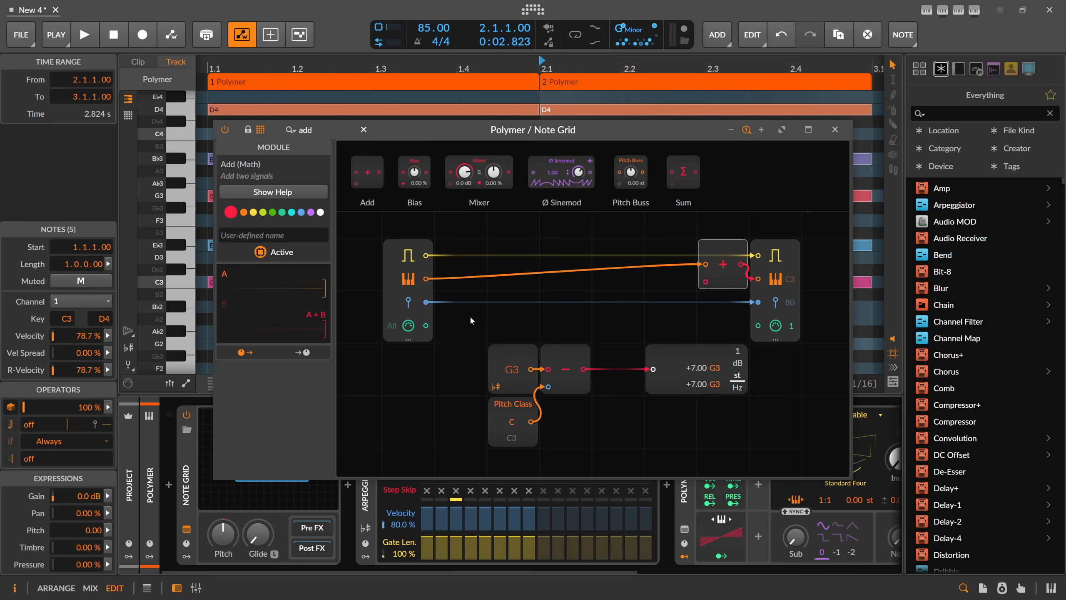
left_click_drag(584, 368, 705, 282)
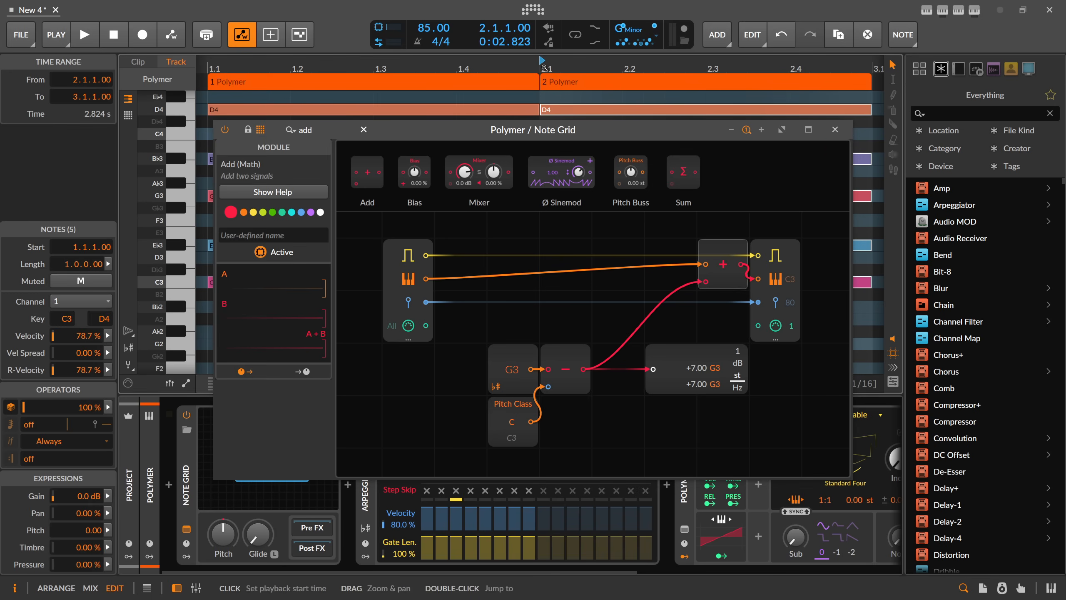
Show the arrangement and try the root key at bar 2 as F, restoring it to G after checking the readout.
key("Tab")
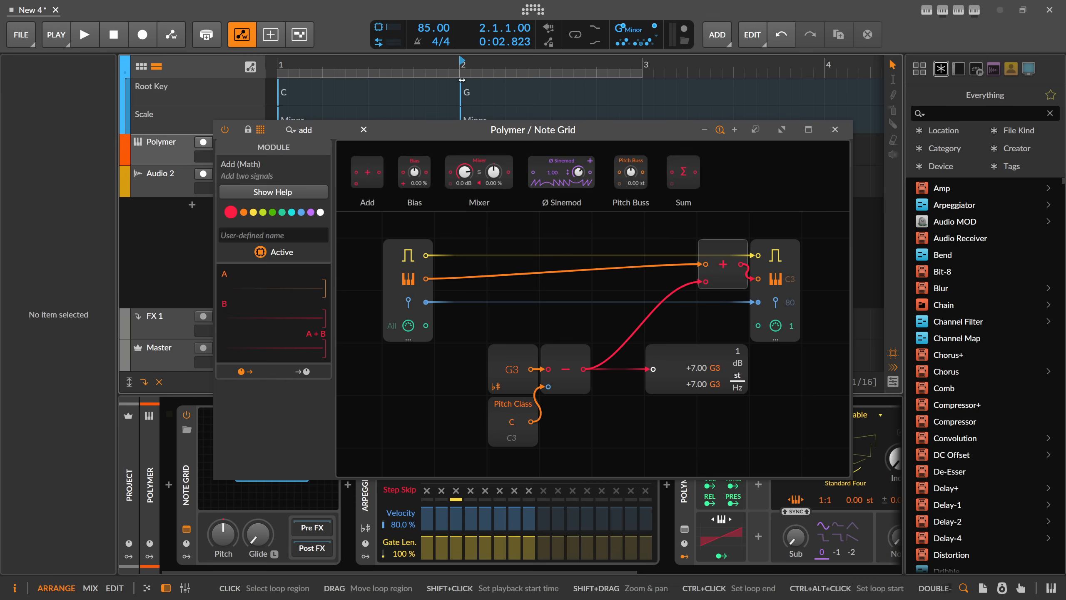
left_click(471, 93)
left_click(461, 91)
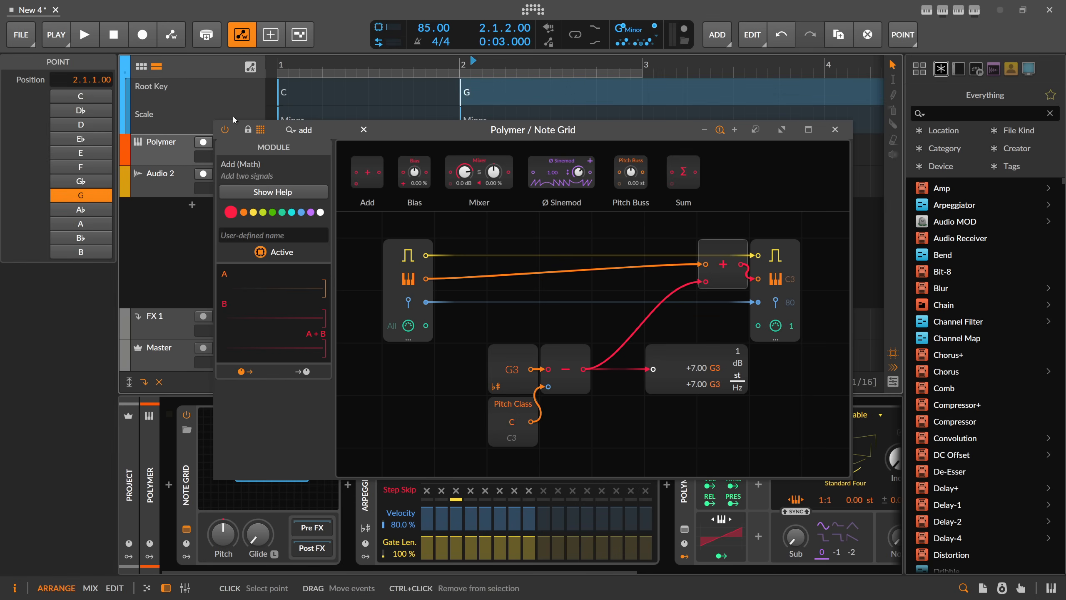
left_click(90, 183)
left_click(90, 168)
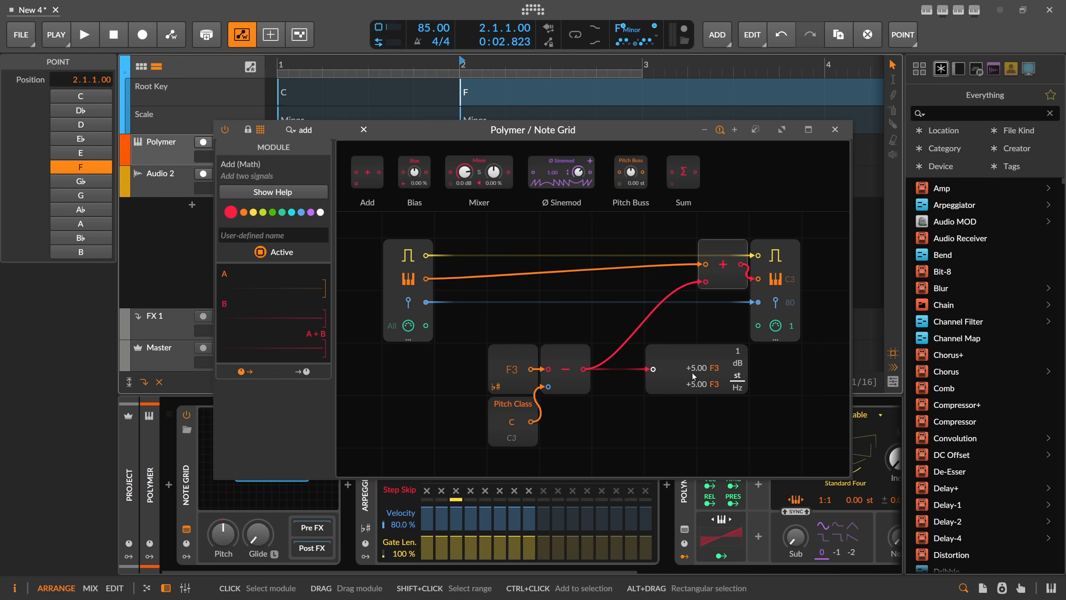
left_click(96, 199)
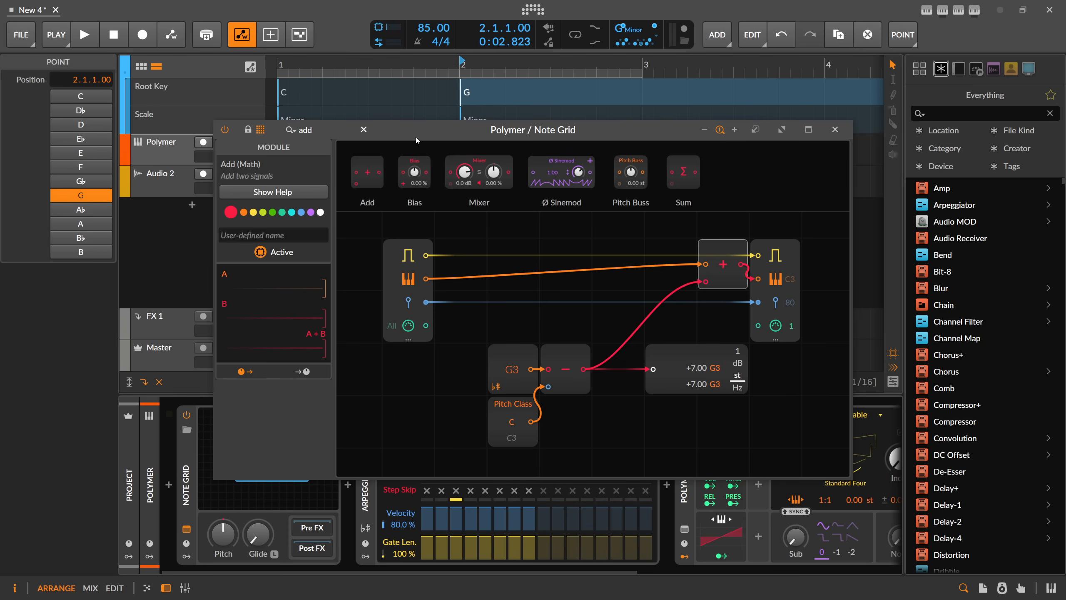
Dock the Note Grid patch back into the main window and select the Note Grid device to show its settings.
left_click_drag(403, 135, 397, 138)
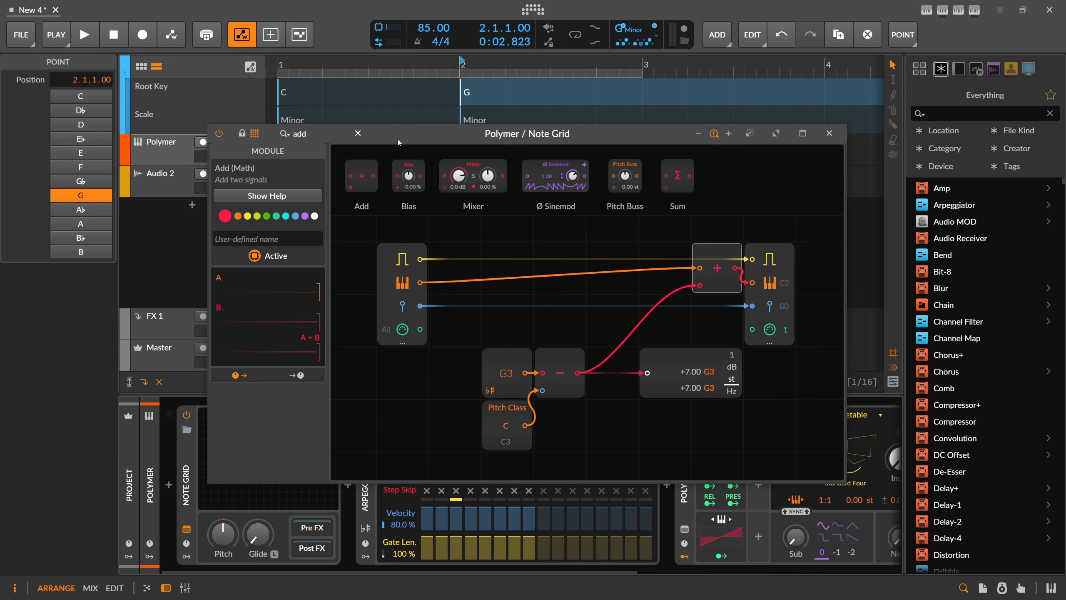
left_click(750, 133)
left_click(188, 454)
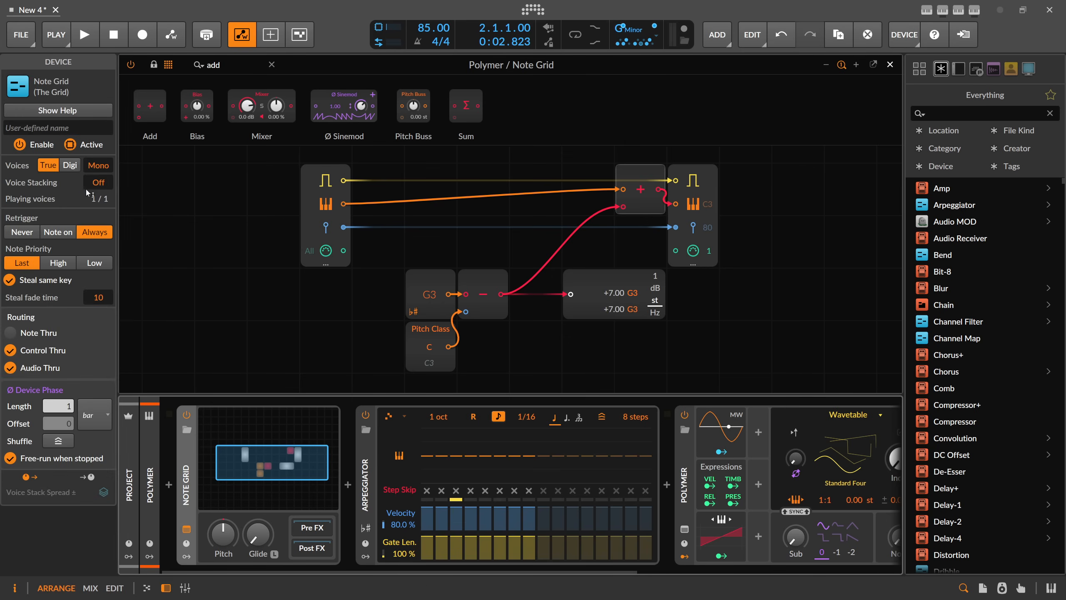
Set the Note Grid device's voice count to 16.
double_click(98, 164)
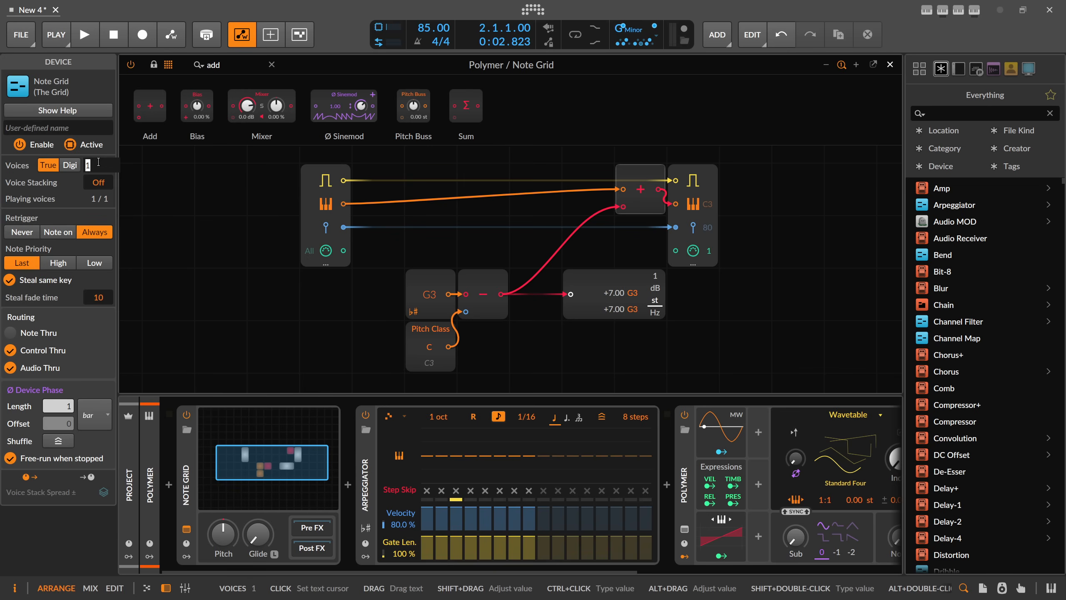
type("1")
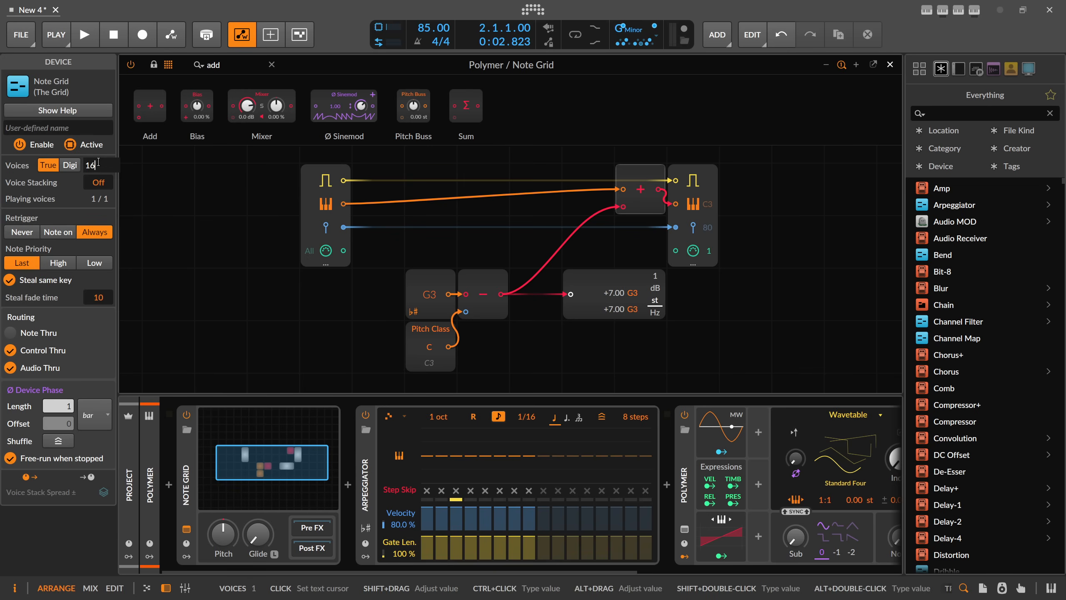
type("6")
key("Return")
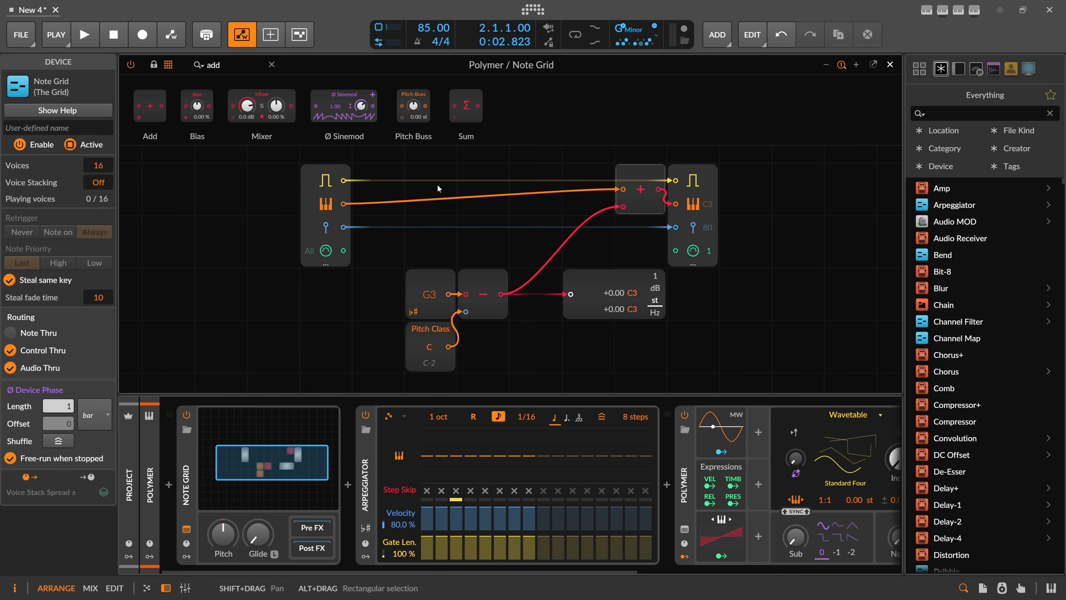
Return to the arrangement and play the two Polymer clips across the root key change from C to G.
left_click(891, 65)
key("space")
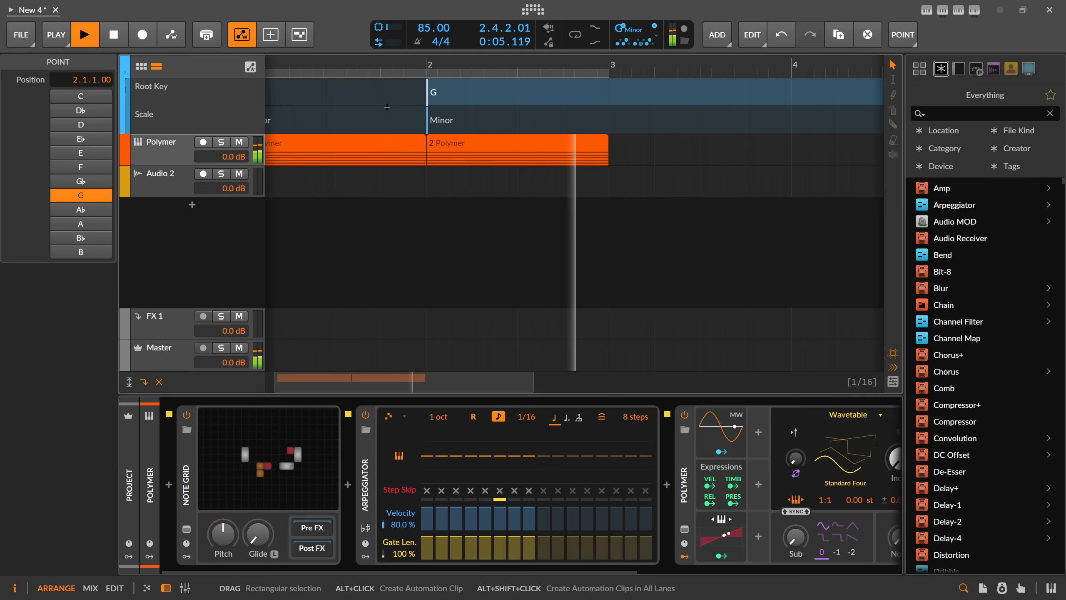
key("space")
left_click_drag(514, 61, 440, 38)
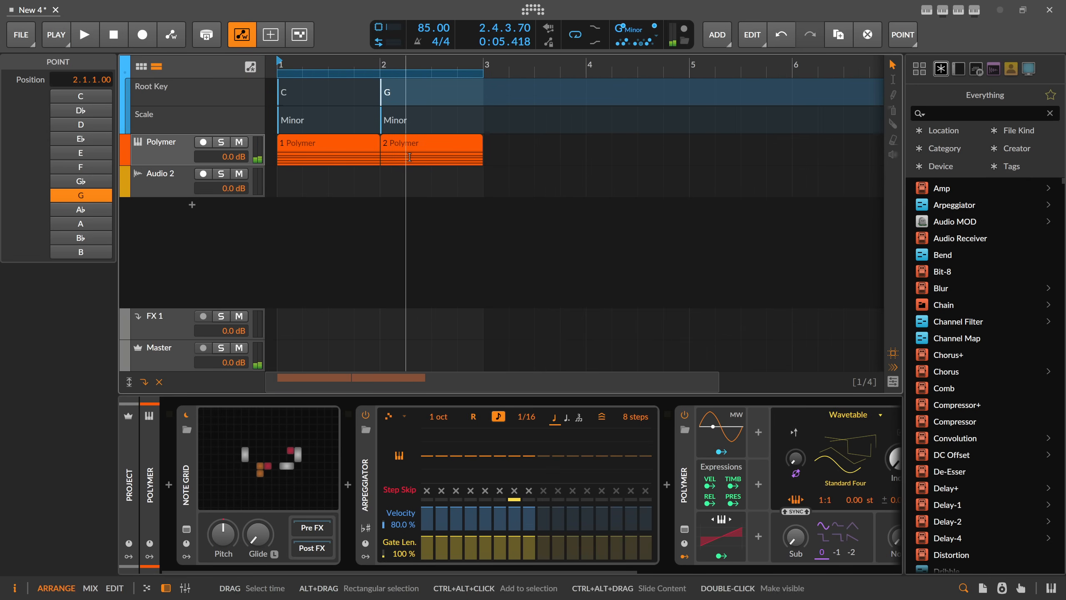
key("space")
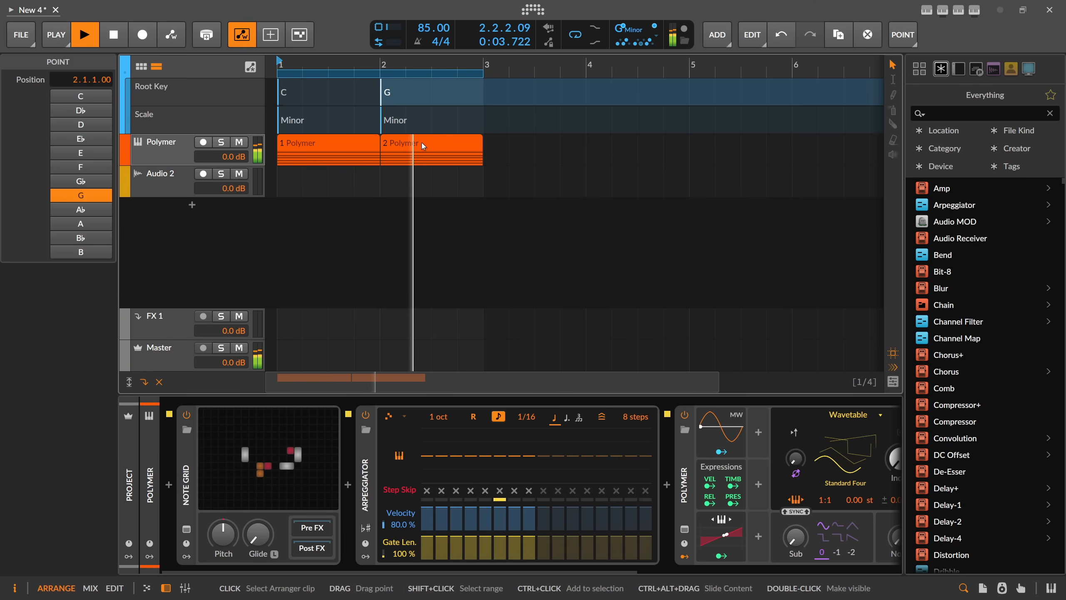
key("space")
Insert a key signature change at bar 3 and set its root key to D.
left_click(485, 89)
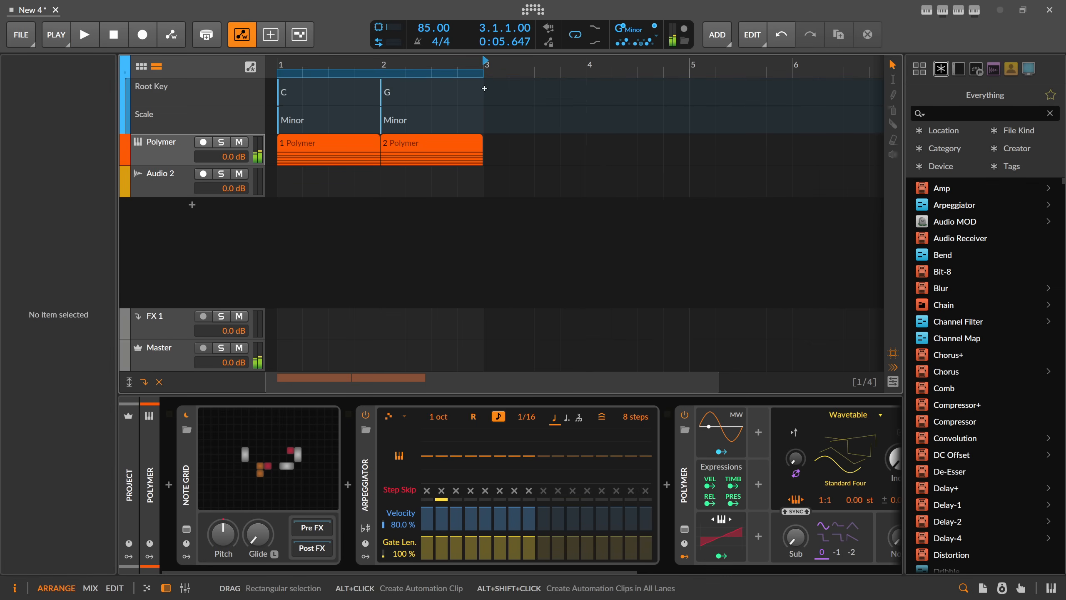
right_click(485, 88)
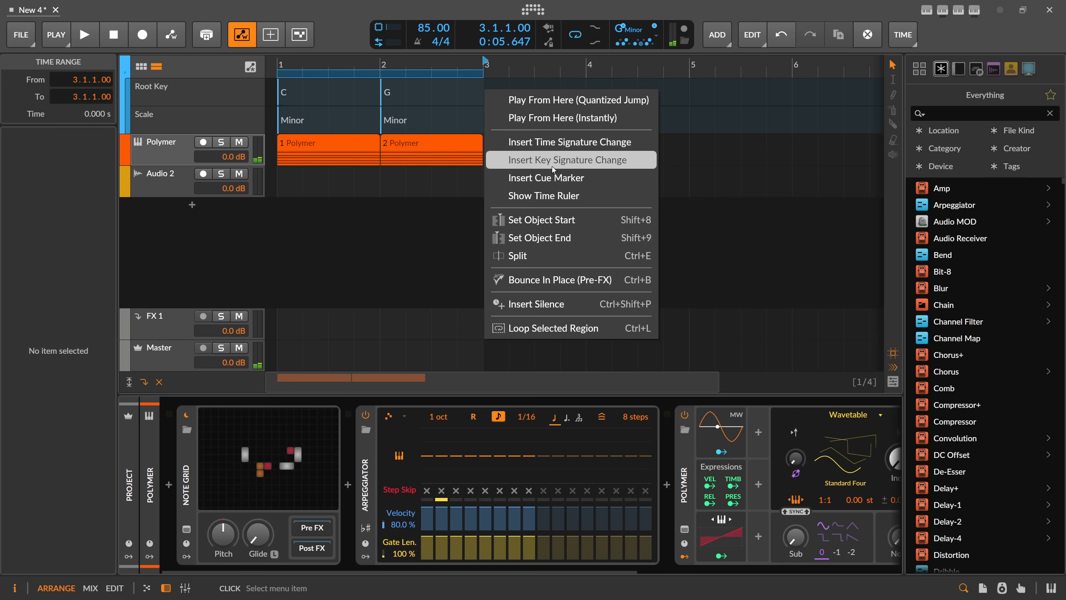
left_click(551, 160)
left_click(486, 93)
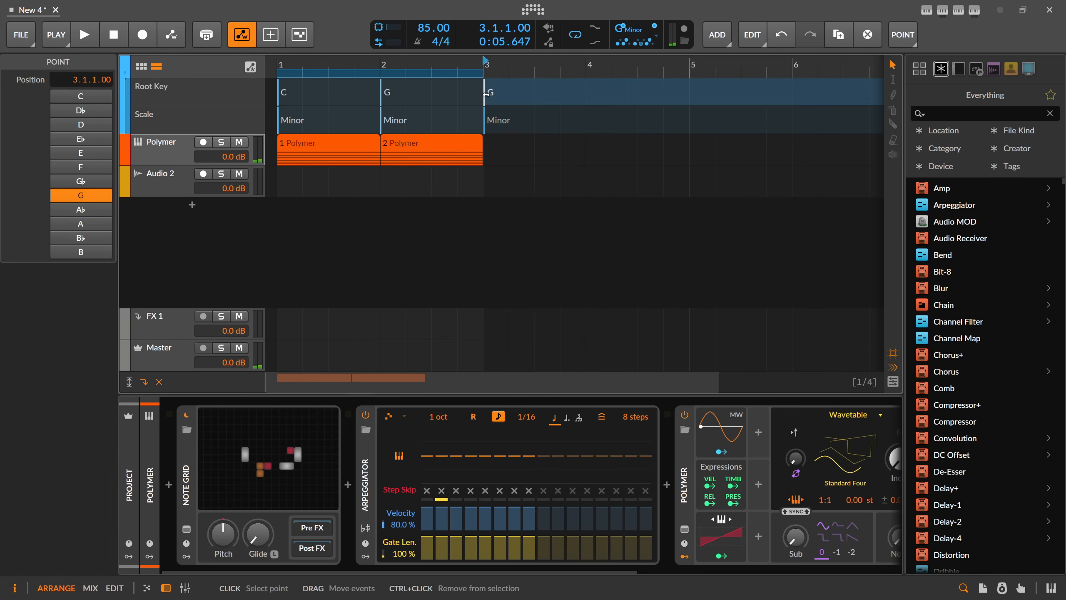
left_click(95, 210)
left_click(93, 226)
left_click(92, 237)
left_click(90, 252)
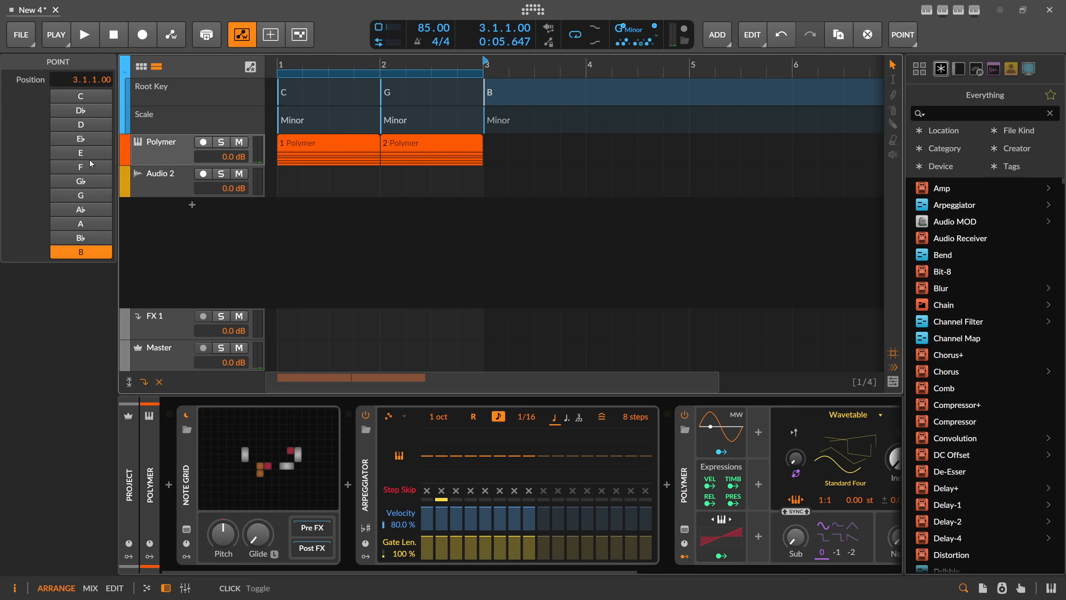
left_click(83, 96)
left_click(82, 110)
left_click(81, 127)
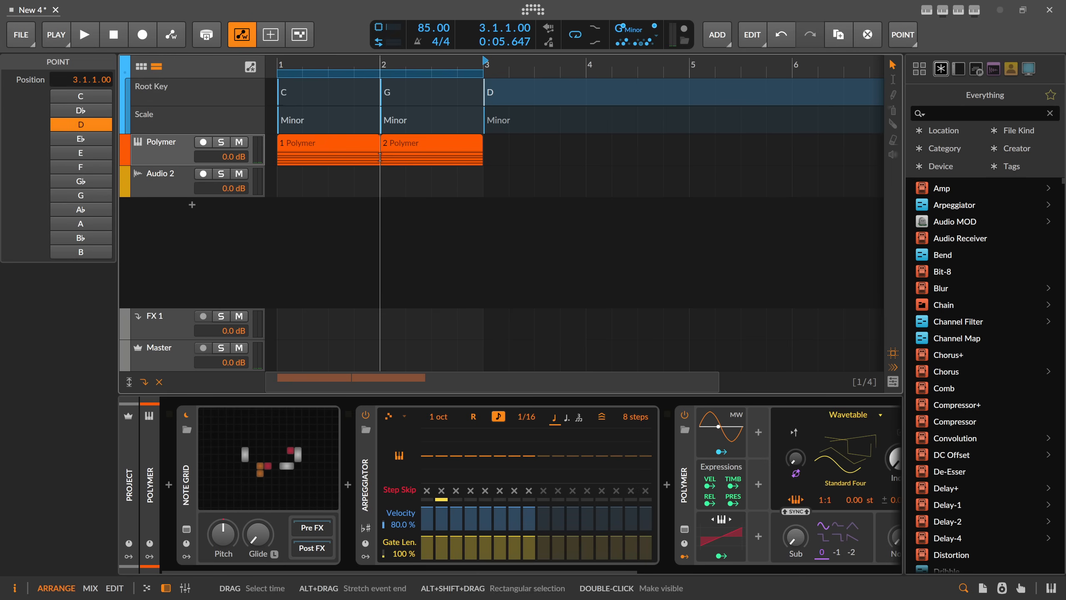
left_click(587, 92)
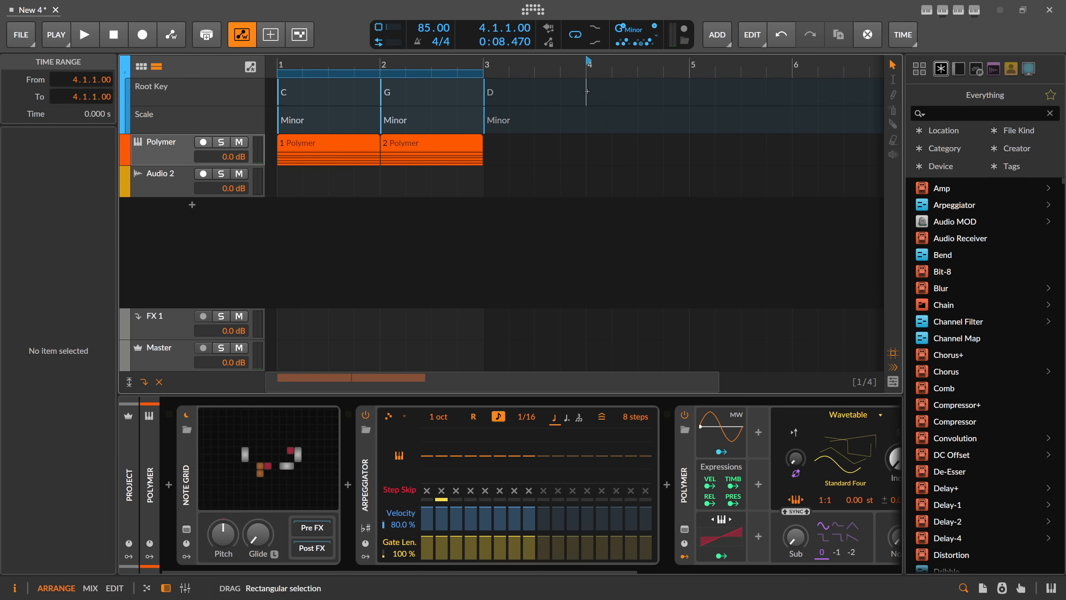
right_click(587, 92)
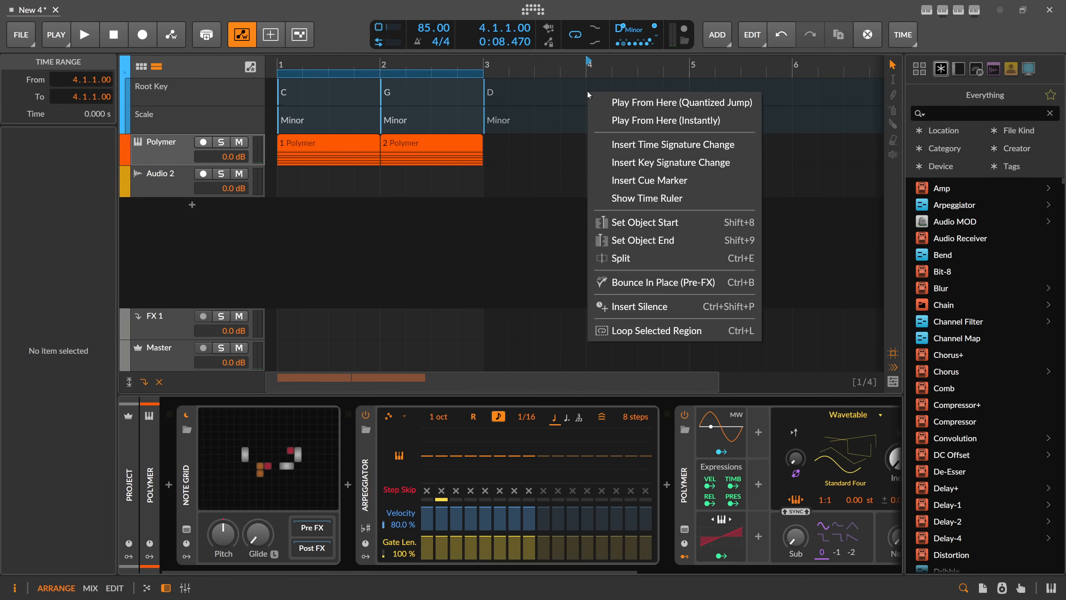
left_click(665, 184)
key("ctrl+z")
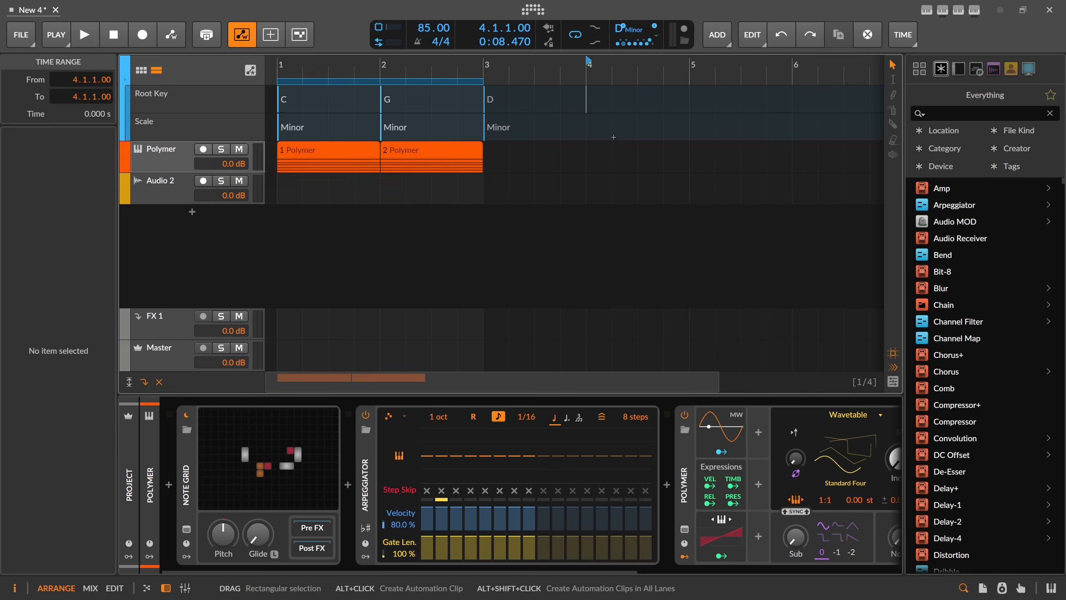
Insert a key signature change at bar 4 and set its root key to A.
right_click(592, 108)
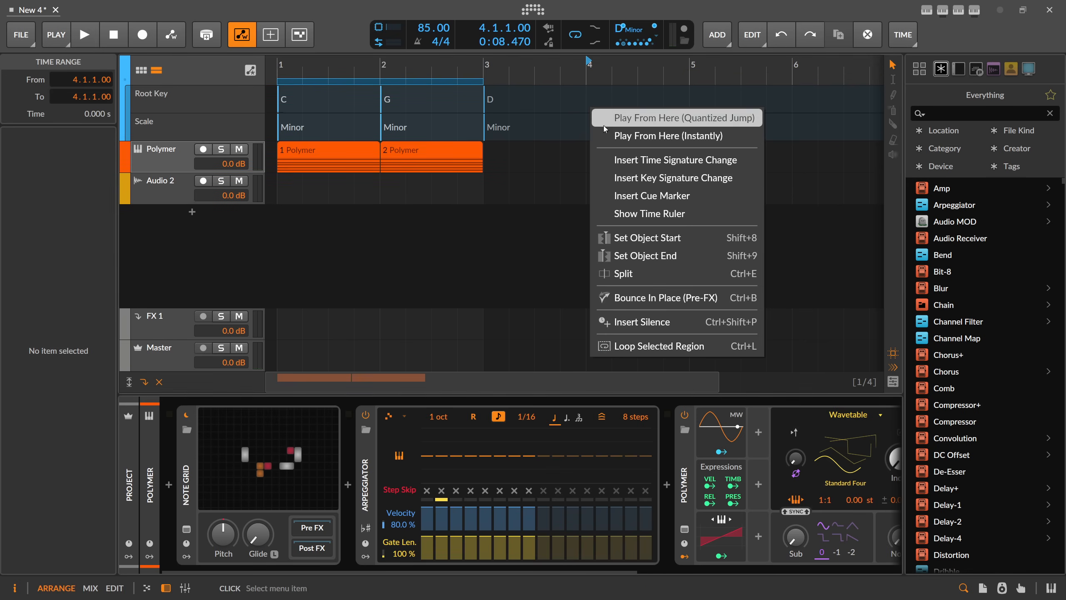
left_click(659, 178)
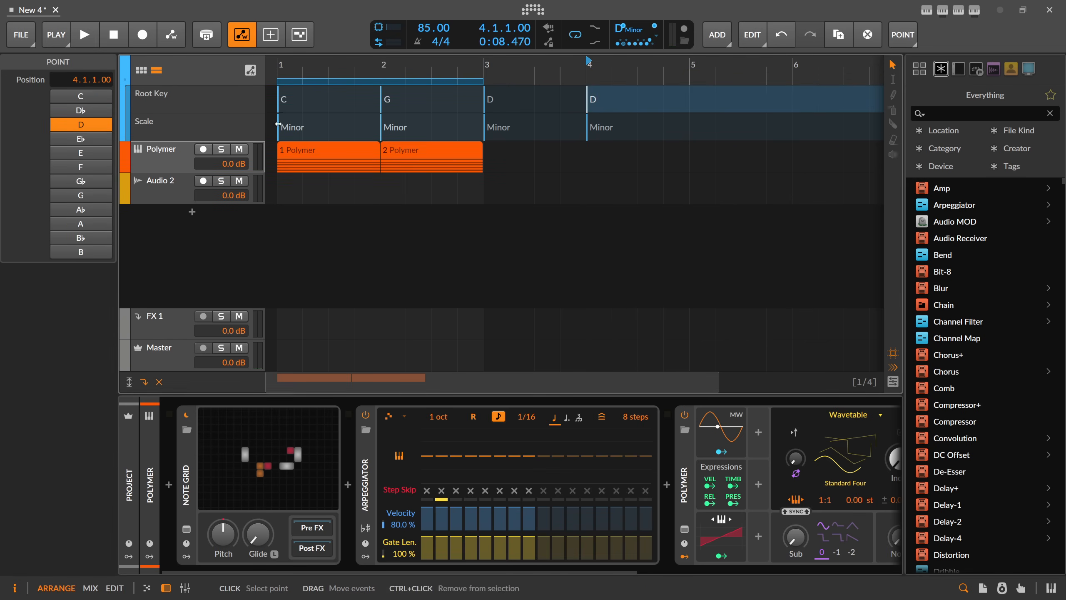
left_click(92, 140)
left_click(91, 153)
left_click(89, 167)
left_click(87, 181)
left_click(86, 195)
left_click(84, 210)
left_click(84, 223)
Duplicate the Polymer clip at bar 2 twice so that clips also fill bars 3 and 4.
left_click(439, 146)
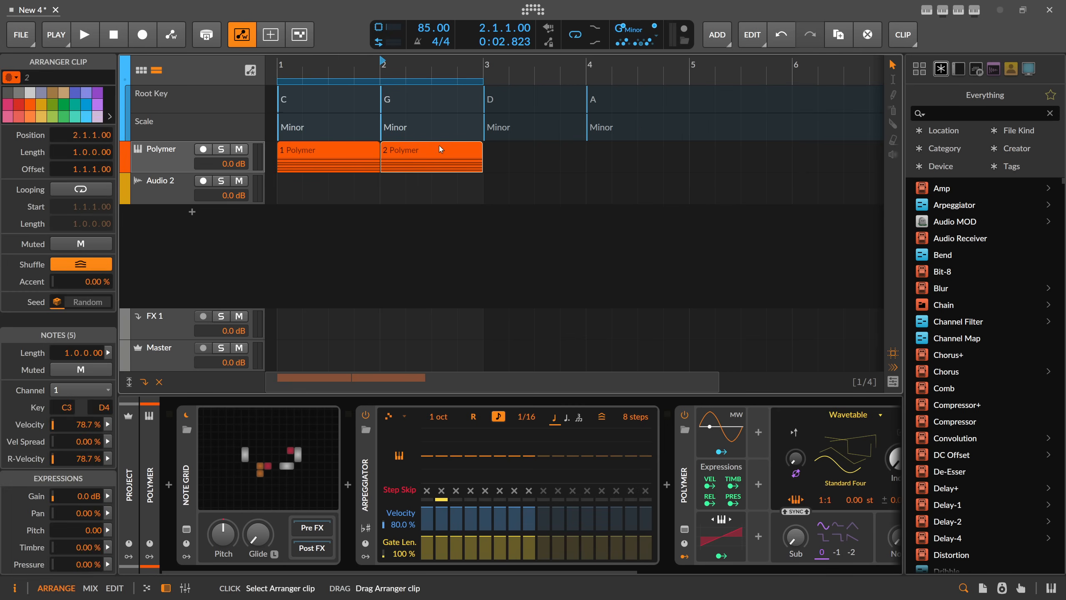
left_click(316, 151)
left_click(390, 151)
key("ctrl+d")
key("ctrl+d")
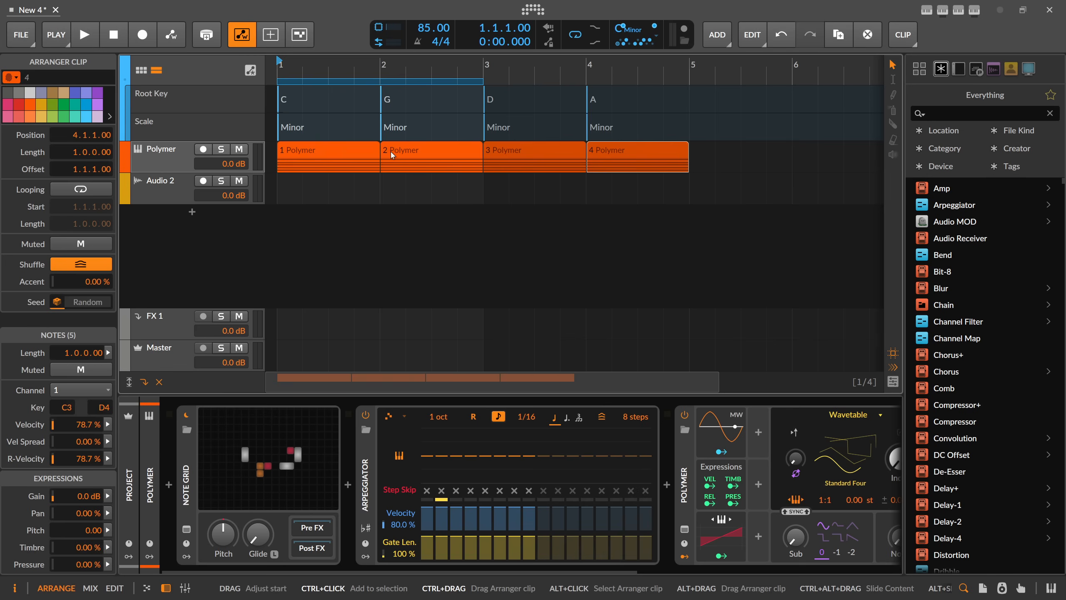
Extend the loop region to four bars and play the arrangement through all four root keys.
left_click_drag(482, 80, 688, 97)
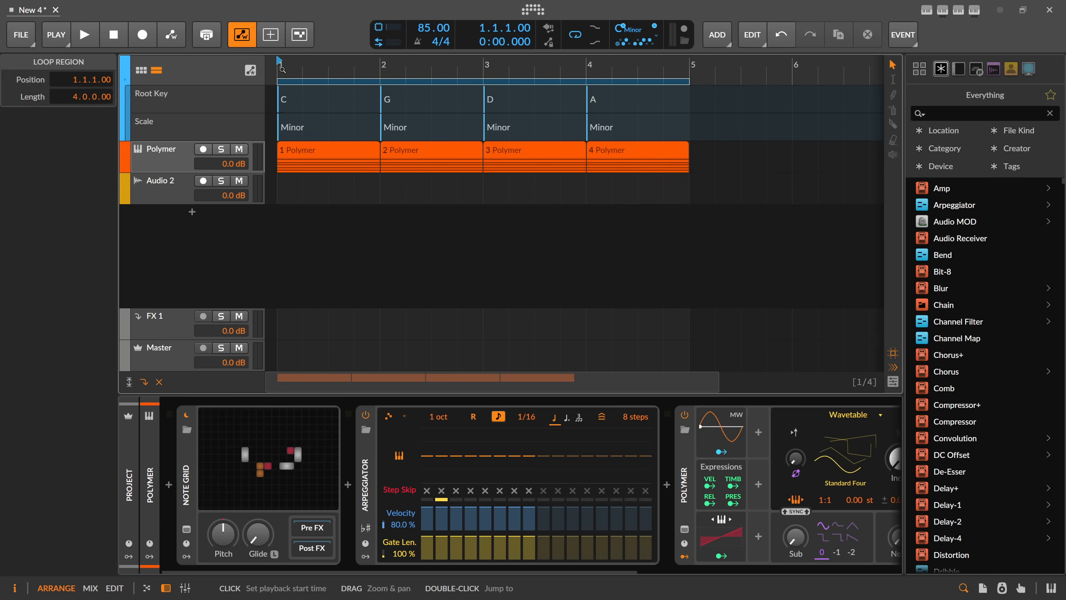
key("space")
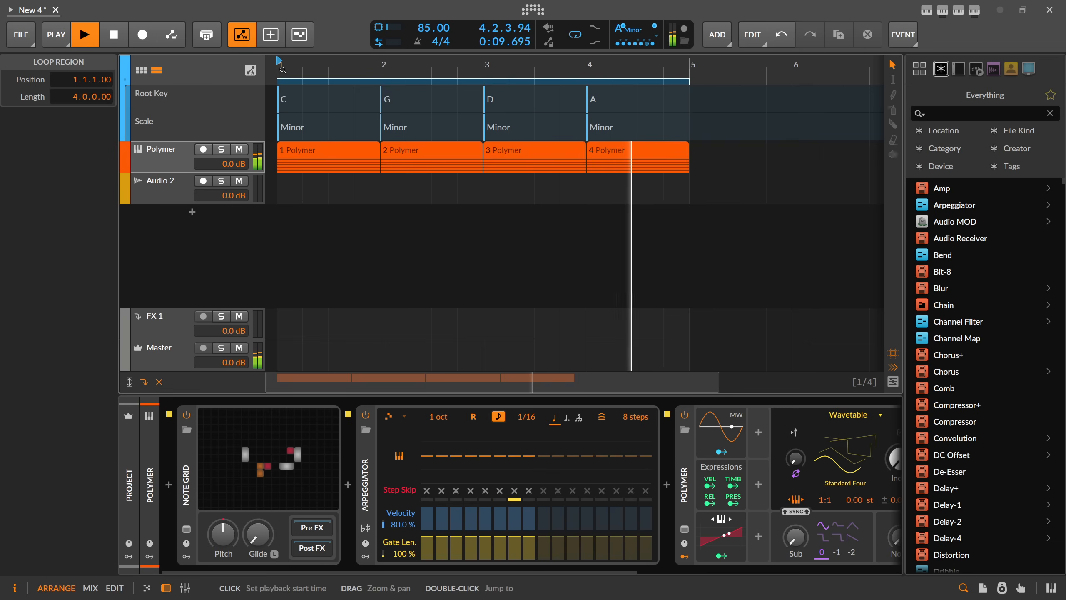
left_click(112, 34)
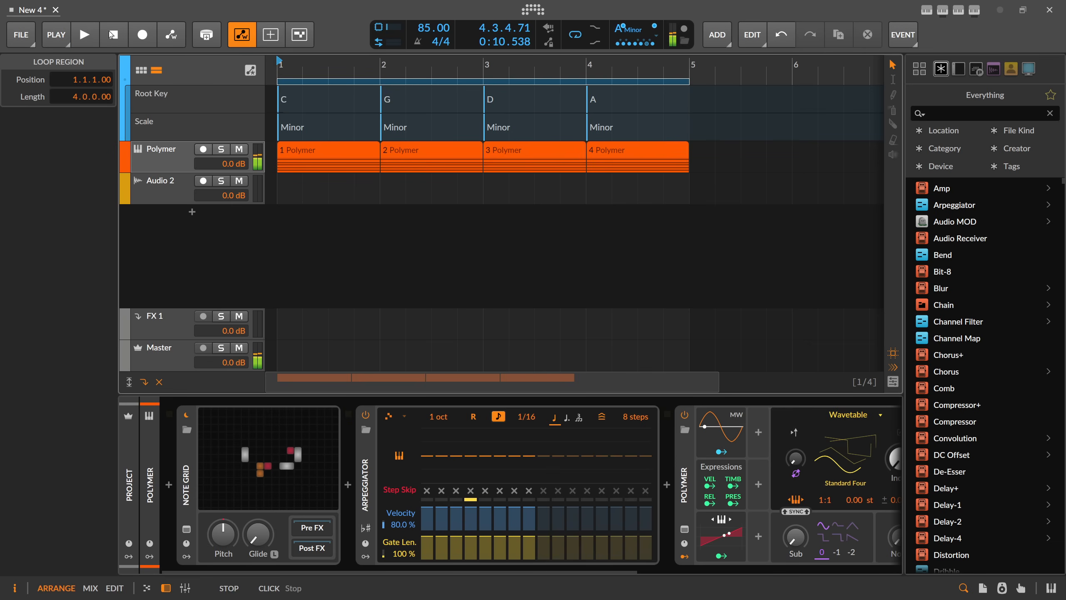
Insert a Sample / Hold module between the Add module and the note output's pitch input, triggered by the note gate.
left_click(271, 436)
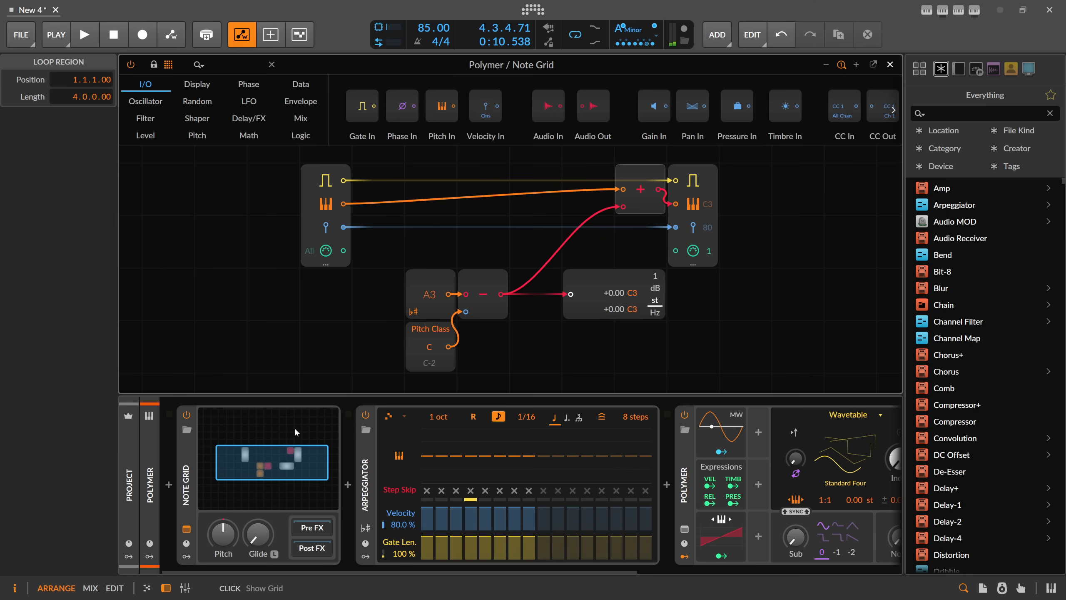
left_click_drag(647, 197, 541, 249)
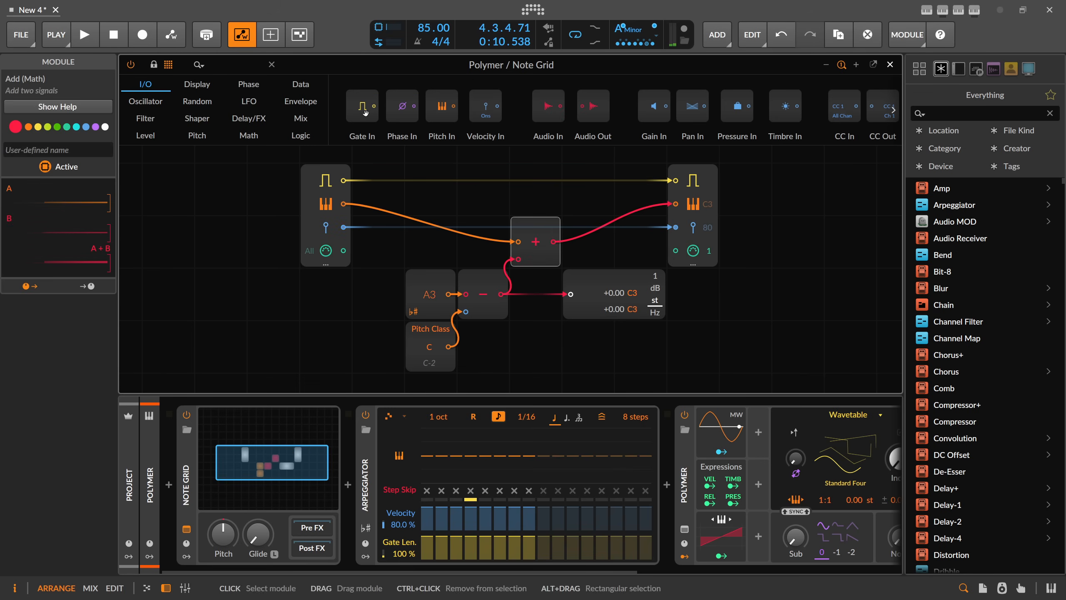
left_click(183, 71)
type("sa")
left_click_drag(248, 106, 662, 252)
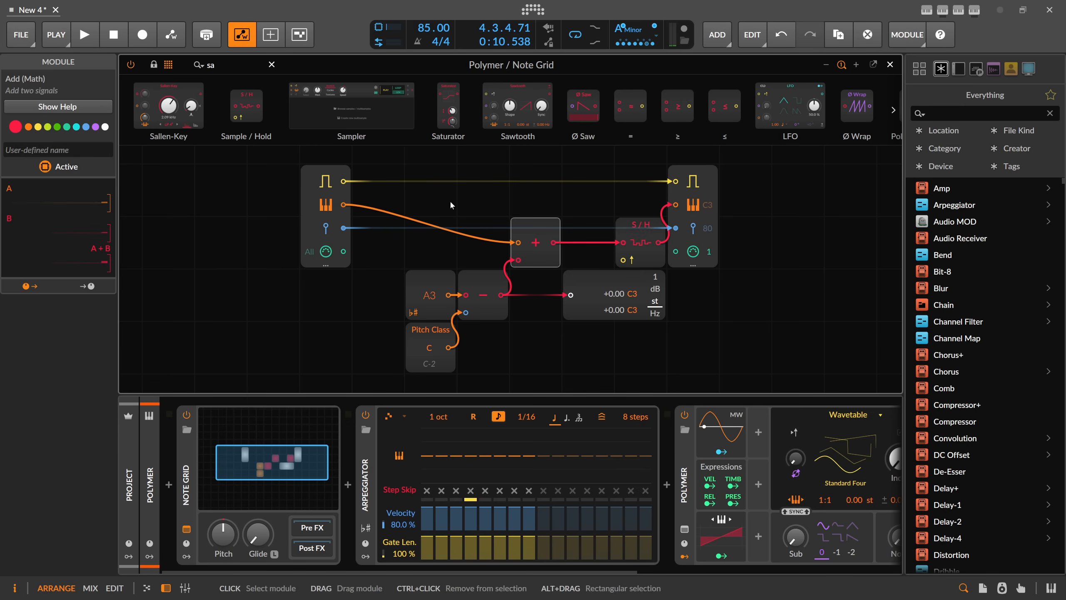
left_click_drag(343, 182, 424, 163)
left_click_drag(593, 192, 631, 193)
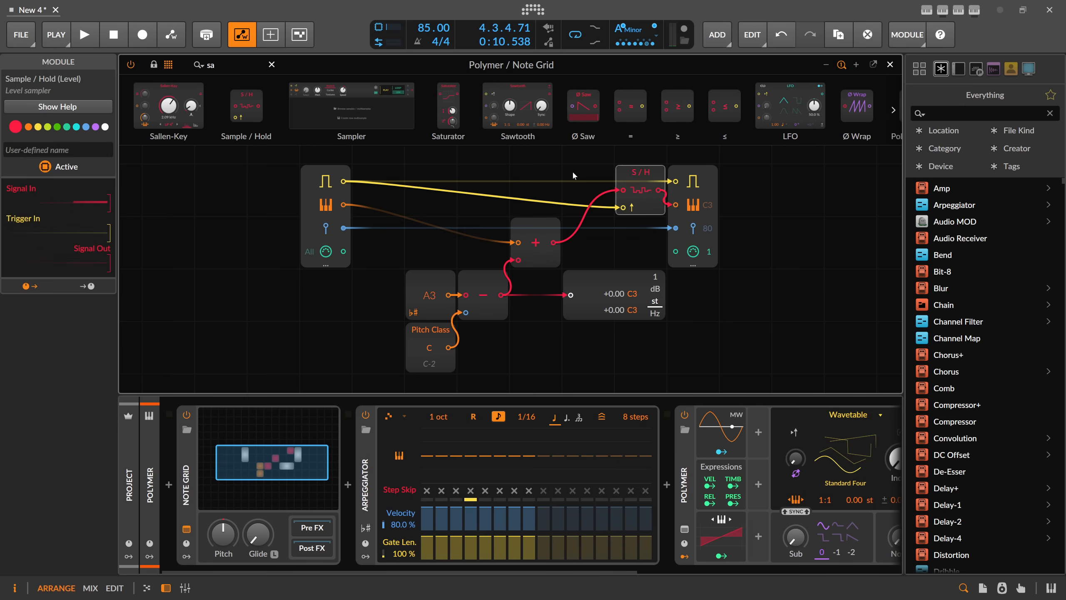
Check the Note Grid patch once more and play the four-bar progression from bar 1.
left_click(890, 64)
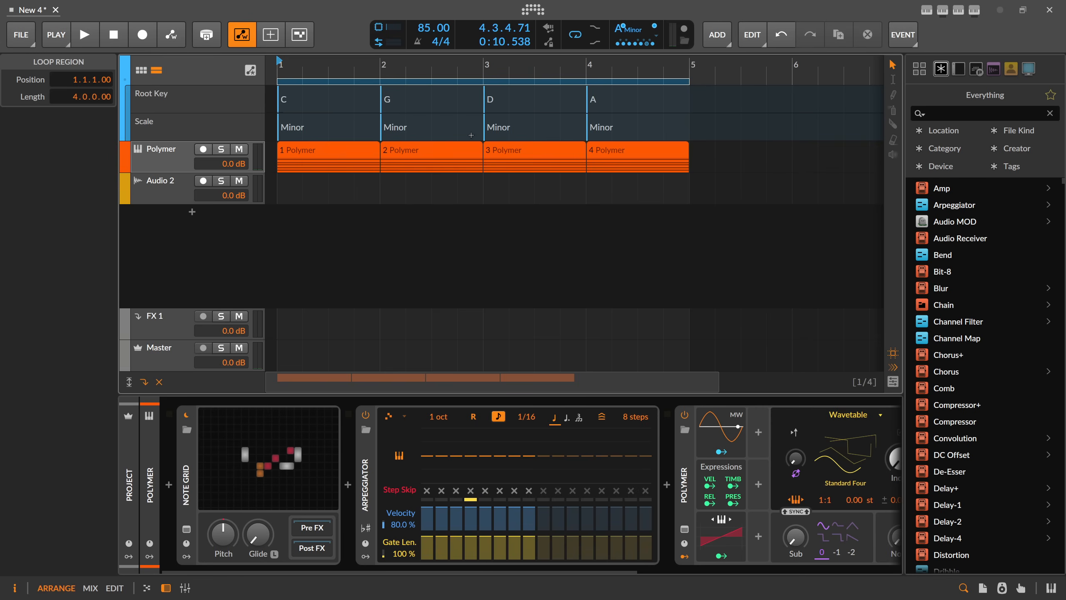
left_click(284, 430)
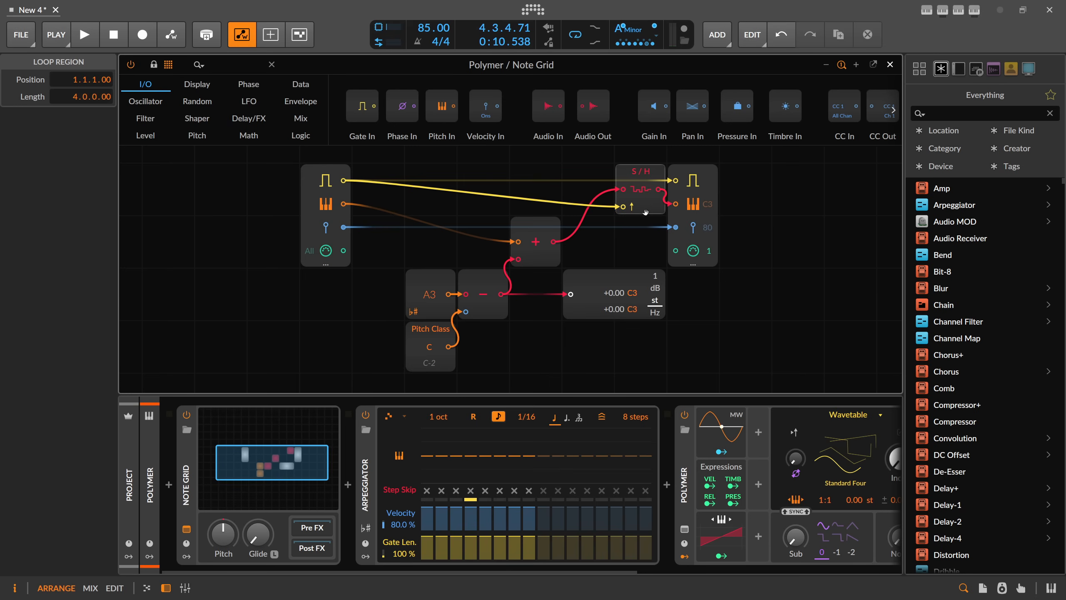
left_click(890, 64)
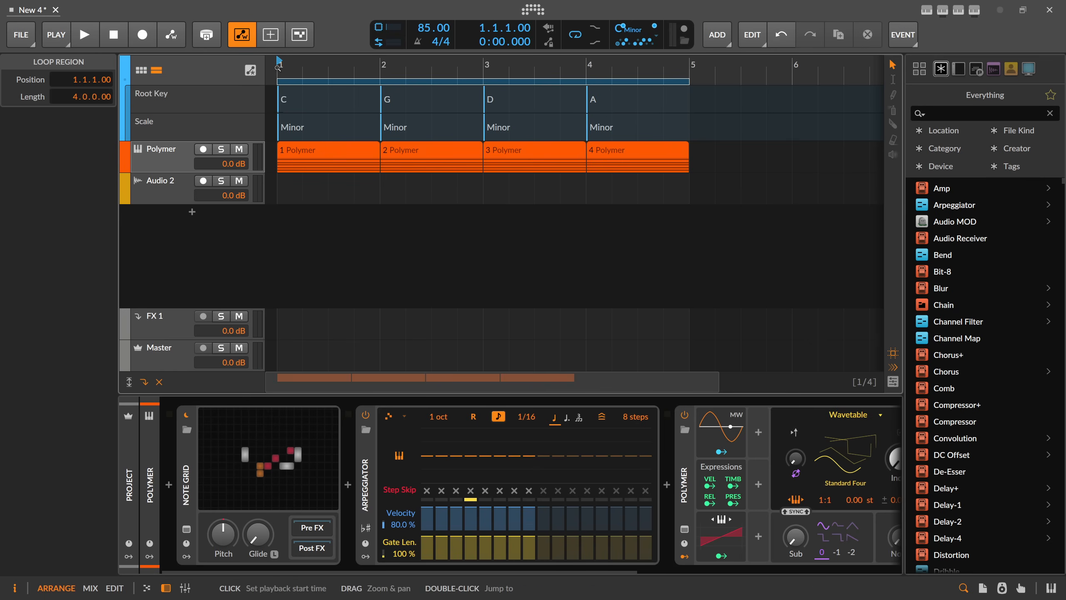
key("space")
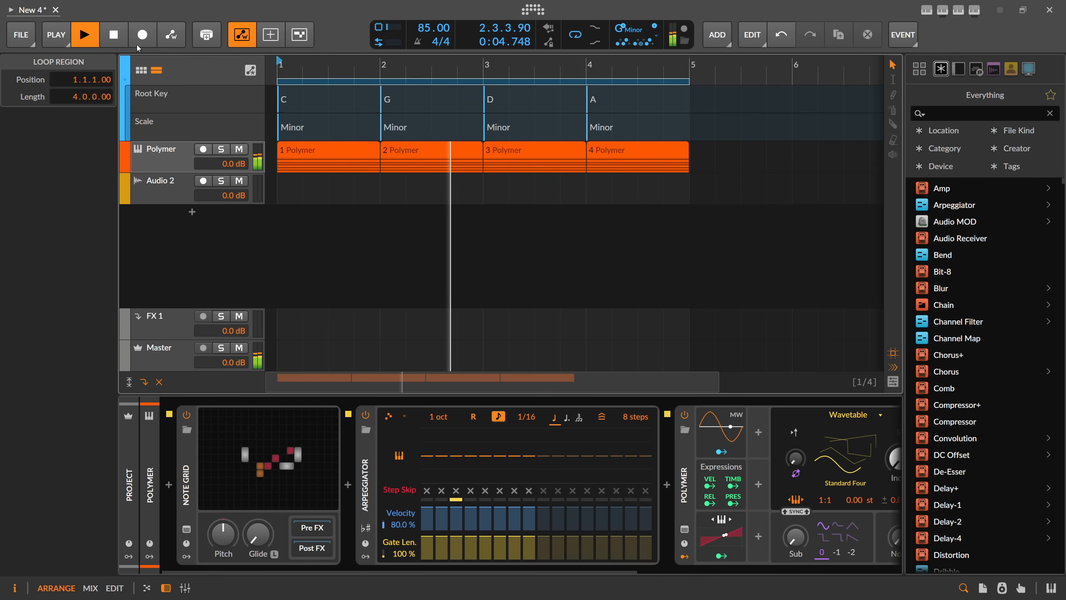
key("space")
Add a remote controls page to the Note Grid and map its first slot to the Pitch Class value, finishing with the device selected.
left_click(263, 447)
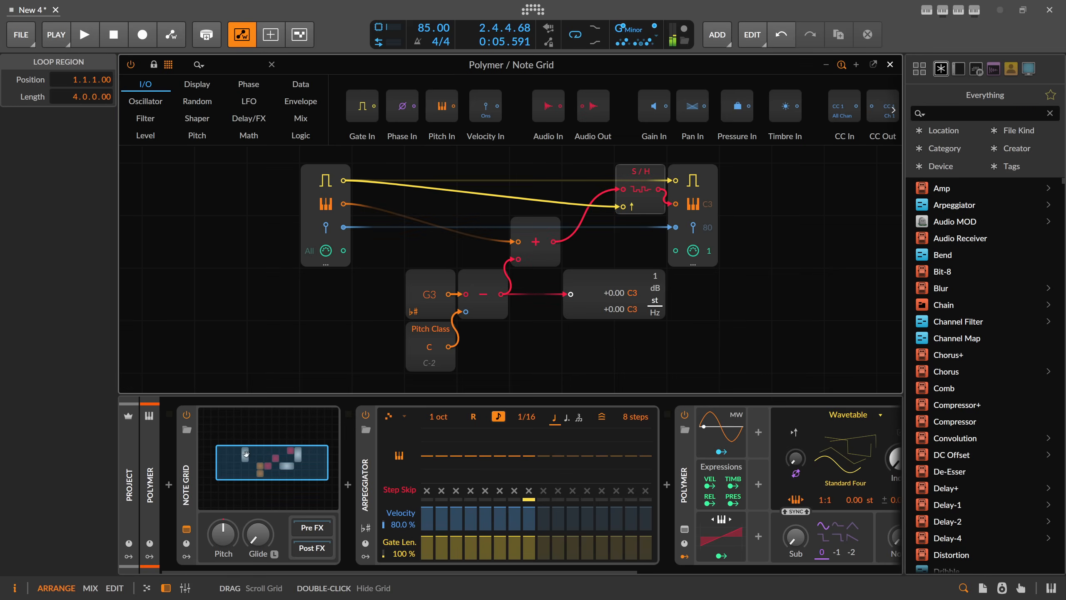
left_click(186, 543)
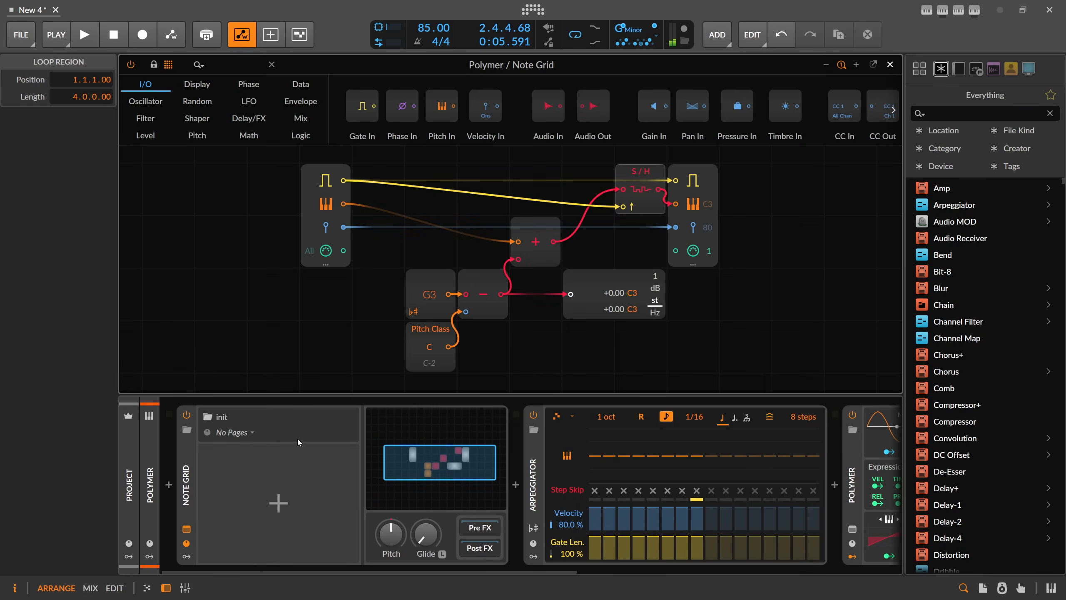
left_click(278, 501)
left_click(219, 473)
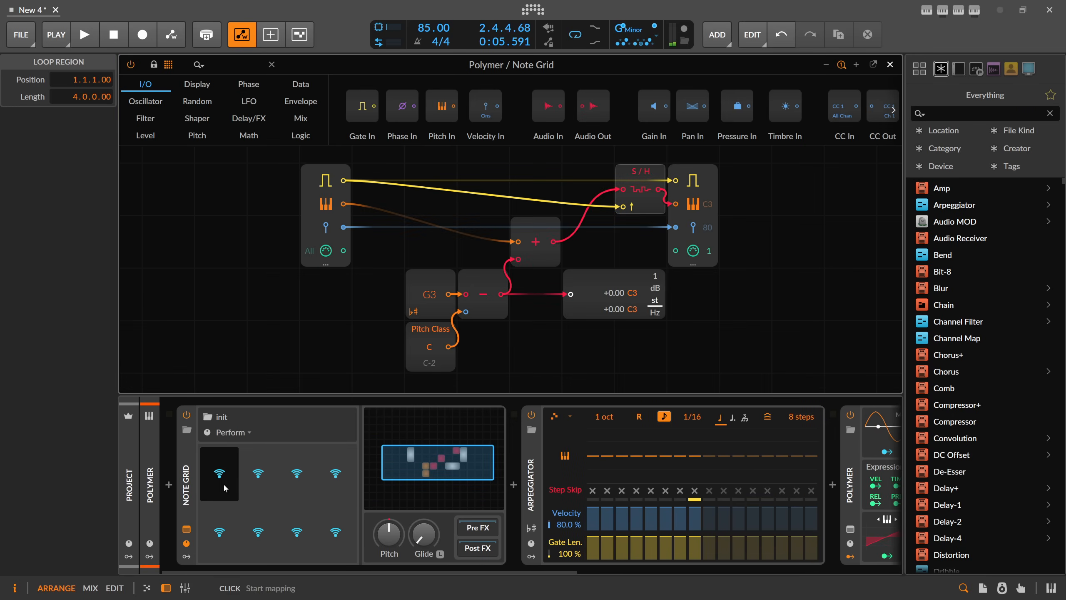
left_click(430, 348)
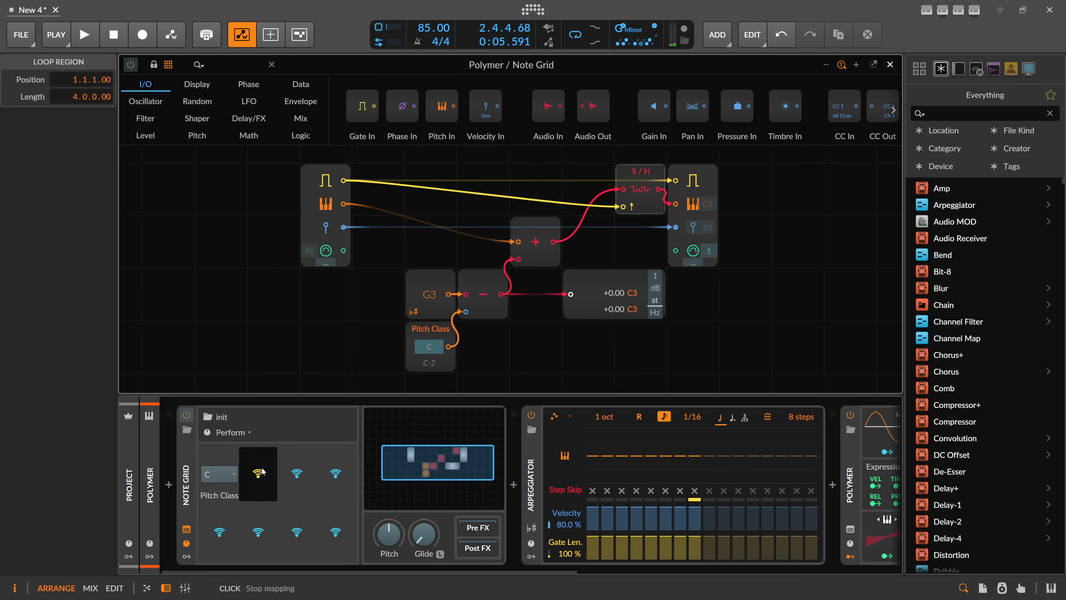
left_click(186, 543)
left_click(186, 543)
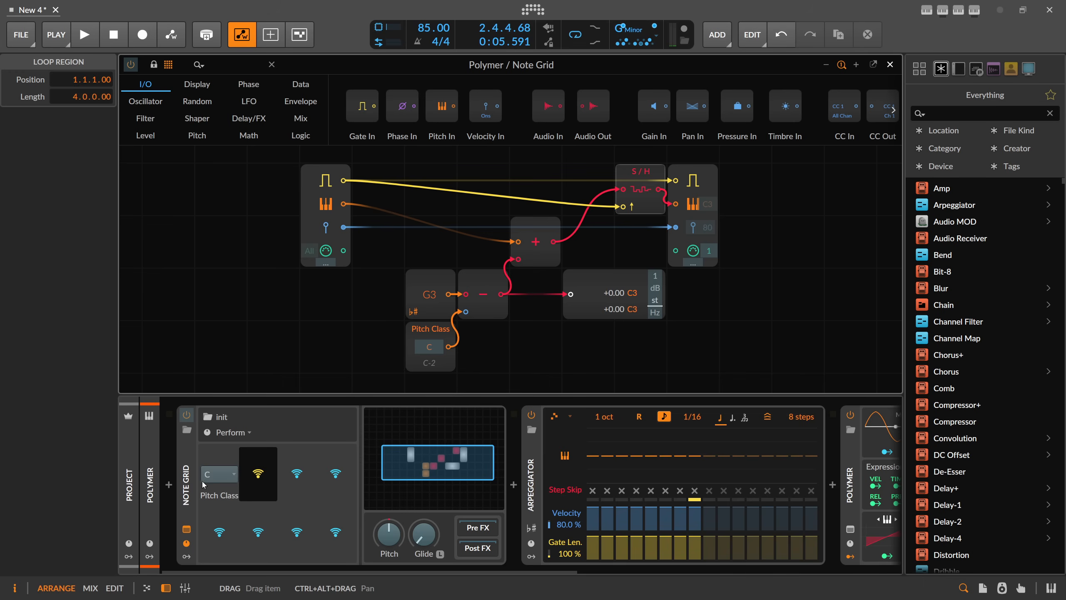
left_click(183, 480)
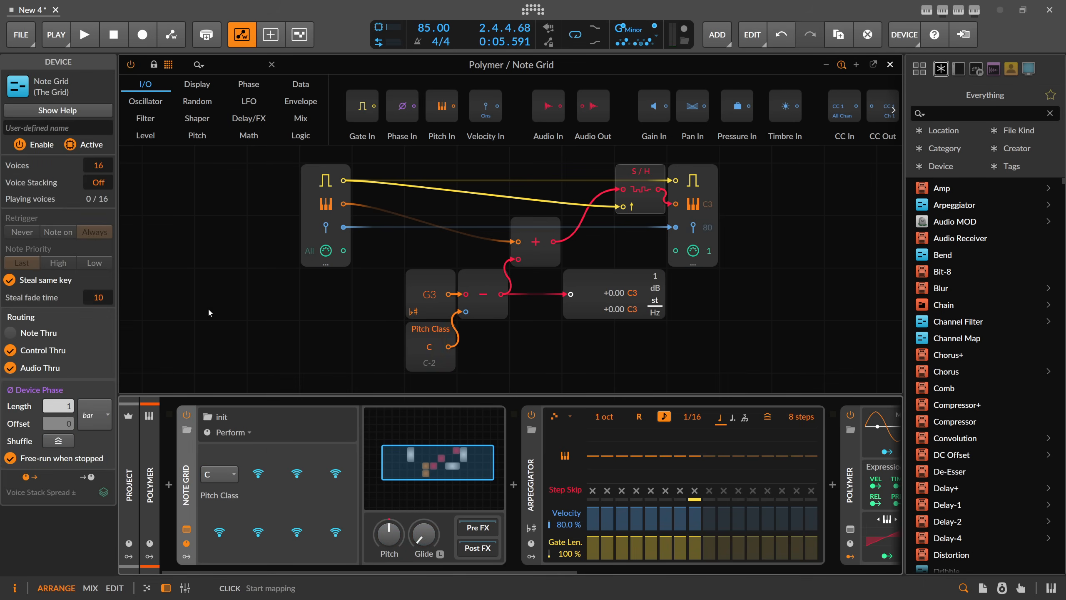
Name the Note Grid device Global Transpose Scale.
left_click(31, 127)
type("Gl")
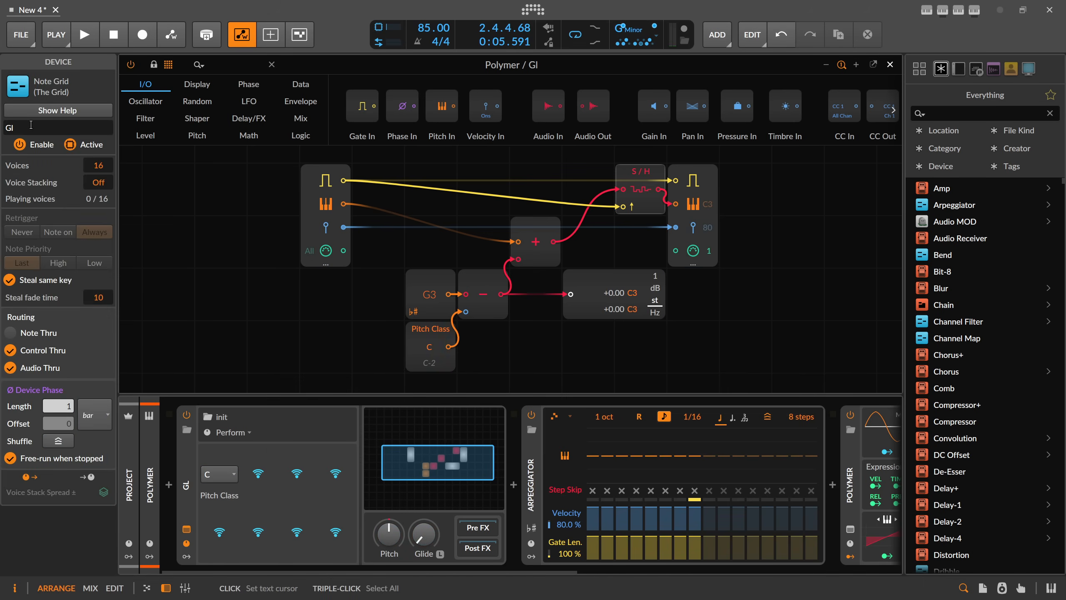
type("obal Transp")
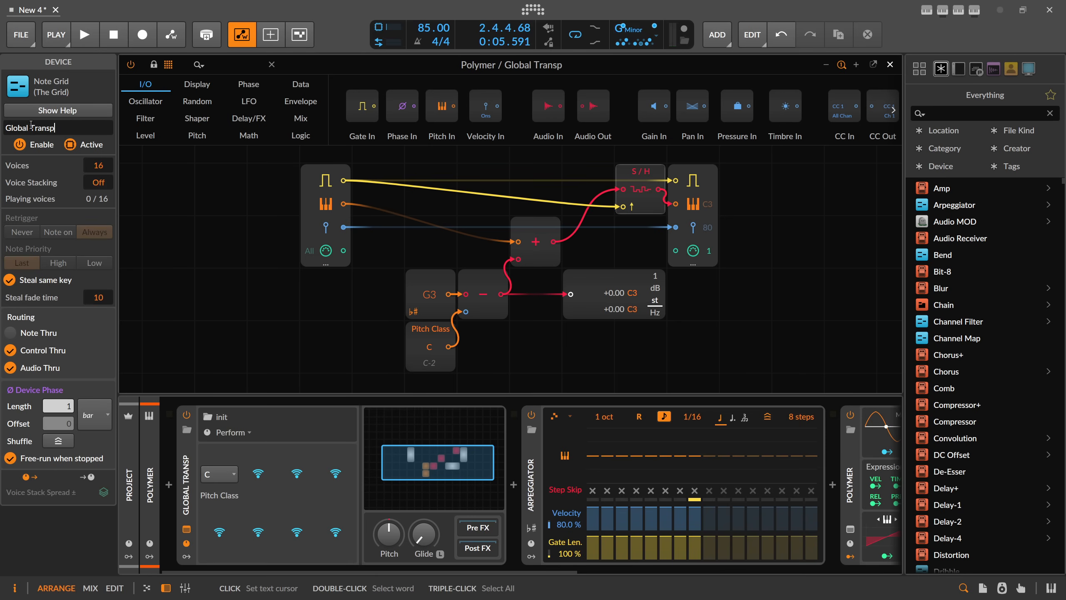
type("ose Scale")
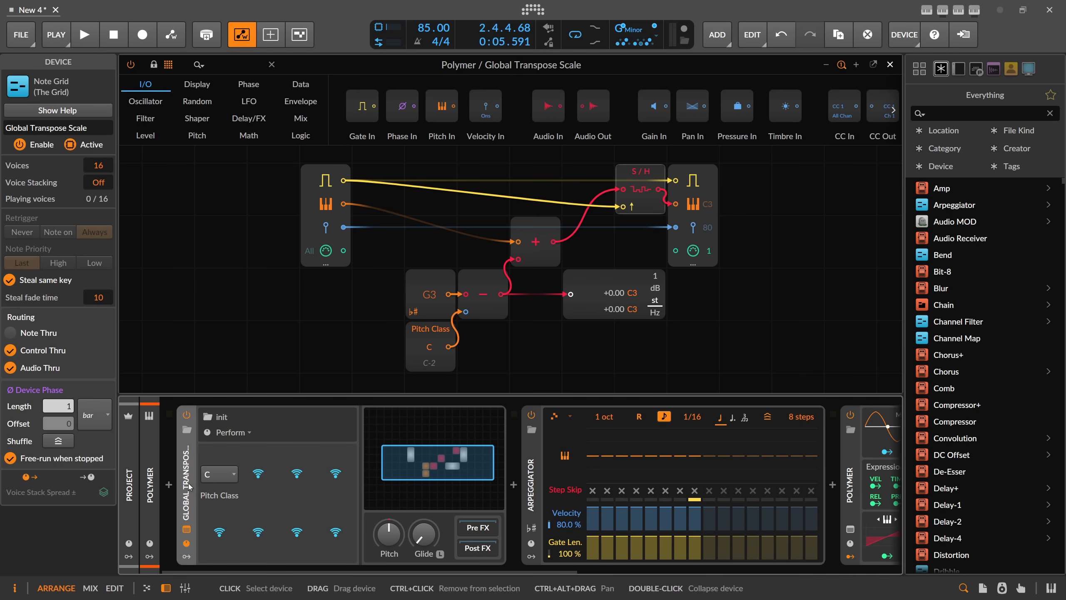
Start a library preset of the device named Global-Scale-Transpose, described as using B6's global scale feature to transpose input notes to the chosen scale's root.
right_click(222, 502)
left_click(239, 406)
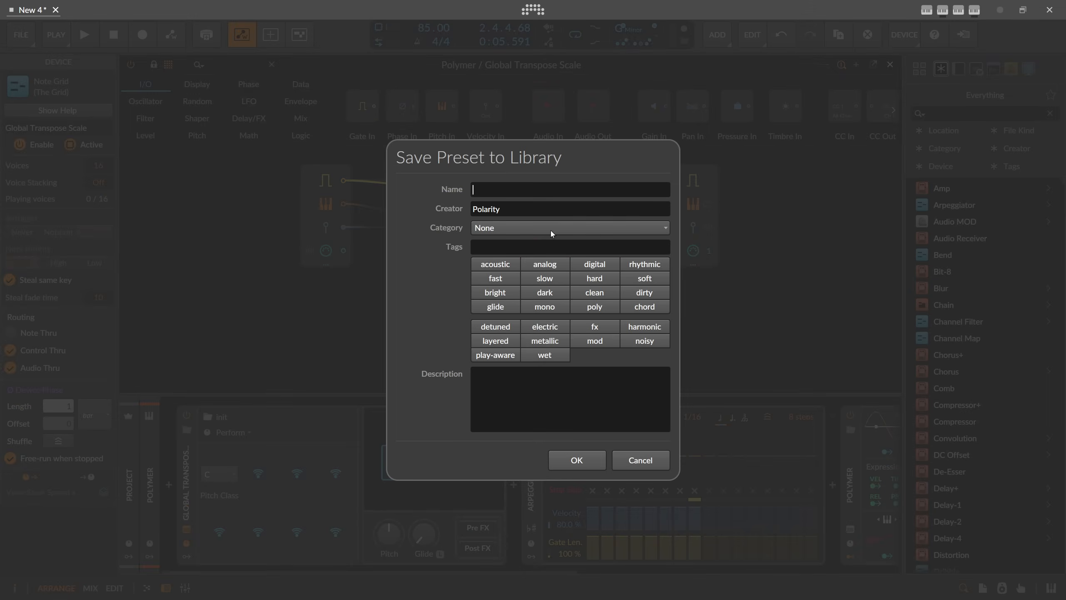
type("Global-Scale-Transpose")
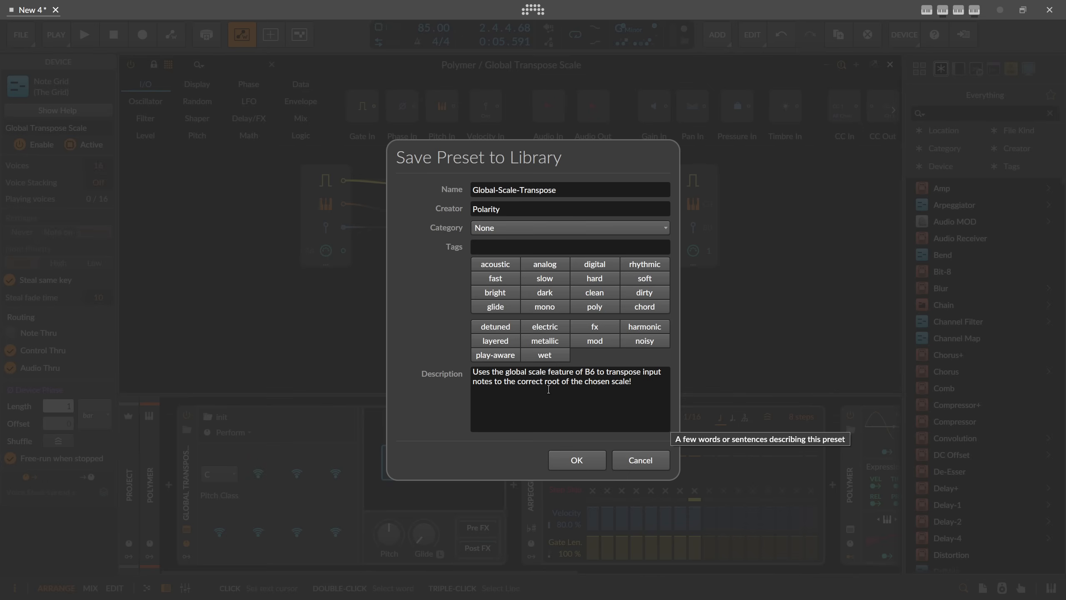
Set the preset's category to Note, tag it digital, and save it to the library.
left_click(604, 268)
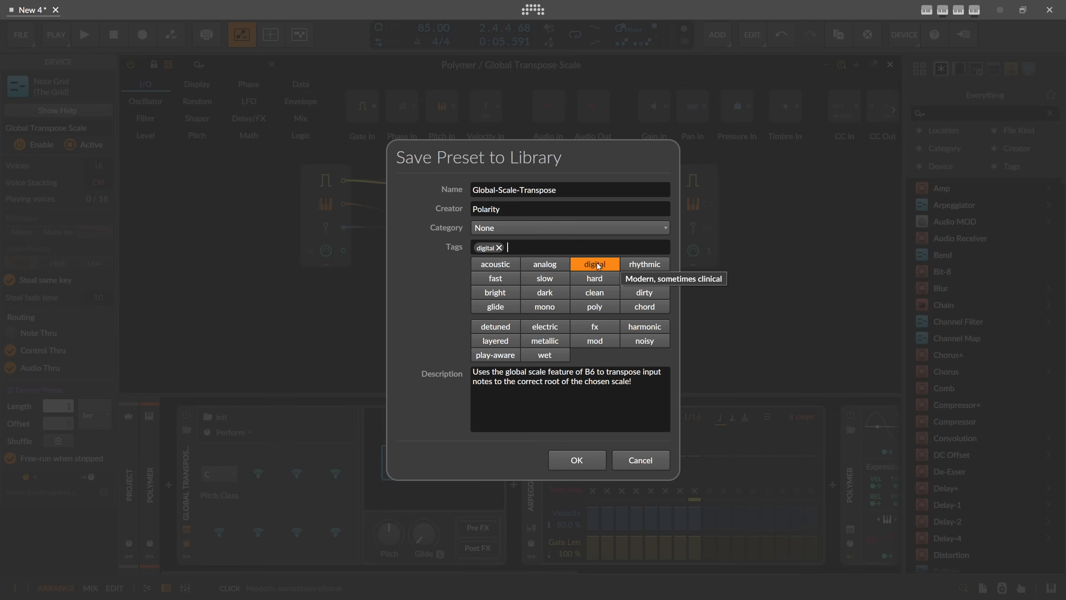
left_click(598, 265)
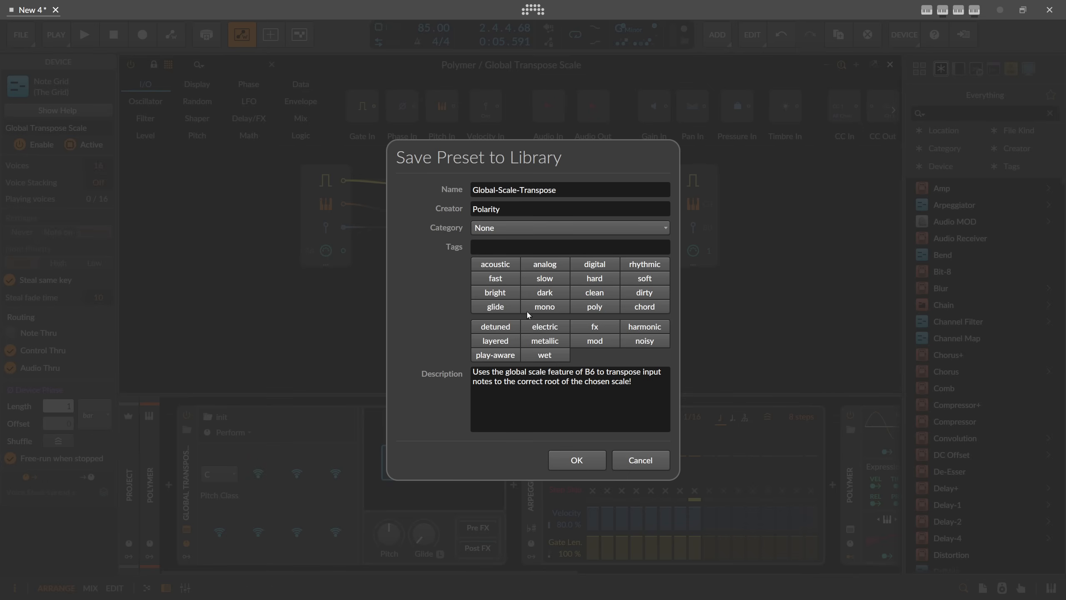
left_click(513, 225)
left_click(506, 259)
left_click(596, 266)
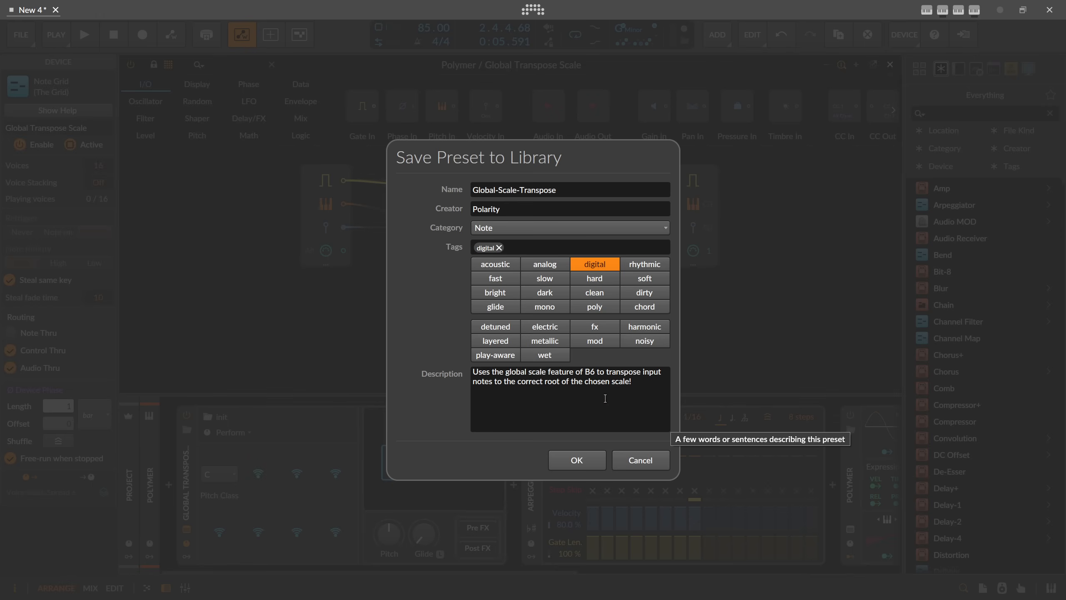
left_click(586, 454)
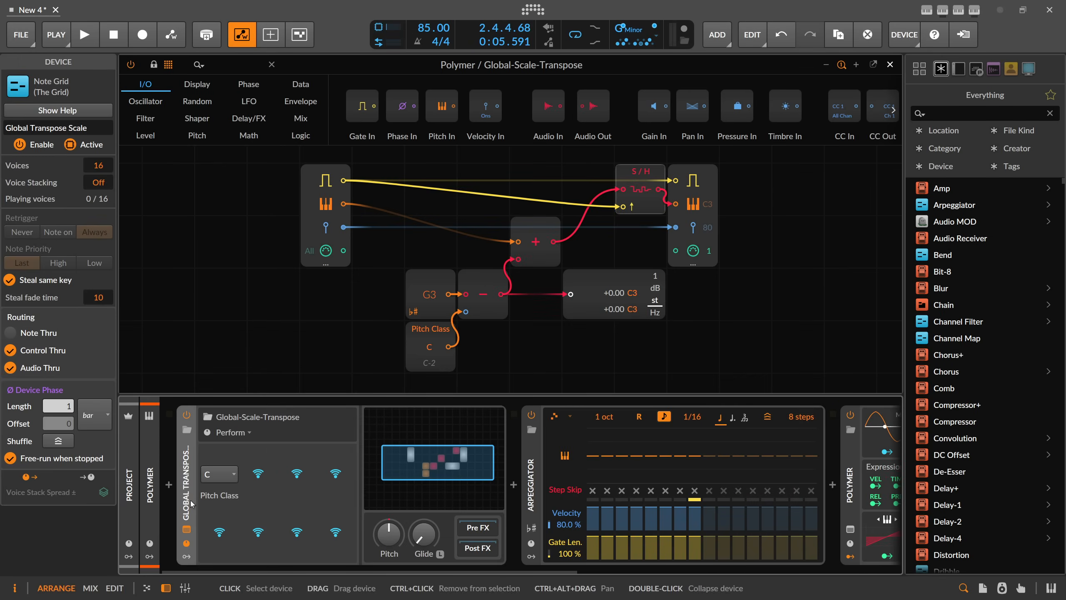
Close the Note Grid editor and open the first Polymer clip's notes with all four clips in view.
left_click(889, 65)
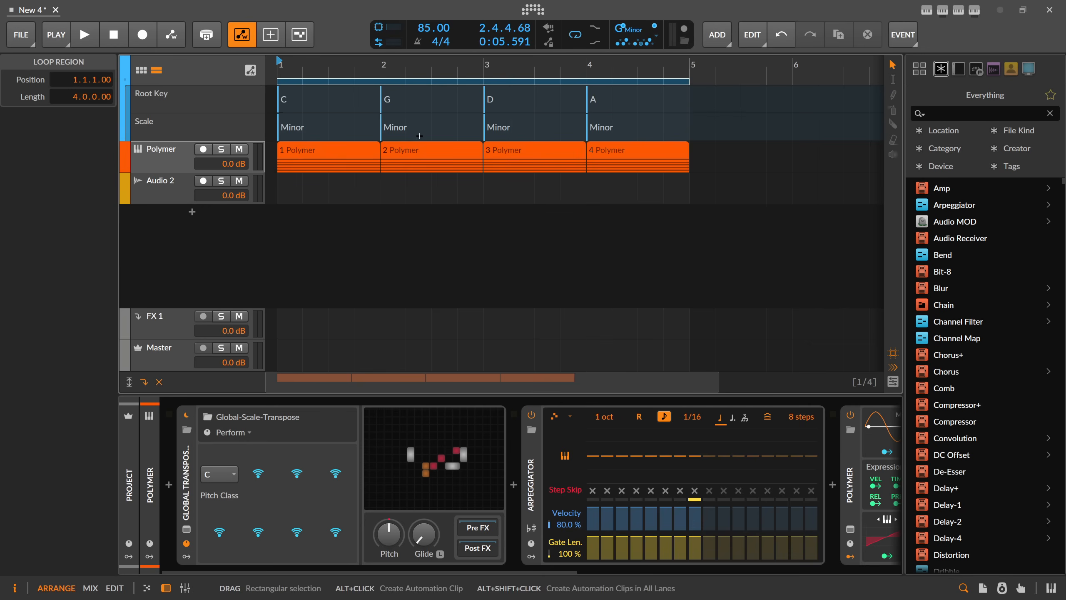
left_click(325, 161)
double_click(323, 159)
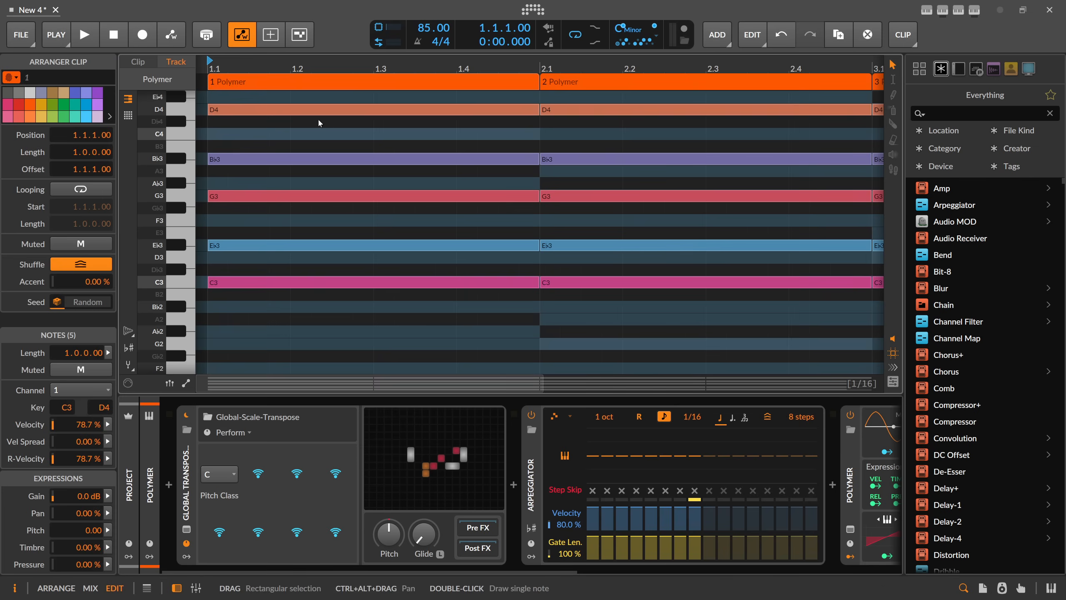
scroll(344, 126, "up", 3)
left_click_drag(345, 68, 345, 31)
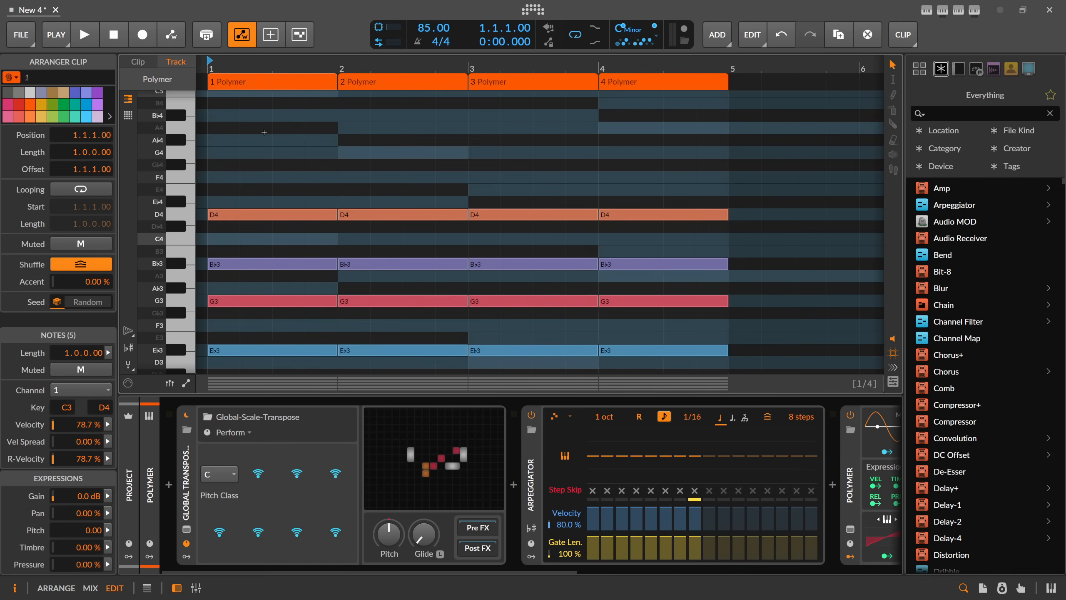
scroll(268, 167, "down", 2)
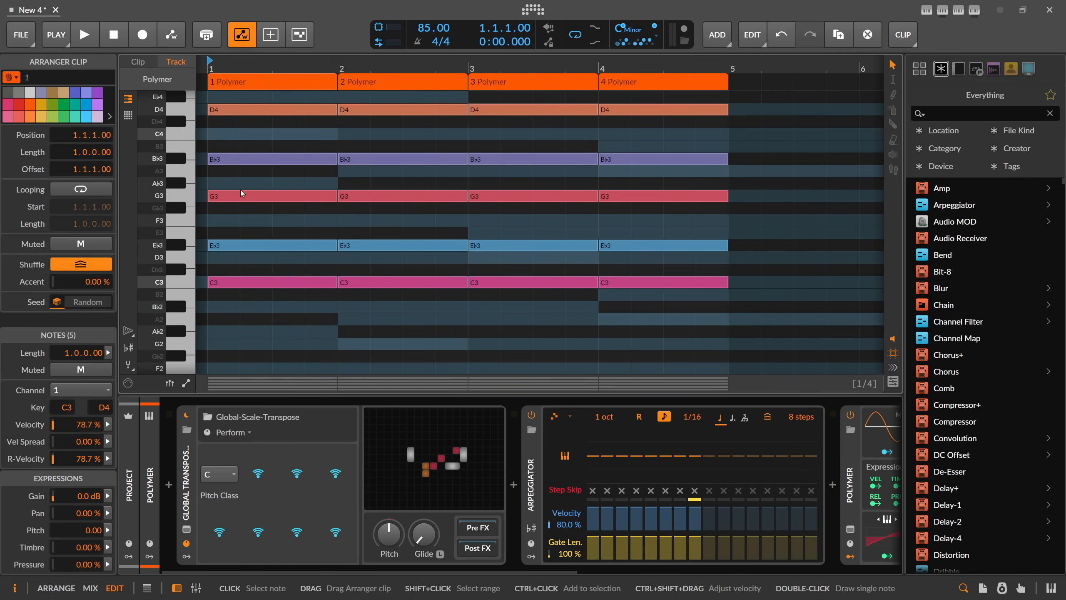
Transpose all notes in the four Polymer clips up three semitones so the lowest chord note is E♭3.
left_click(245, 216)
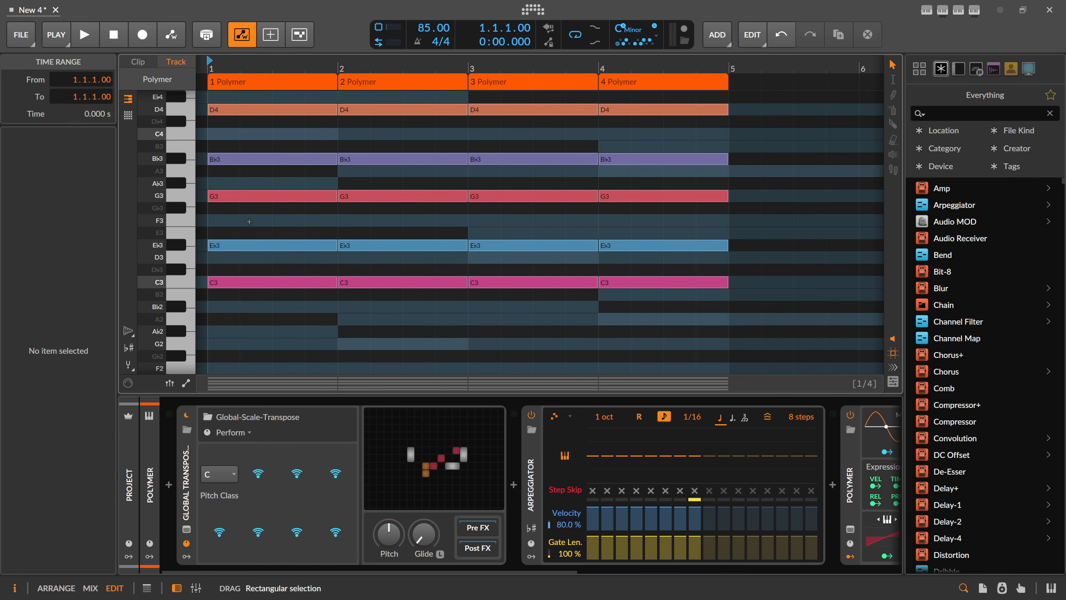
key("ctrl+a")
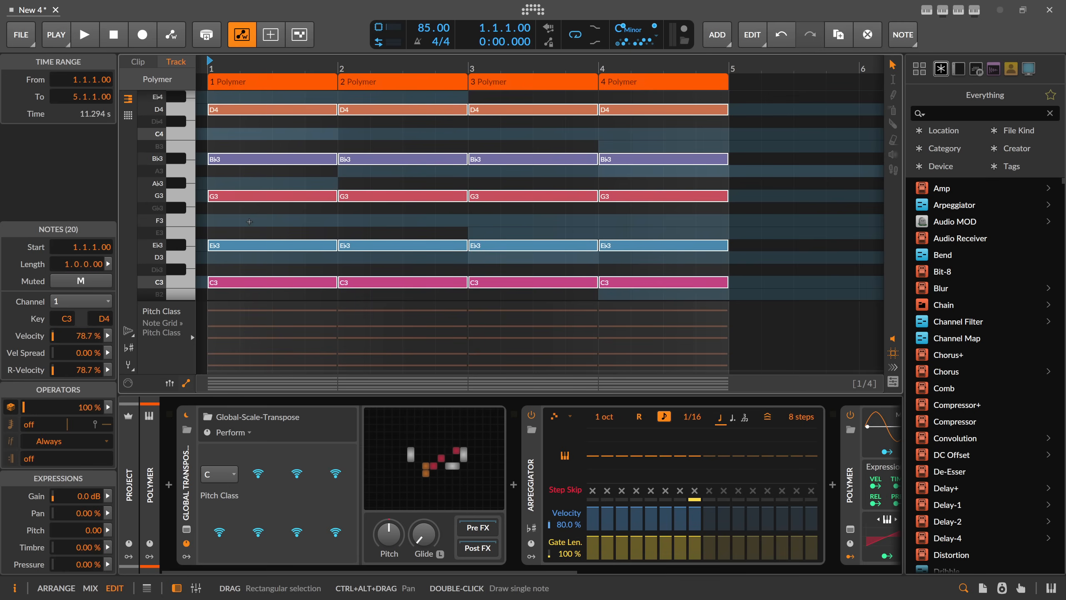
key("Down")
key("Down")
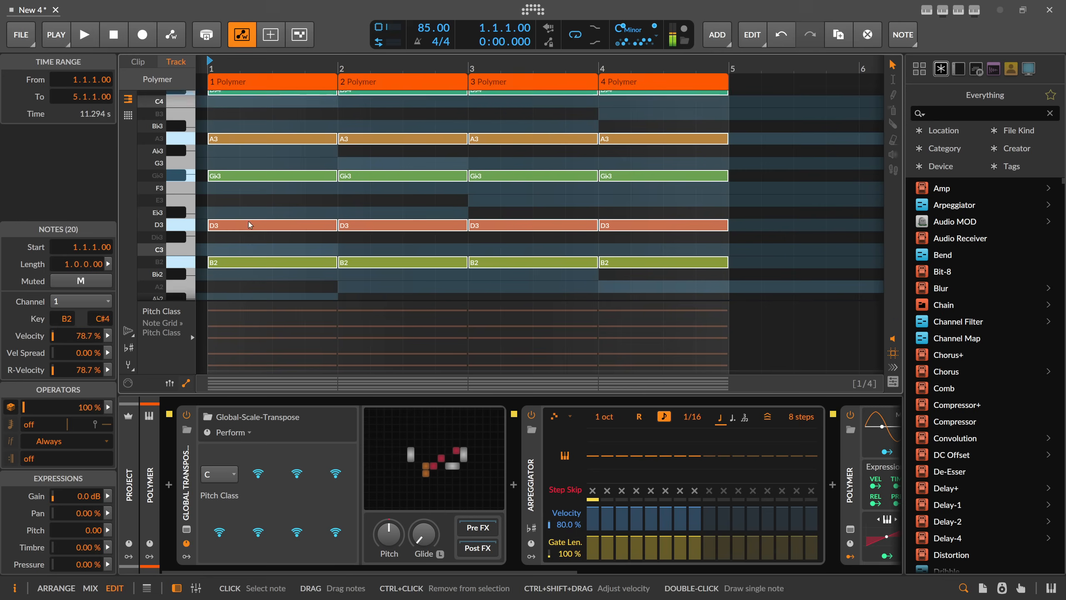
key("Up")
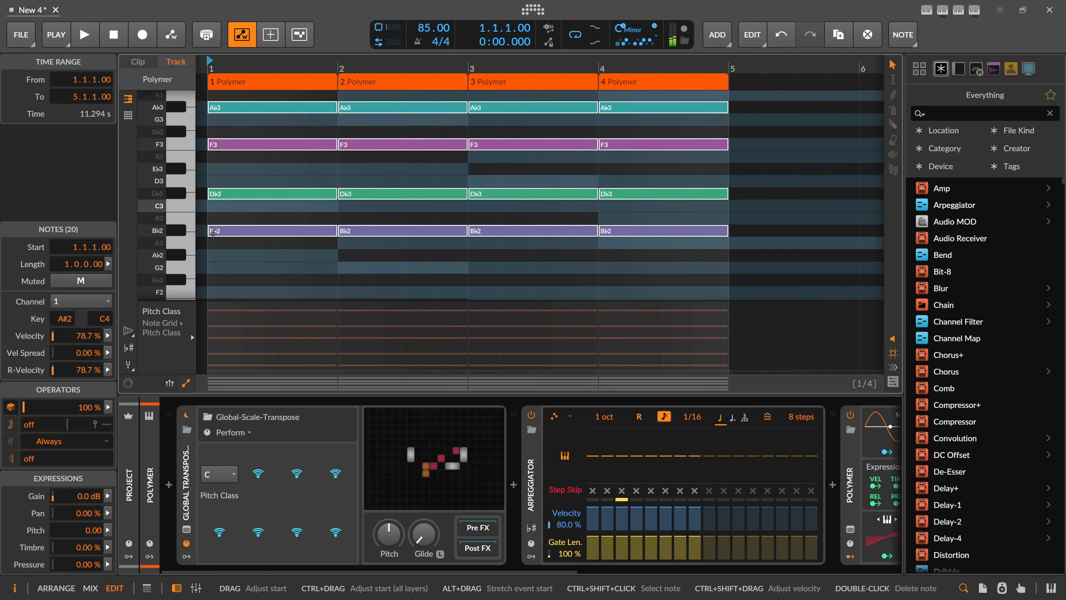
key("Up")
key("Up")
key("Up")
key("Up")
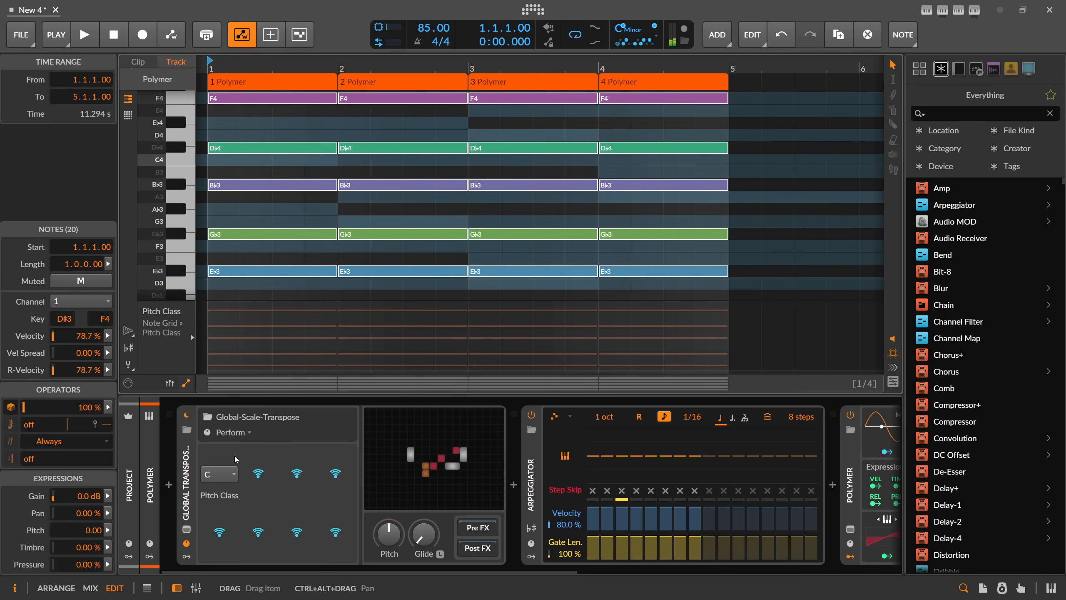
Set the transpose device's Pitch Class to D#-E♭ and play the arrangement through the root key changes.
left_click(219, 473)
left_click(226, 336)
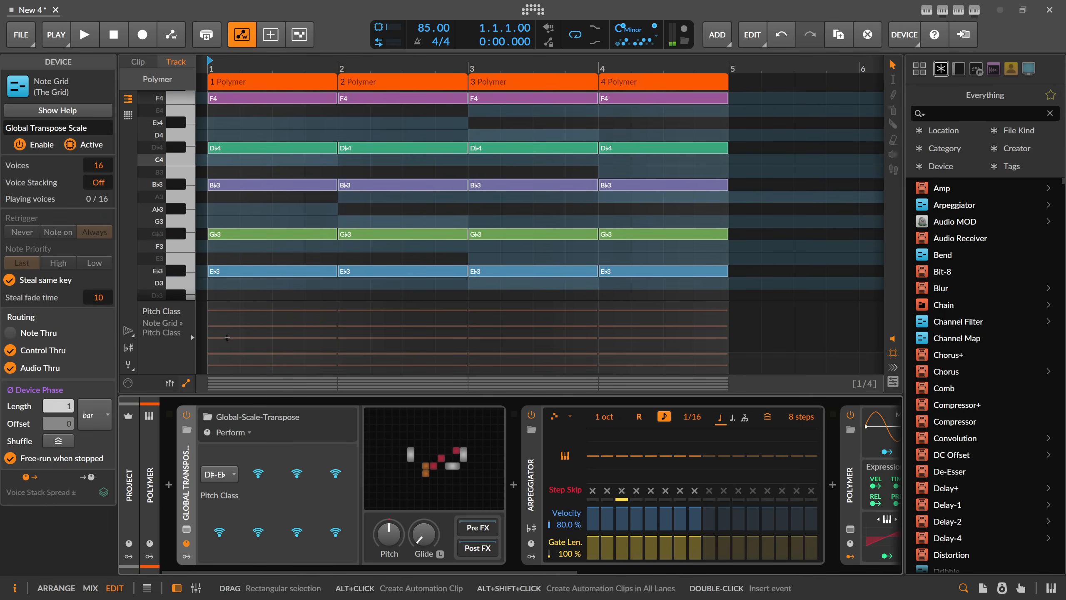
key("alt+1")
key("space")
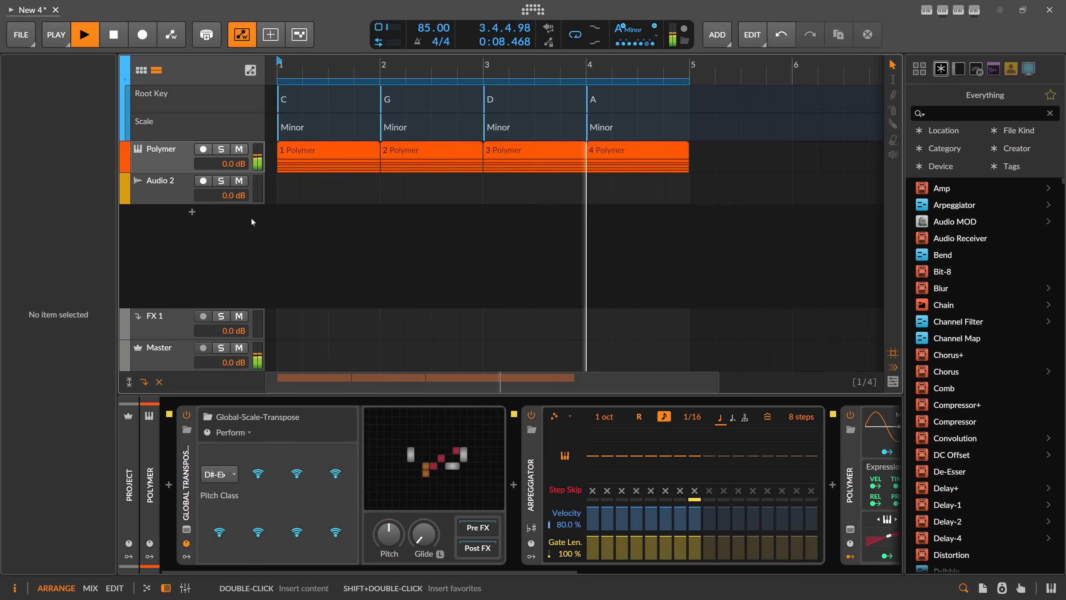
key("space")
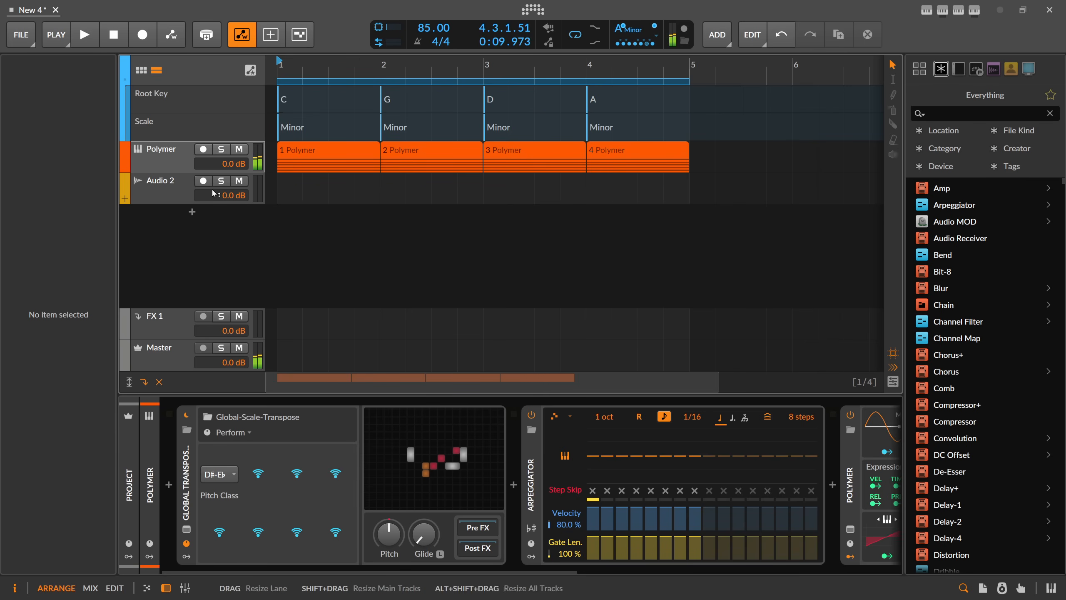
Delete the Audio 2 track and add a new instrument track with a Polymer synth below the first one.
left_click(193, 191)
key("Delete")
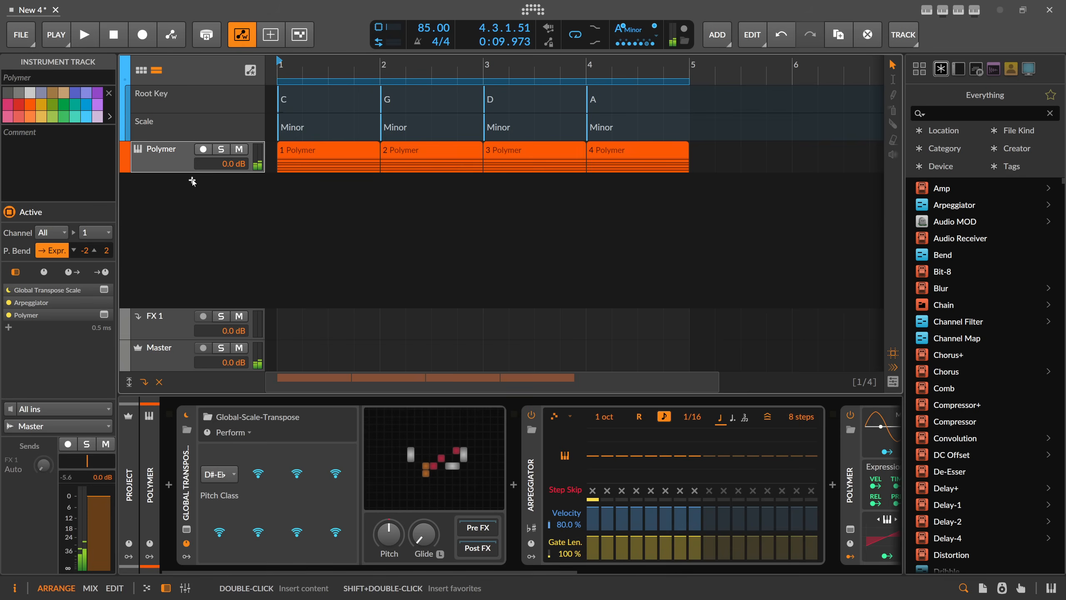
left_click(192, 180)
type("polymer")
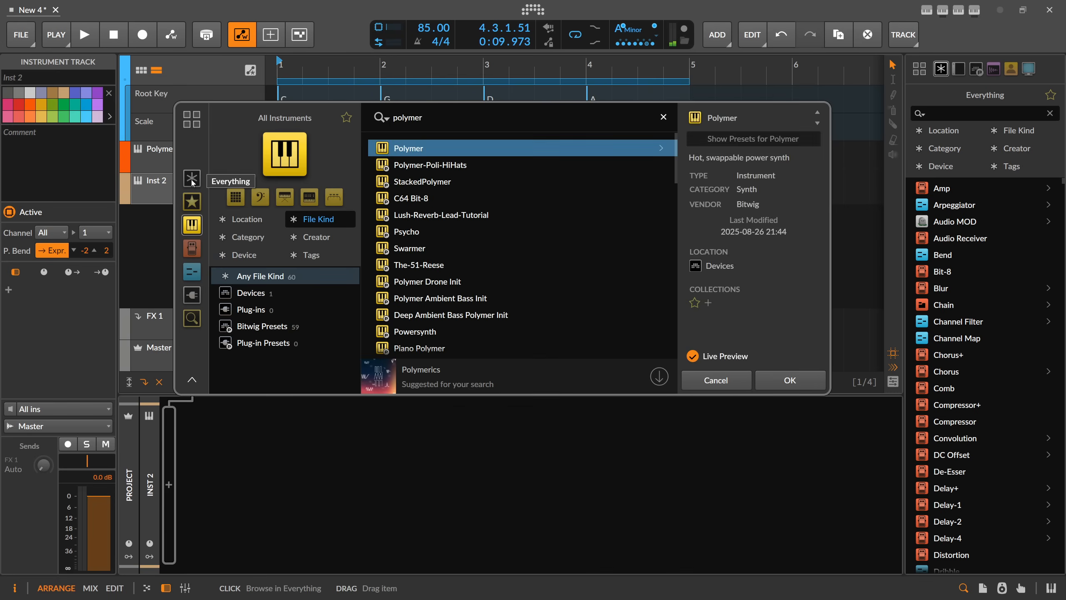
key("Return")
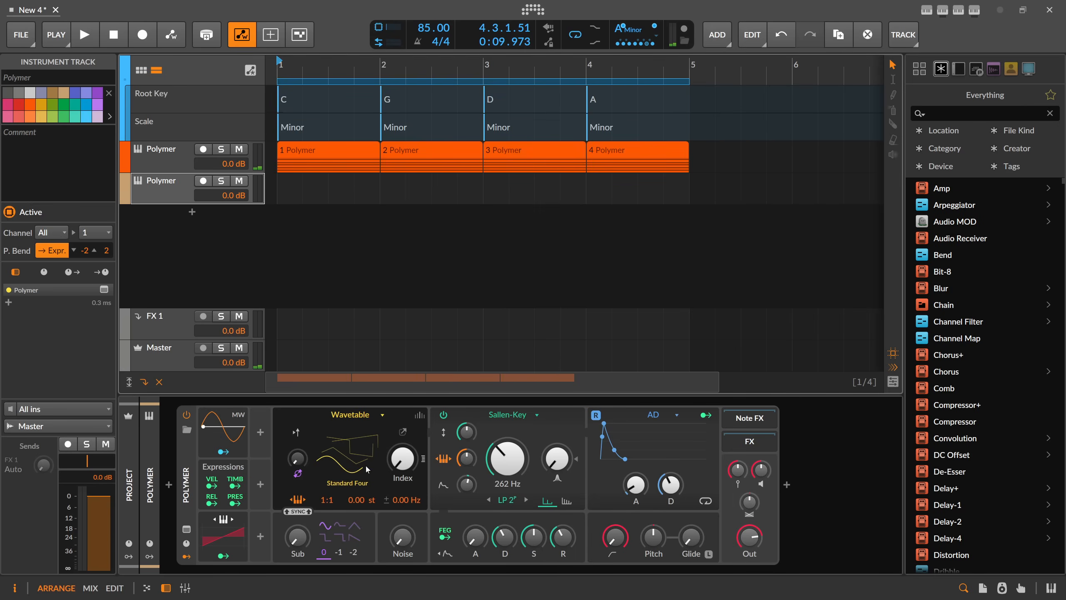
Raise the new Polymer's wavetable Index and AD envelope decay, and add a Convolution reverb after it.
left_click_drag(405, 459, 405, 374)
left_click_drag(680, 487, 680, 445)
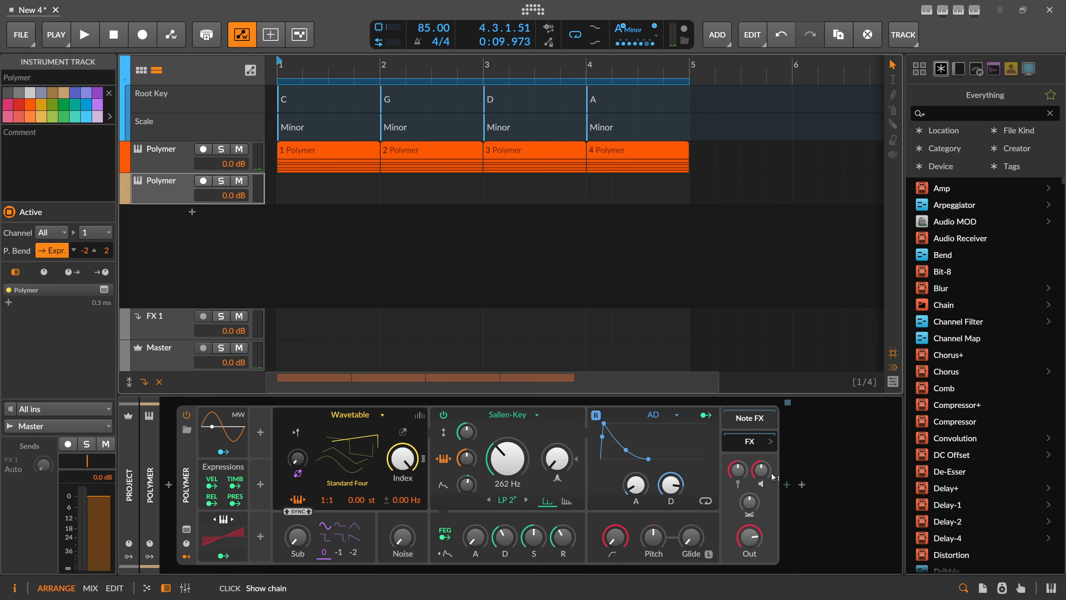
left_click(787, 485)
type("conv")
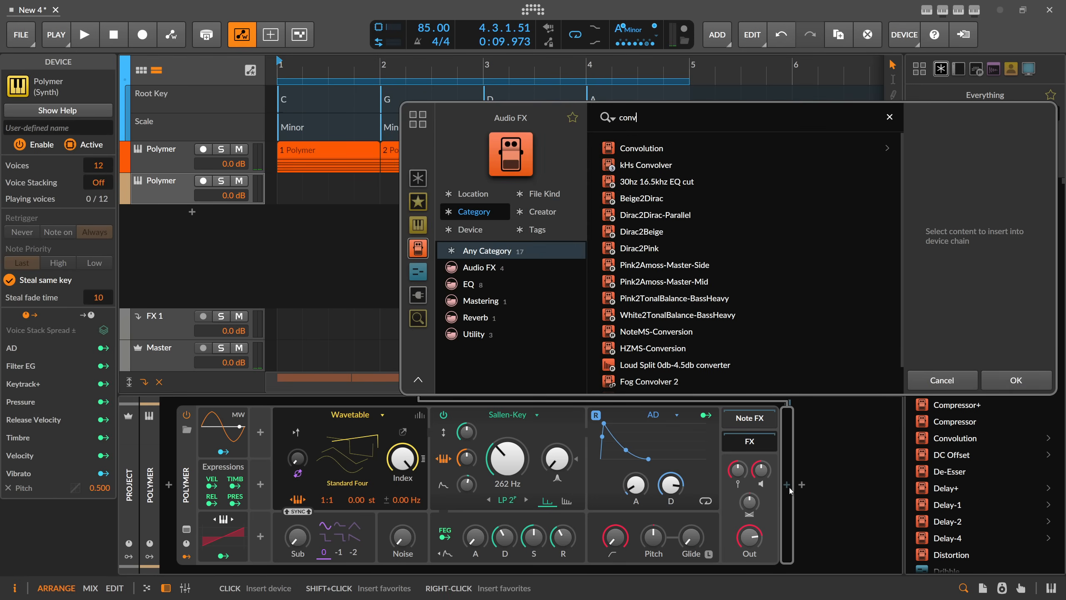
key("Return")
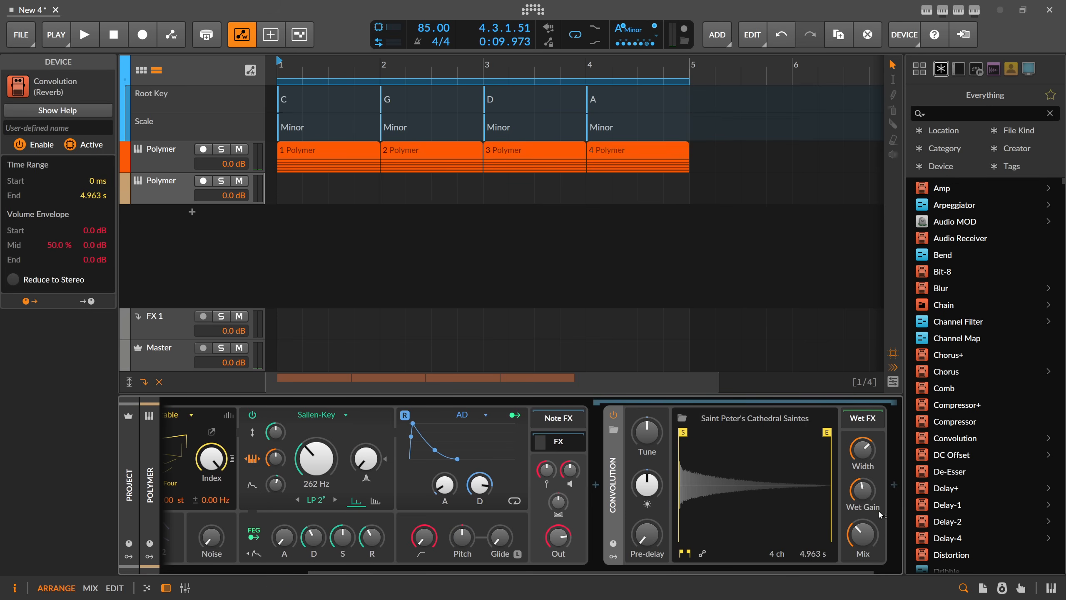
Add a Delay-2 device after the Convolution and arm the new Polymer track for recording.
left_click(892, 487)
type("delay")
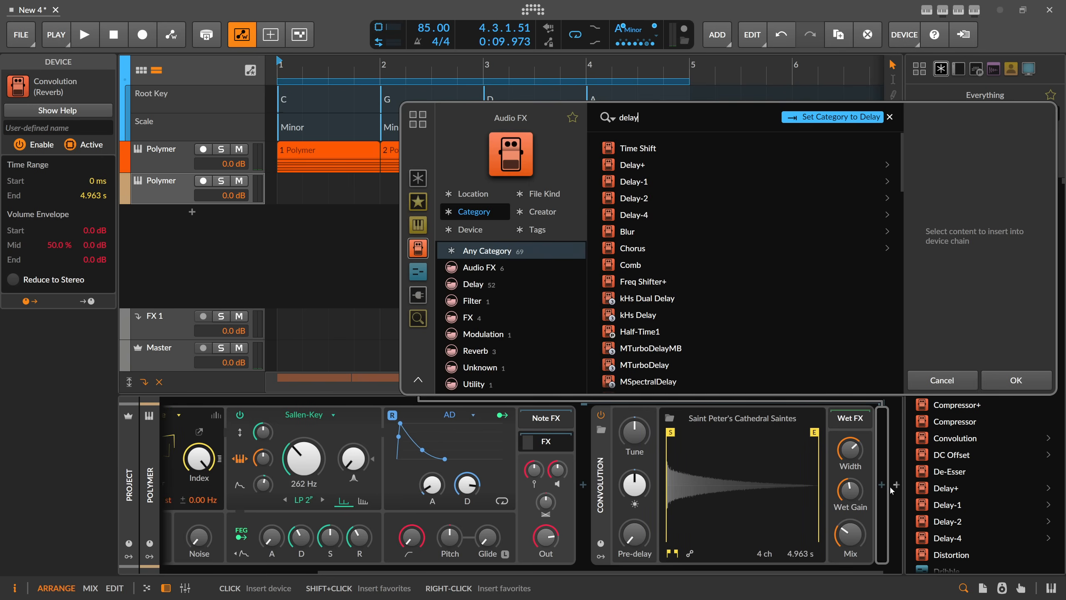
key("Down")
key("Down")
key("Down")
key("Return")
left_click_drag(513, 571, 229, 571)
left_click(202, 184)
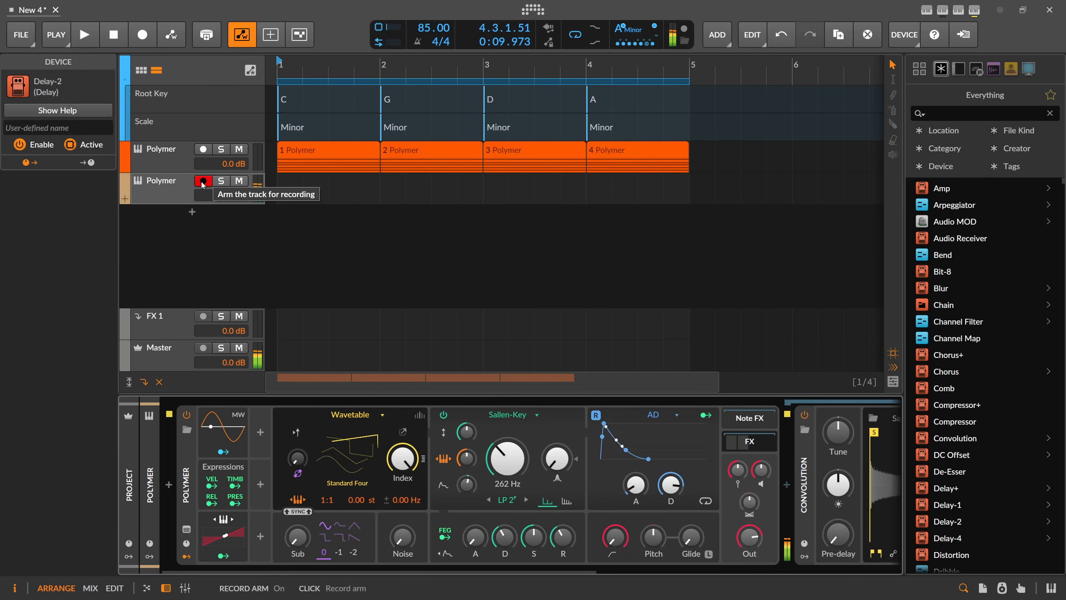
Copy the Global-Scale-Transpose device from the first Polymer track to before the new Polymer, and compare it disabled and enabled.
left_click(179, 190)
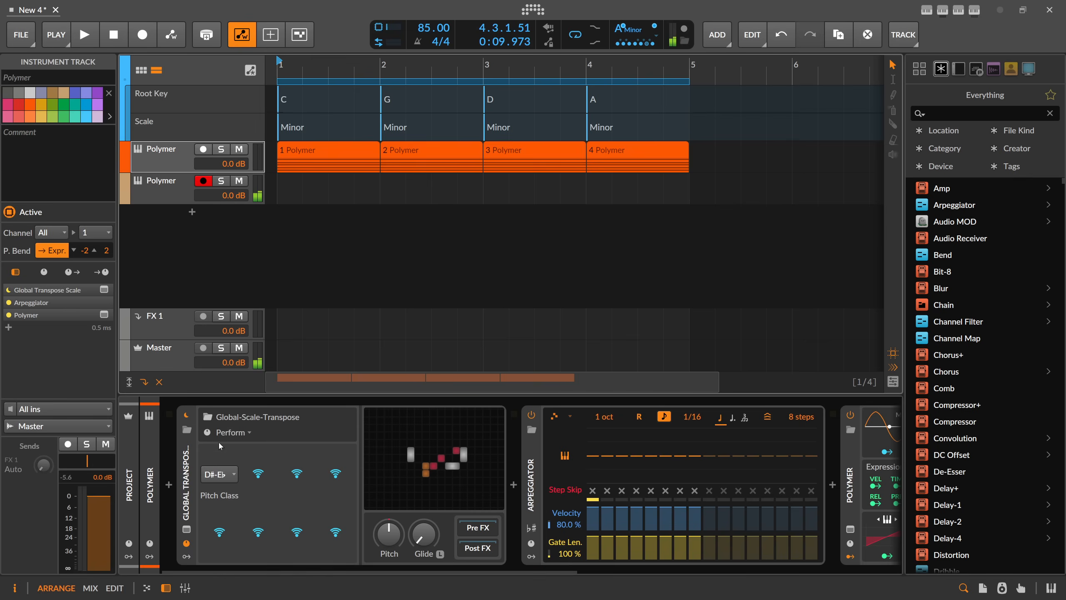
left_click_drag(189, 481, 180, 443)
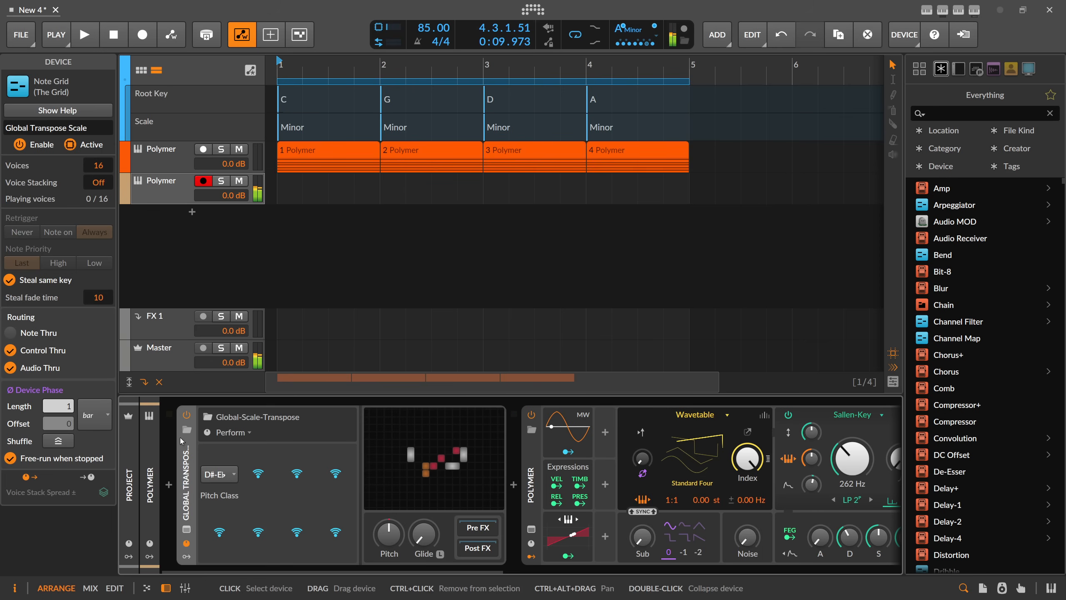
left_click(188, 417)
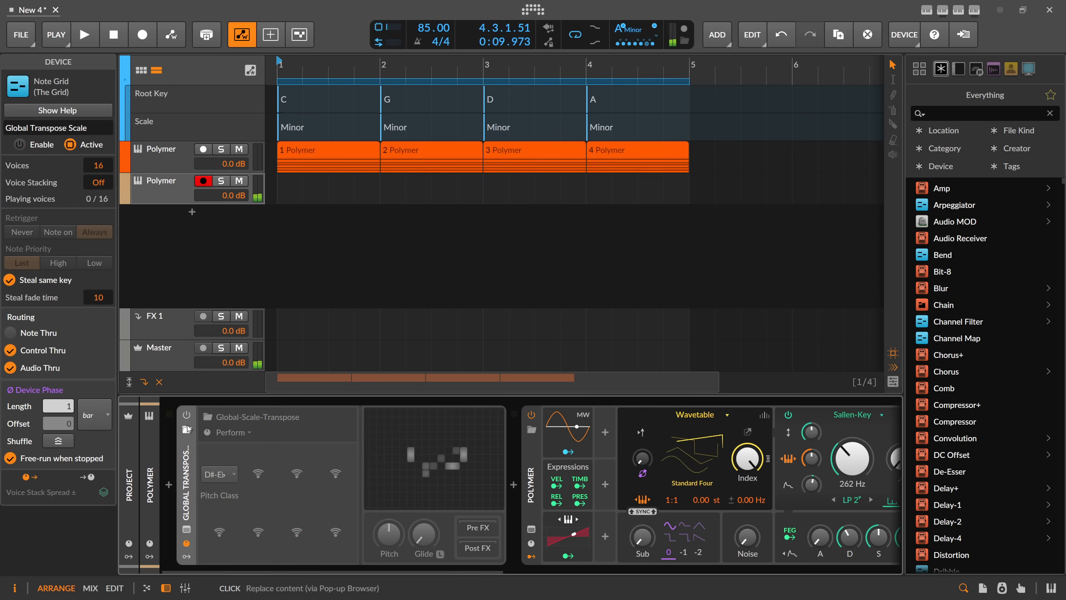
left_click(187, 416)
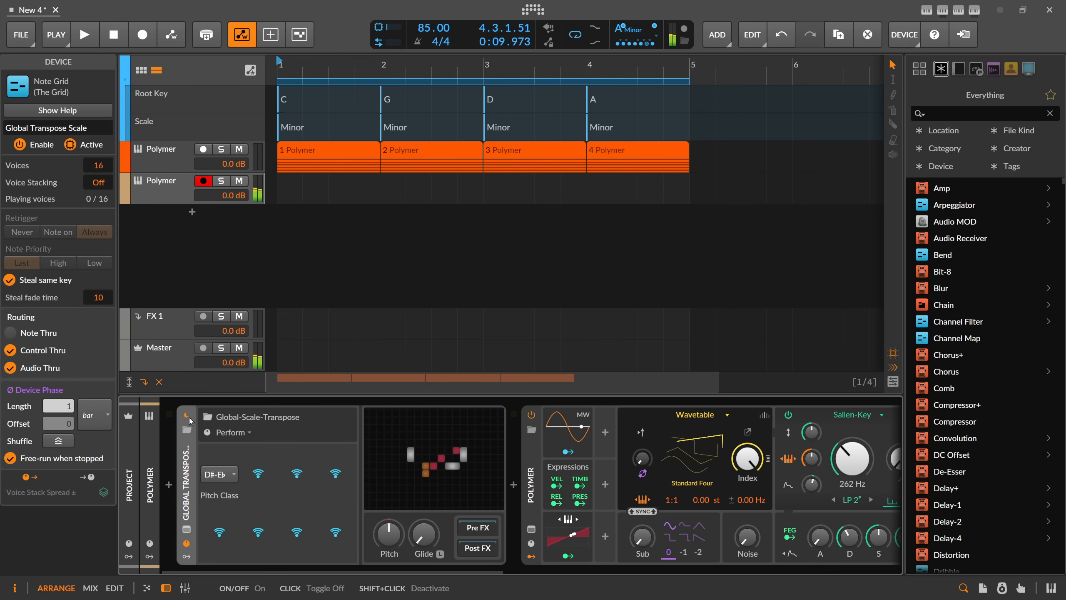
Play the arrangement from bar 1 with the second Polymer track armed, and pause it after auditioning both tracks.
left_click(93, 41)
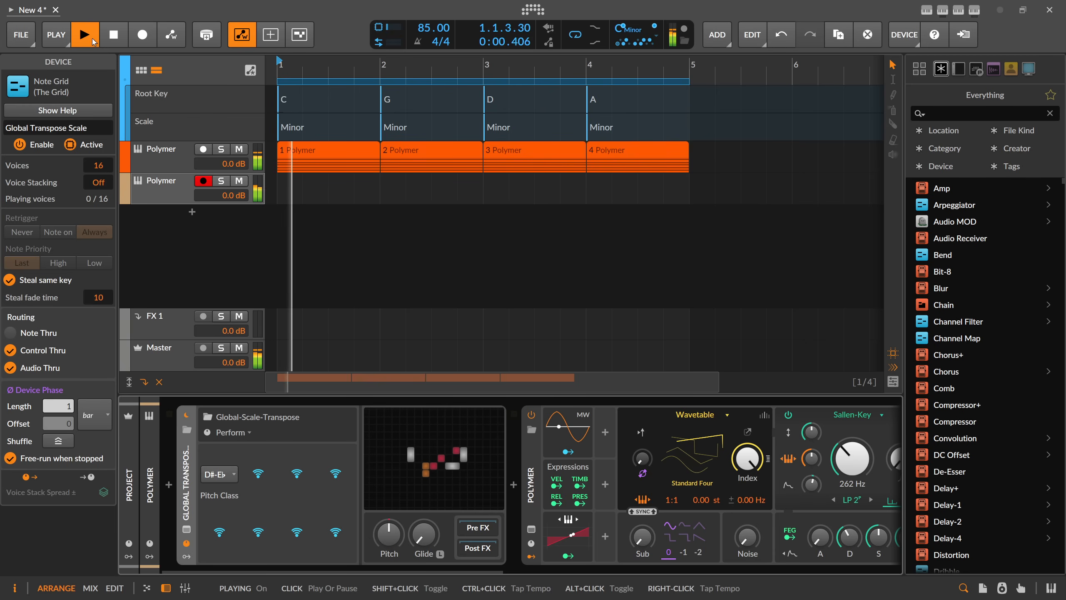
left_click(85, 36)
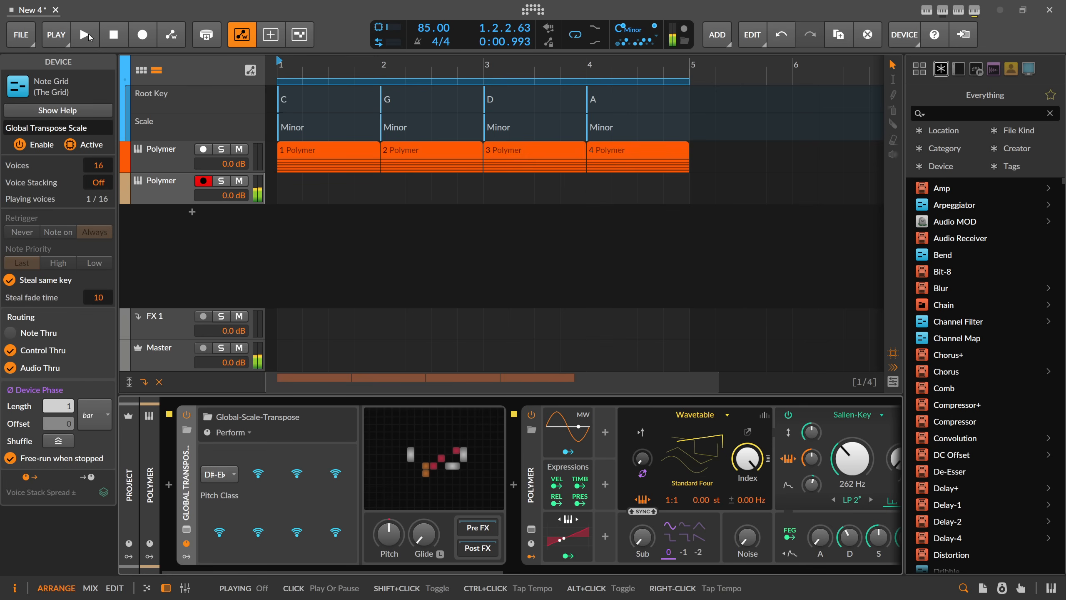
Insert an Arpeggiator between Global-Scale-Transpose and the Polymer on the second track, audition it with the arrangement, and stop playback.
left_click(168, 194)
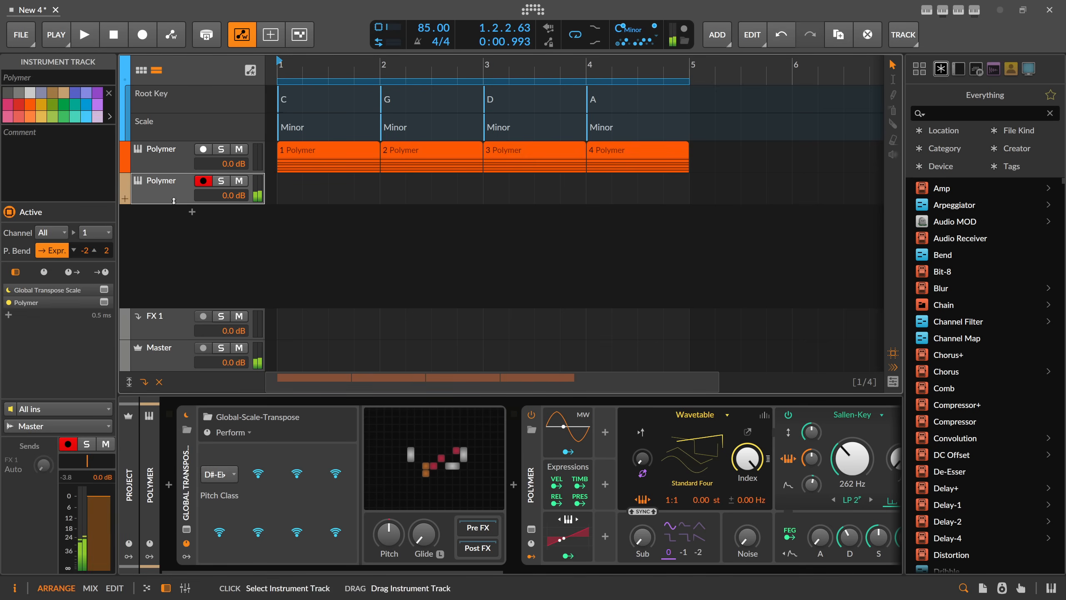
left_click(513, 485)
double_click(649, 150)
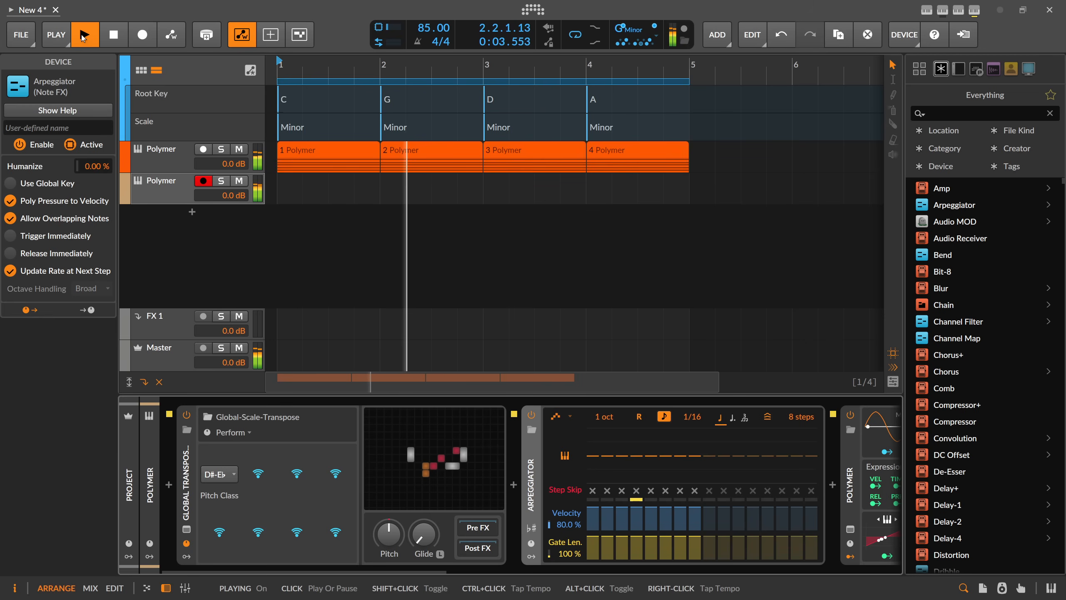
left_click(109, 34)
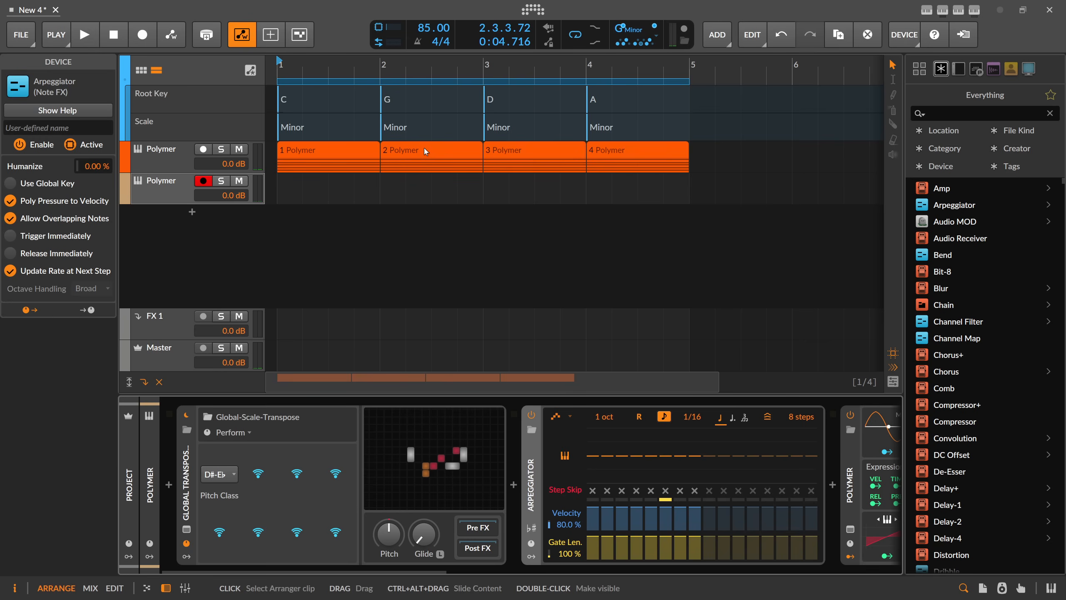
Open the second track's Global-Scale-Transpose patch, examine its Root Key and Pitch Class modules, and close the patch.
left_click(193, 484)
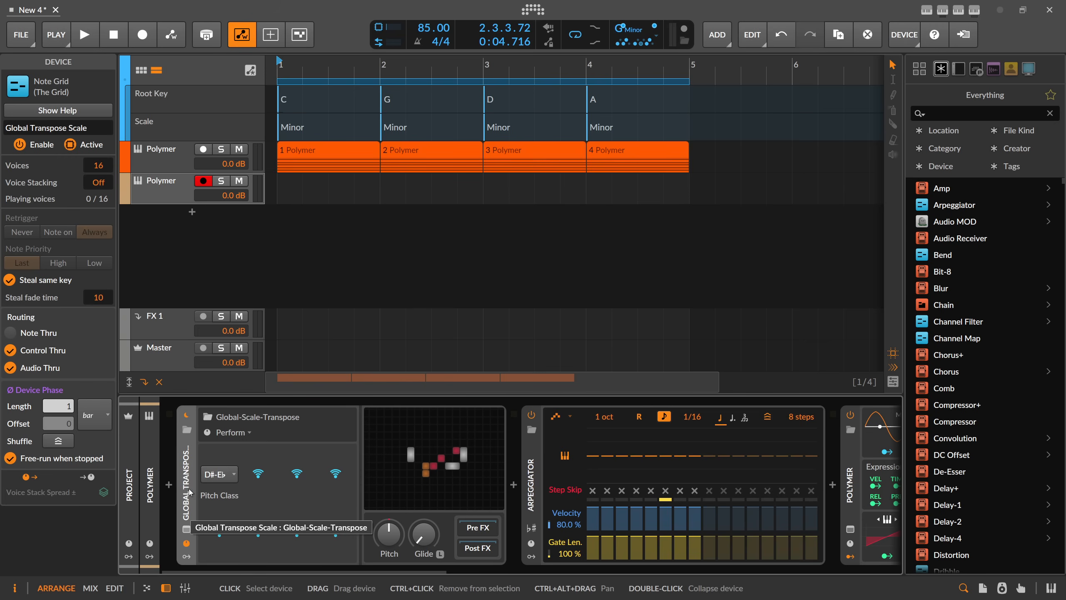
left_click(186, 529)
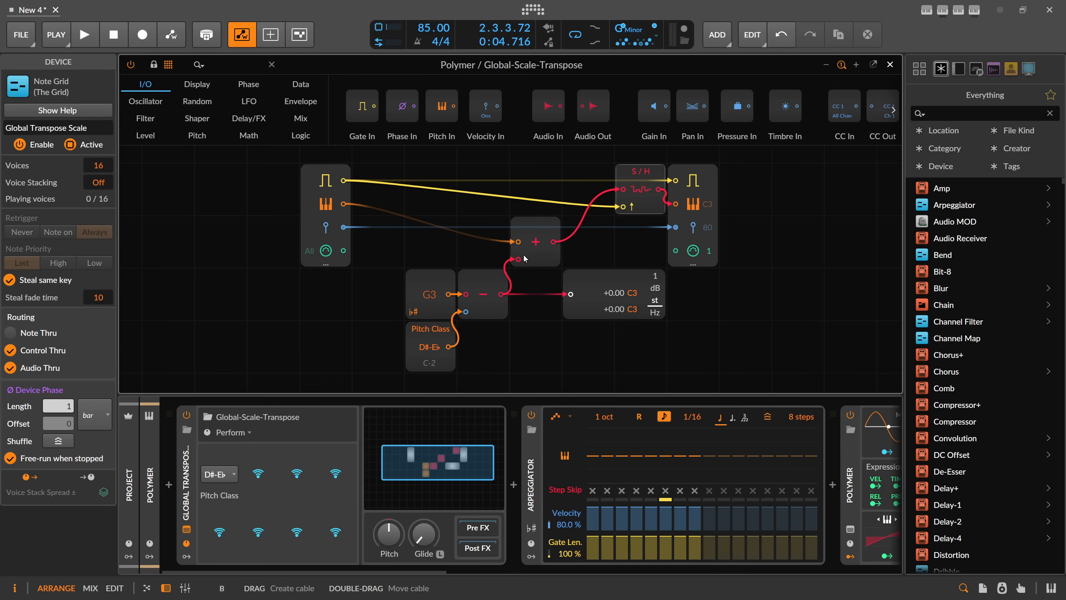
left_click_drag(399, 261, 440, 383)
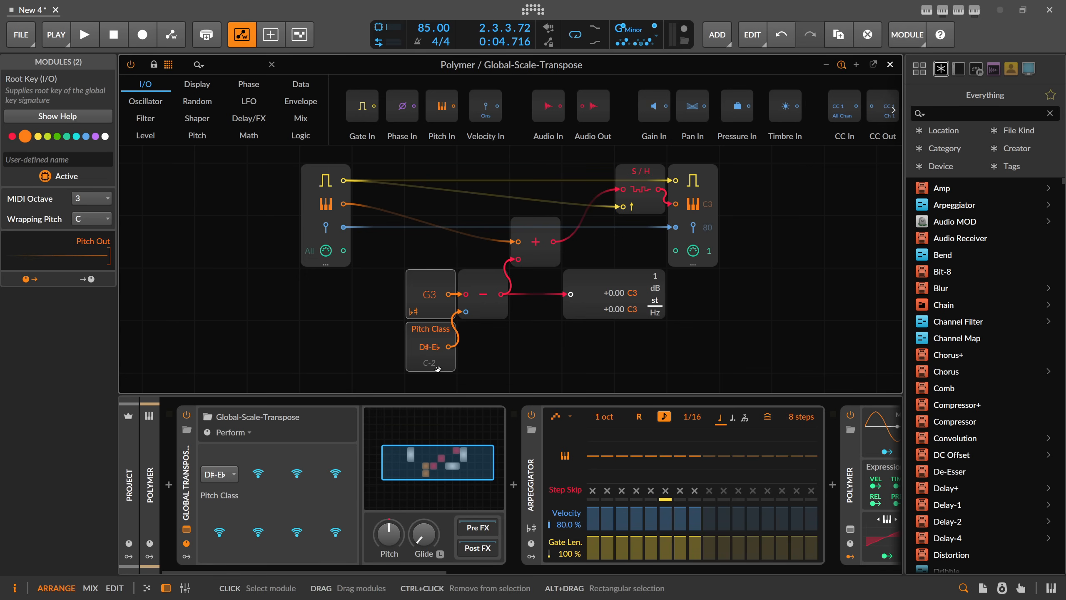
left_click(890, 64)
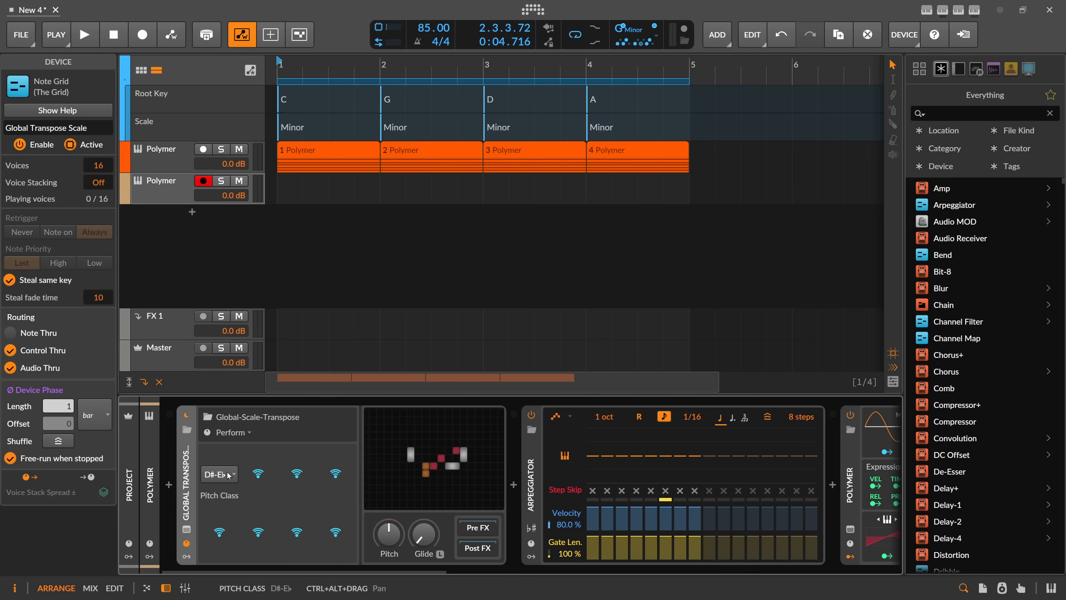
left_click(169, 485)
type("harmo")
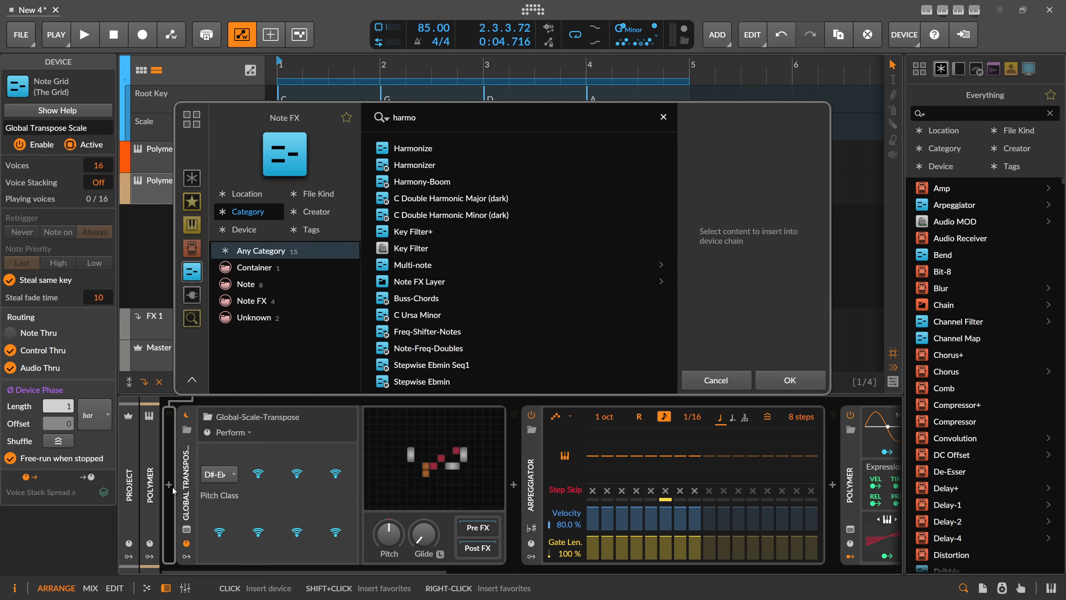
left_click(416, 148)
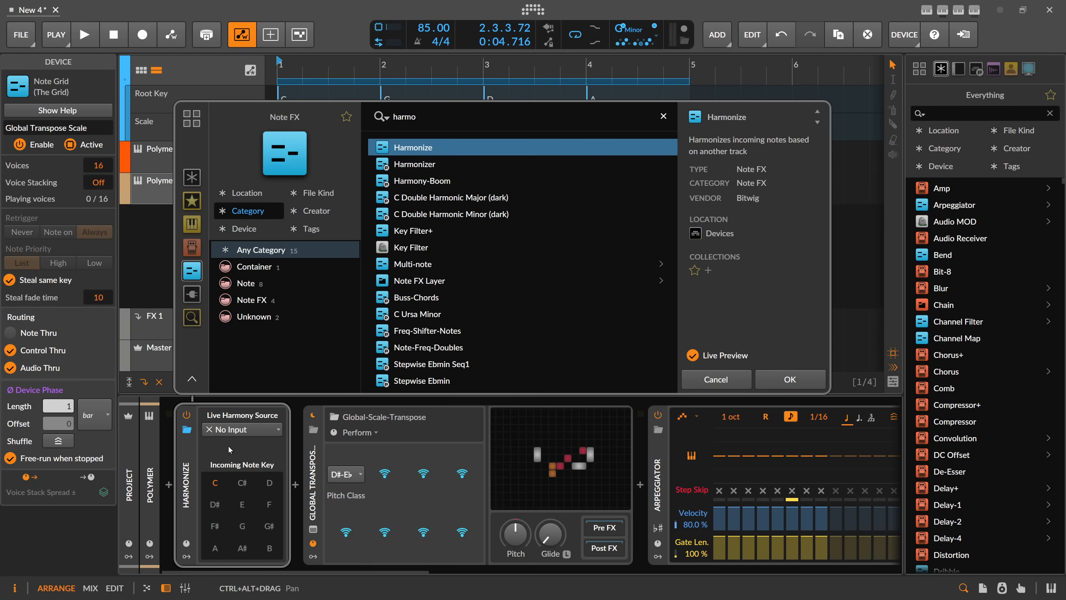
left_click(714, 381)
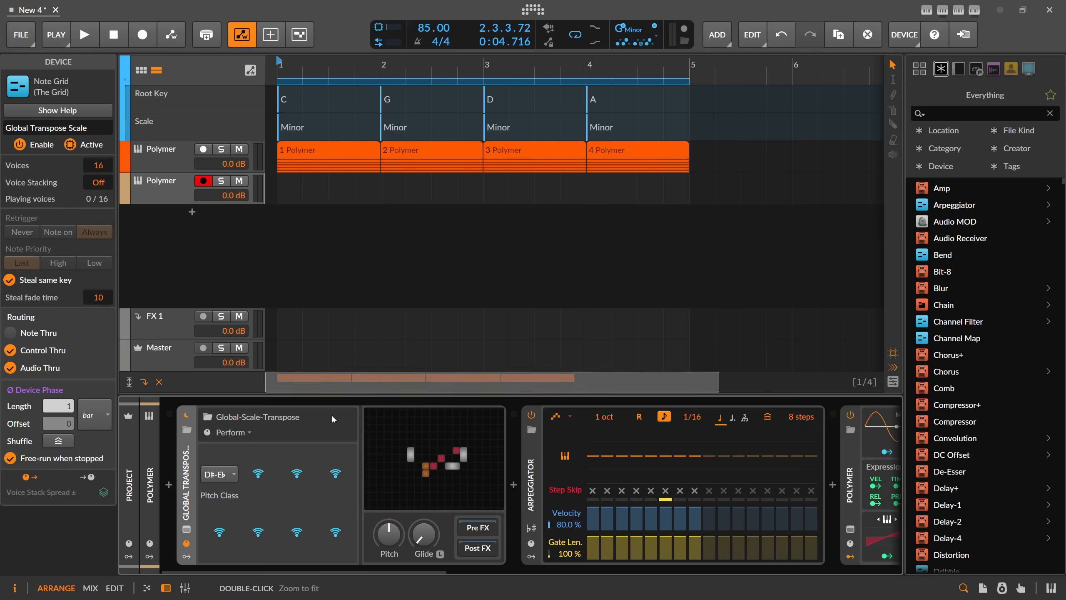